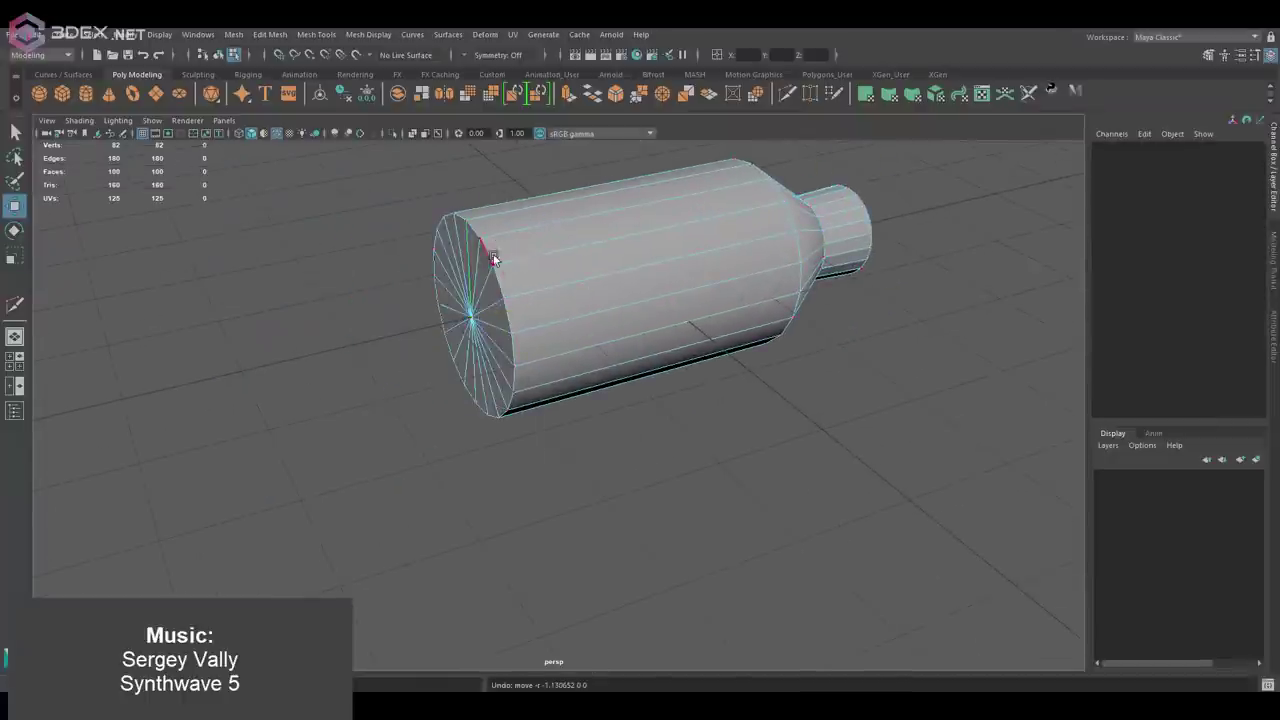
Bevel the flat front end-cap edges at fraction 1, then bevel the pointed nose tip edges
key("ctrl+b")
left_click_drag(874, 449, 715, 383, "alt")
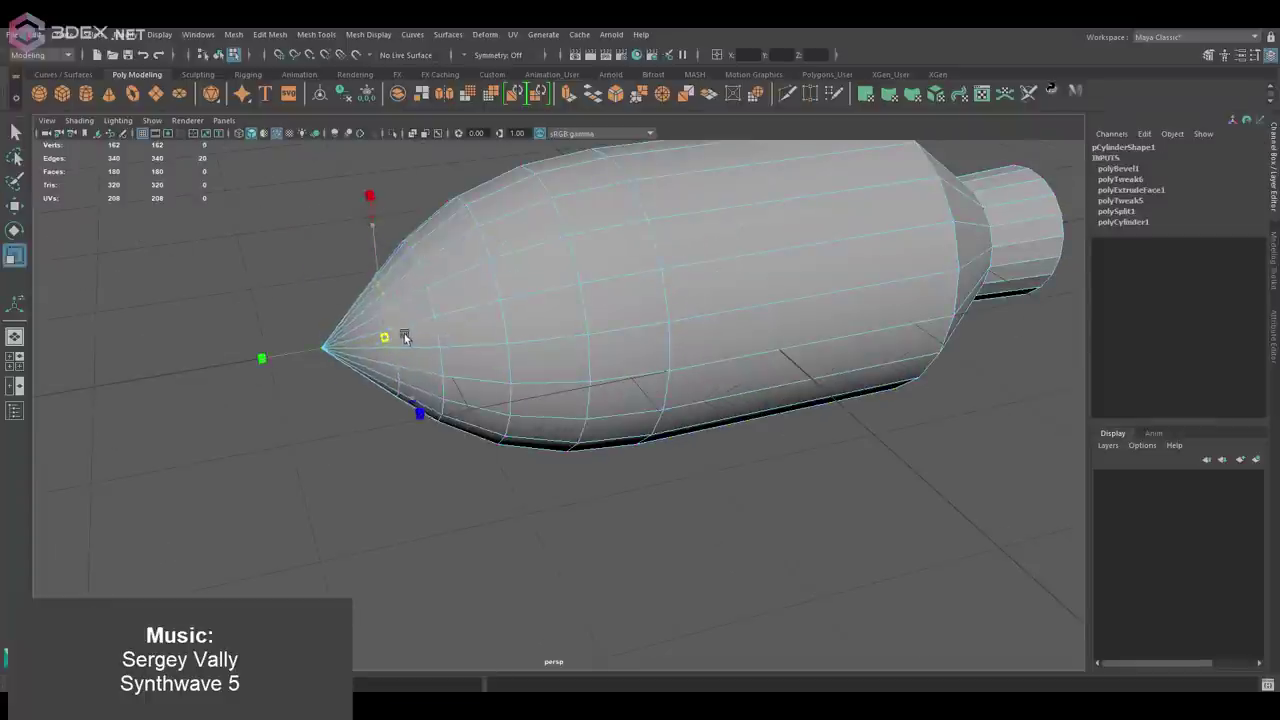
mouse_move(404, 337)
left_mouse_down("alt")
mouse_move(834, 277)
mouse_move(662, 257)
left_mouse_up("alt")
key("ctrl+b")
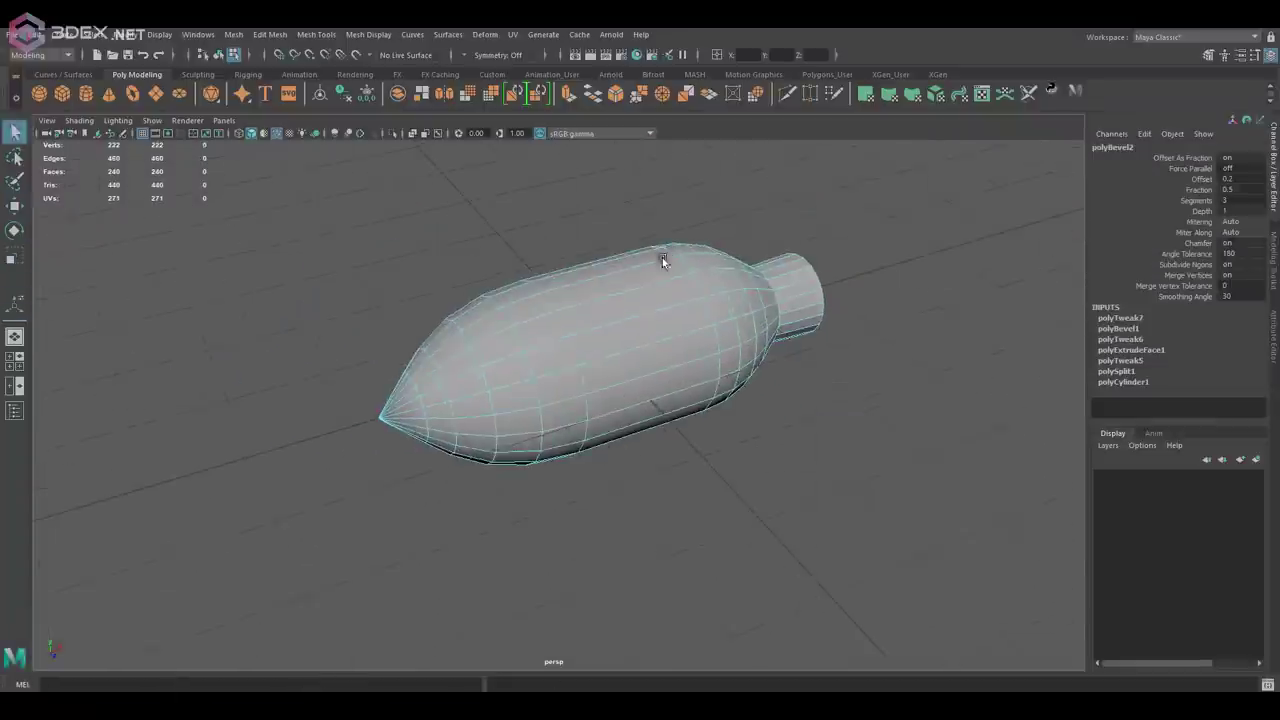
right_click_drag(520, 280, 518, 341, "shift")
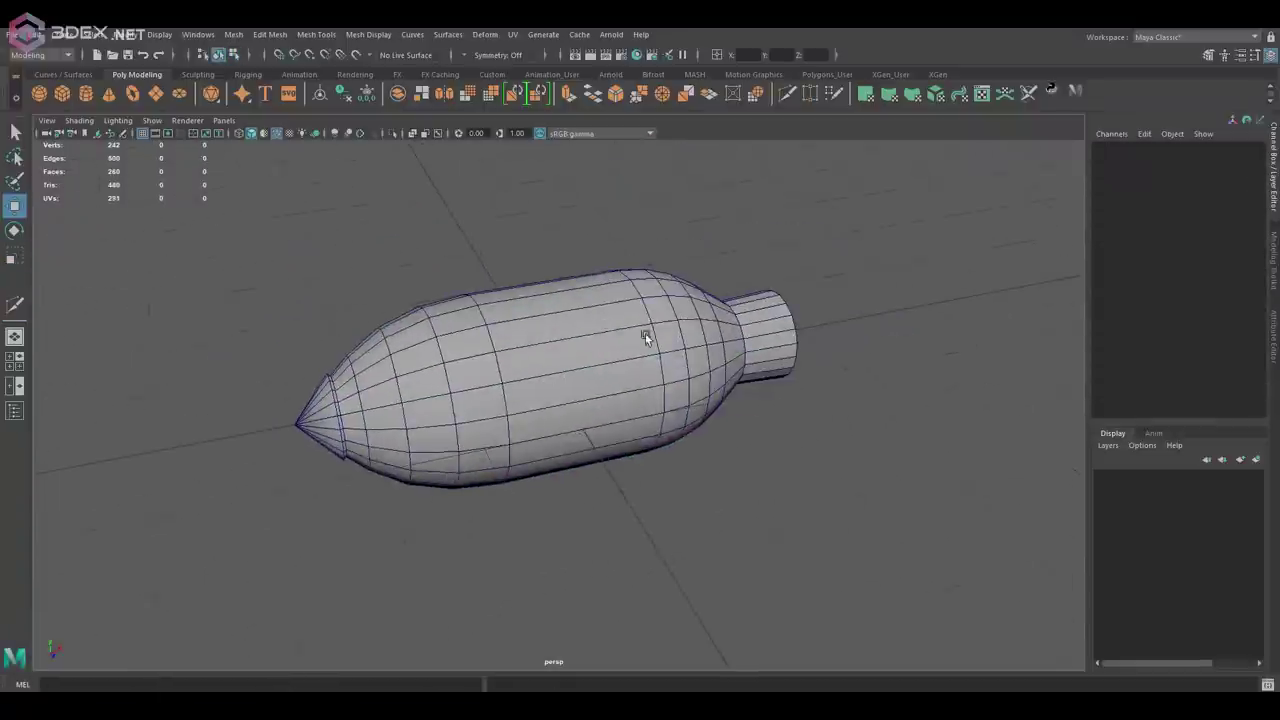
left_click(613, 341)
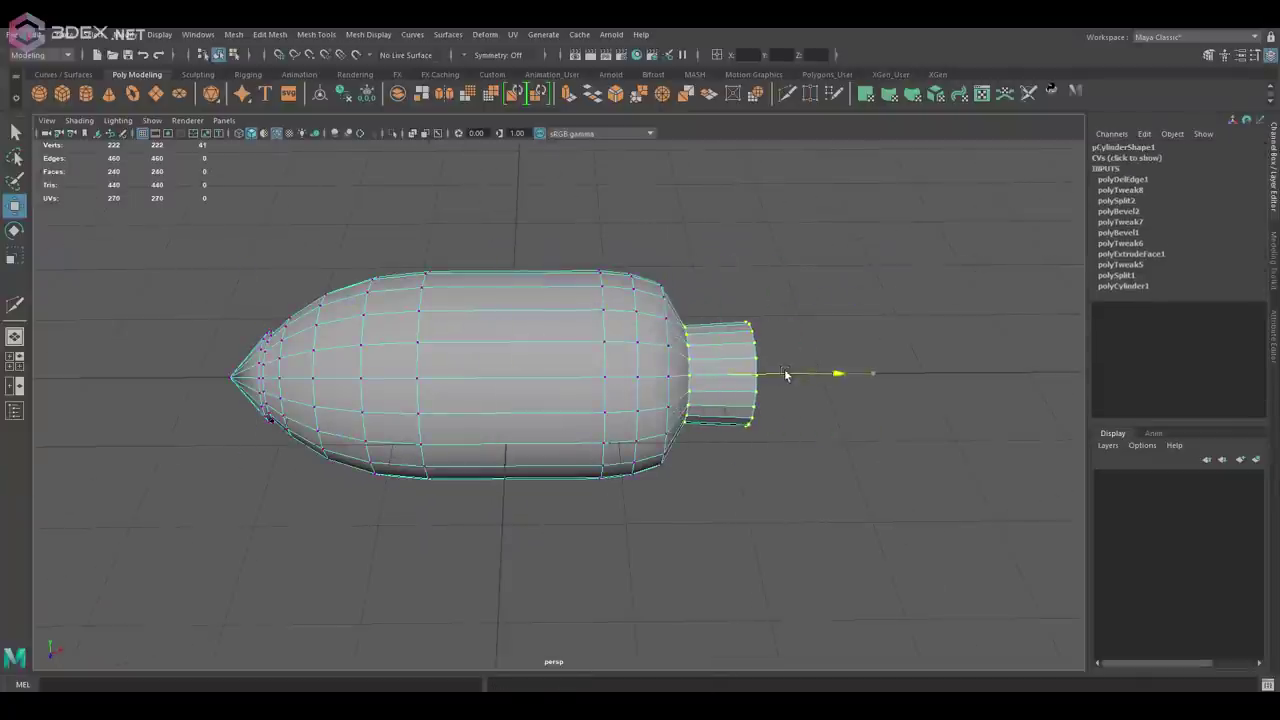
Place a flat cube above the rocket tail and taper it into a fin shape
left_click(784, 369)
left_click_drag(784, 369, 706, 295, "alt")
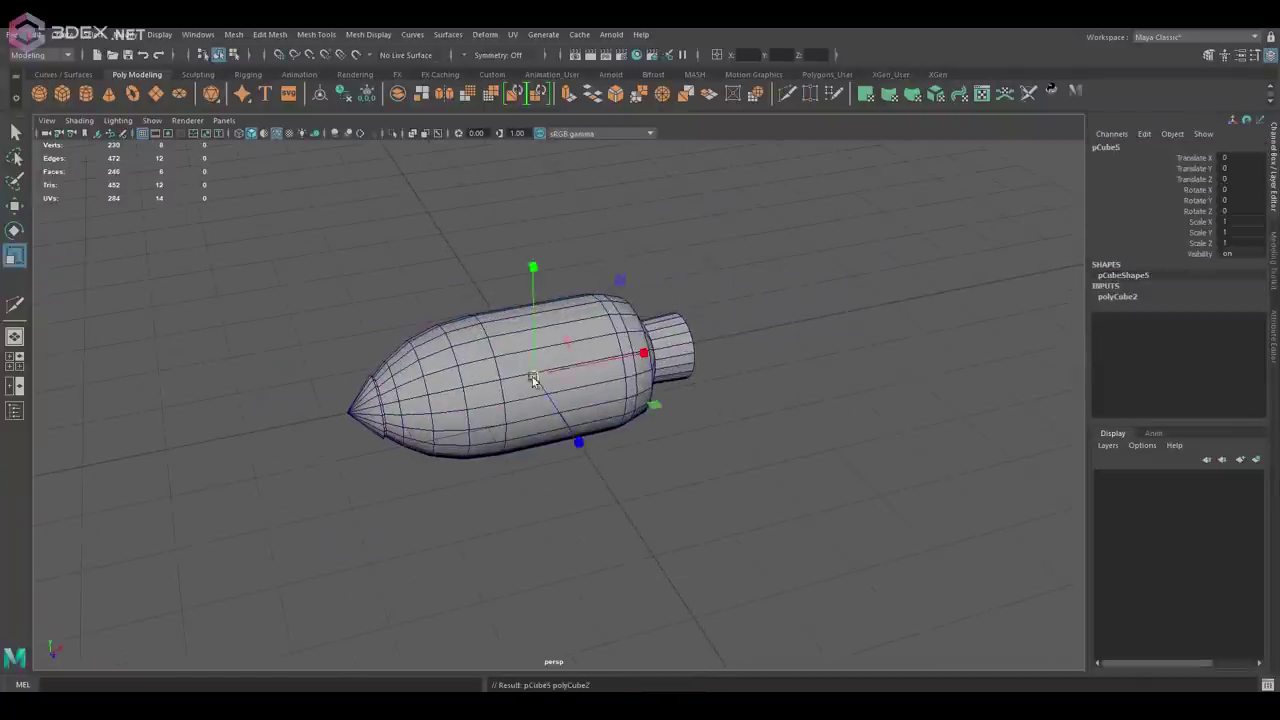
left_click_drag(620, 344, 586, 237, "alt")
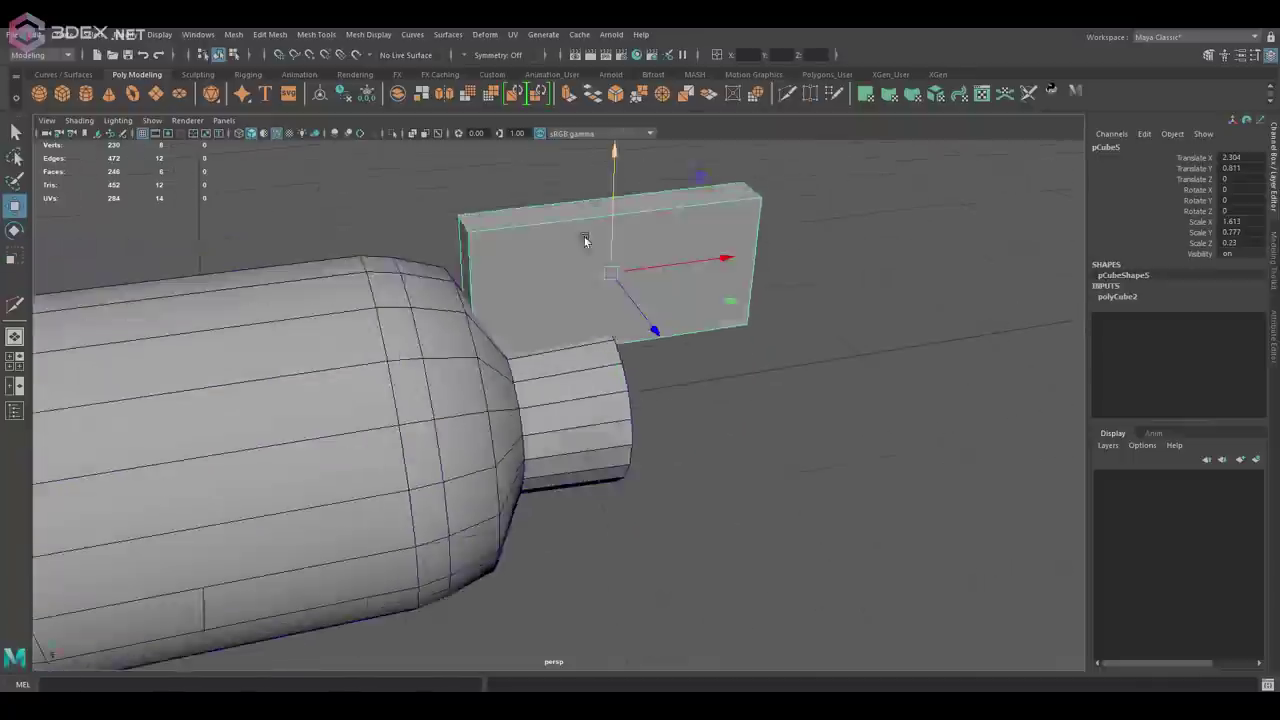
scroll(586, 237, "down", 3)
left_click(534, 266)
mouse_move(531, 297)
left_mouse_down("alt")
mouse_move(578, 354)
mouse_move(596, 328)
left_mouse_up("alt")
scroll(657, 300, "up", 3)
left_click(657, 300)
right_click_drag(657, 300, 668, 301)
left_click_drag(668, 301, 526, 271, "alt")
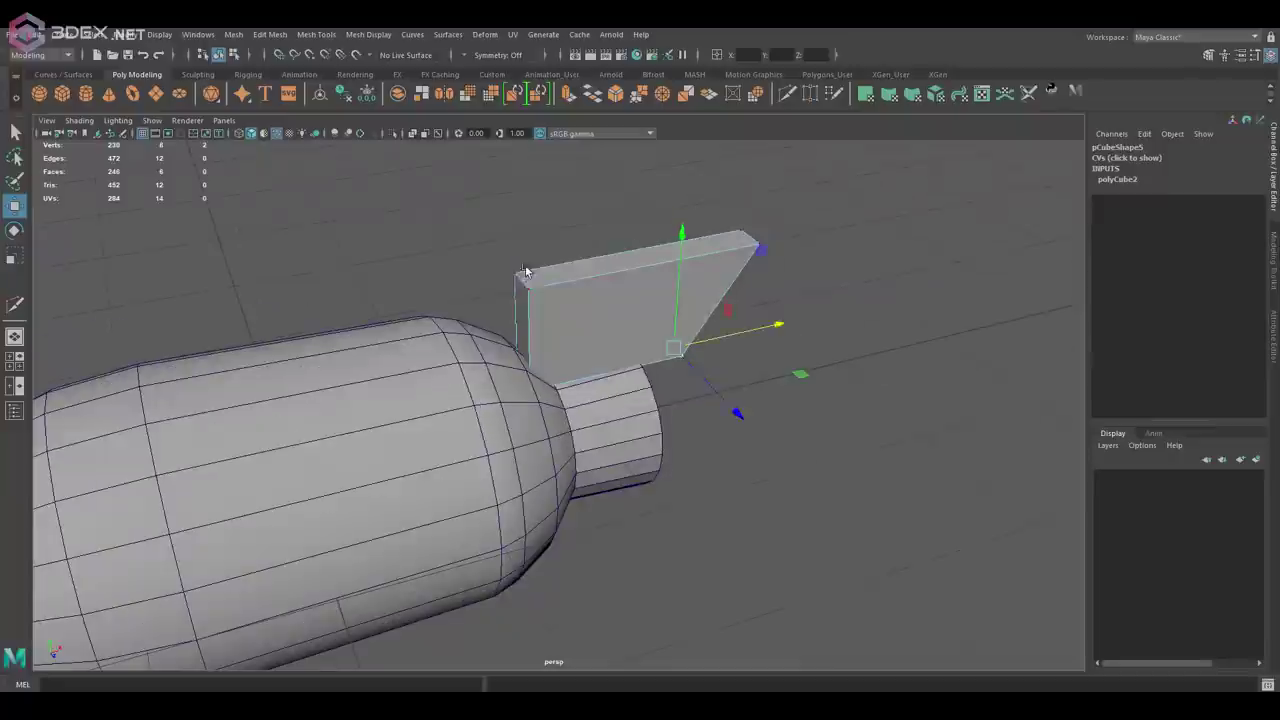
Curve the fin's corner with a bevel, extrude it to -0.31 thickness, and flip its normals
left_click(642, 284)
mouse_move(765, 296)
left_mouse_down("alt")
mouse_move(642, 284)
mouse_move(571, 300)
left_mouse_up("alt")
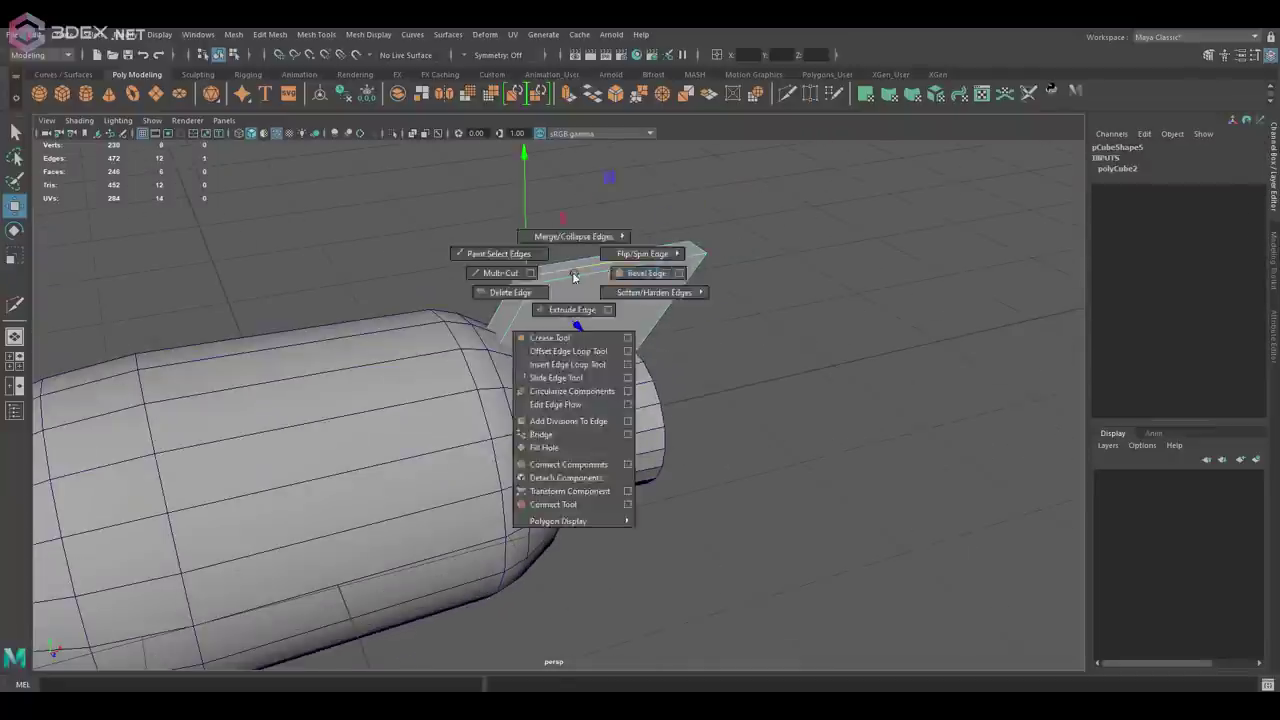
right_click_drag(571, 300, 540, 330, "shift")
left_click_drag(540, 330, 643, 325, "alt")
key("ctrl+e")
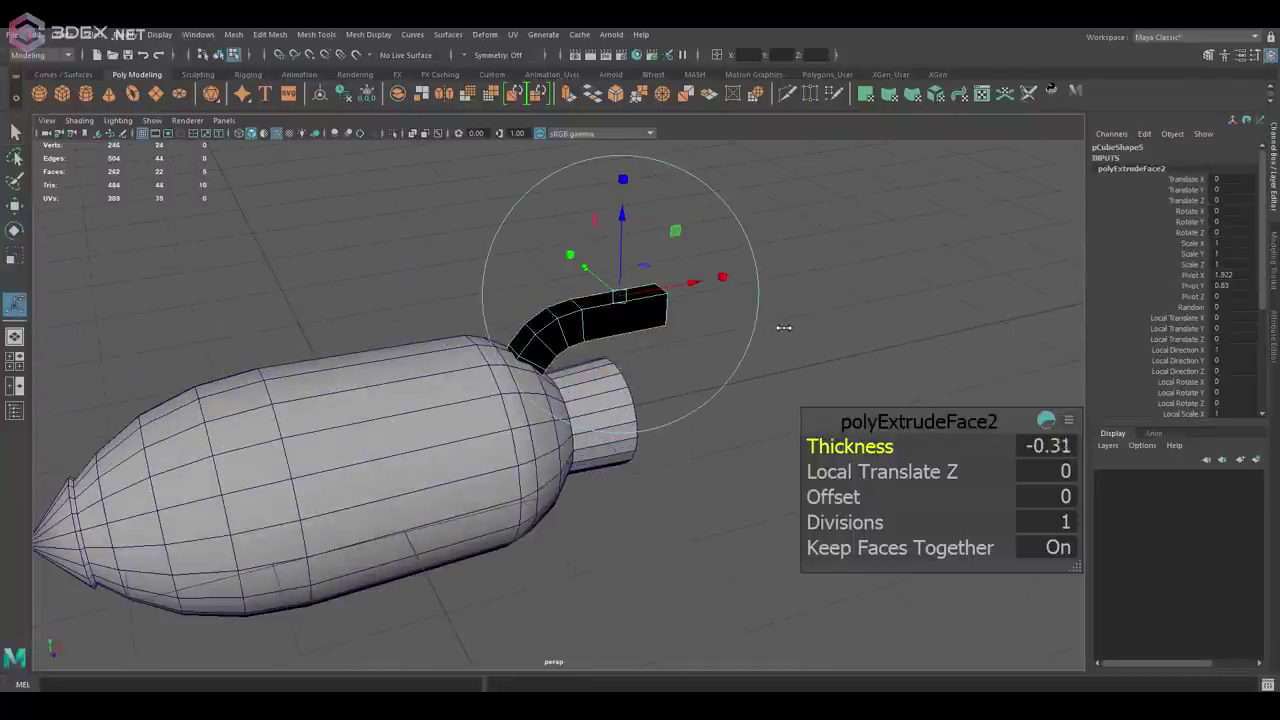
mouse_move(786, 323)
left_mouse_down("alt")
mouse_move(660, 300)
mouse_move(689, 300)
left_mouse_up("alt")
right_click_drag(713, 313, 760, 302, "shift")
mouse_move(760, 302)
left_mouse_down("alt")
mouse_move(700, 380)
mouse_move(738, 352)
mouse_move(720, 420)
mouse_move(679, 427)
left_mouse_up("alt")
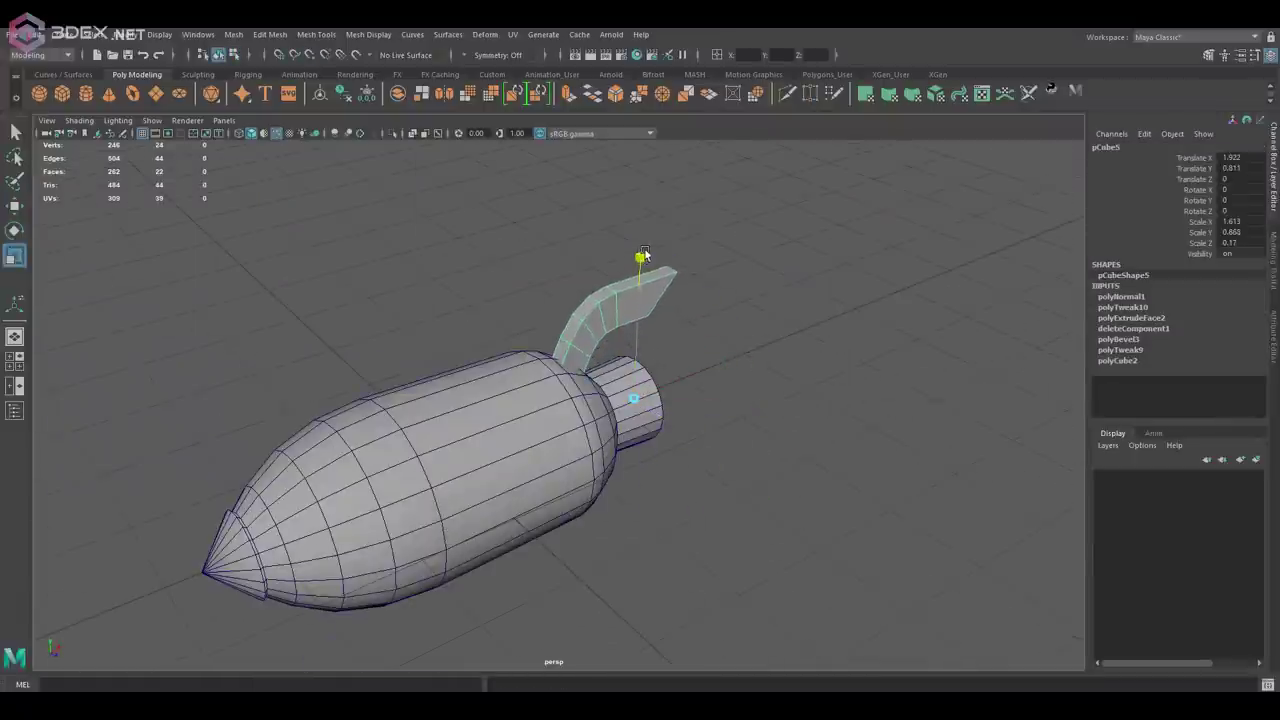
Duplicate the fin around the body to make four evenly spaced tail fins
left_click_drag(645, 255, 691, 358, "alt")
left_click(683, 405)
key("ctrl+d")
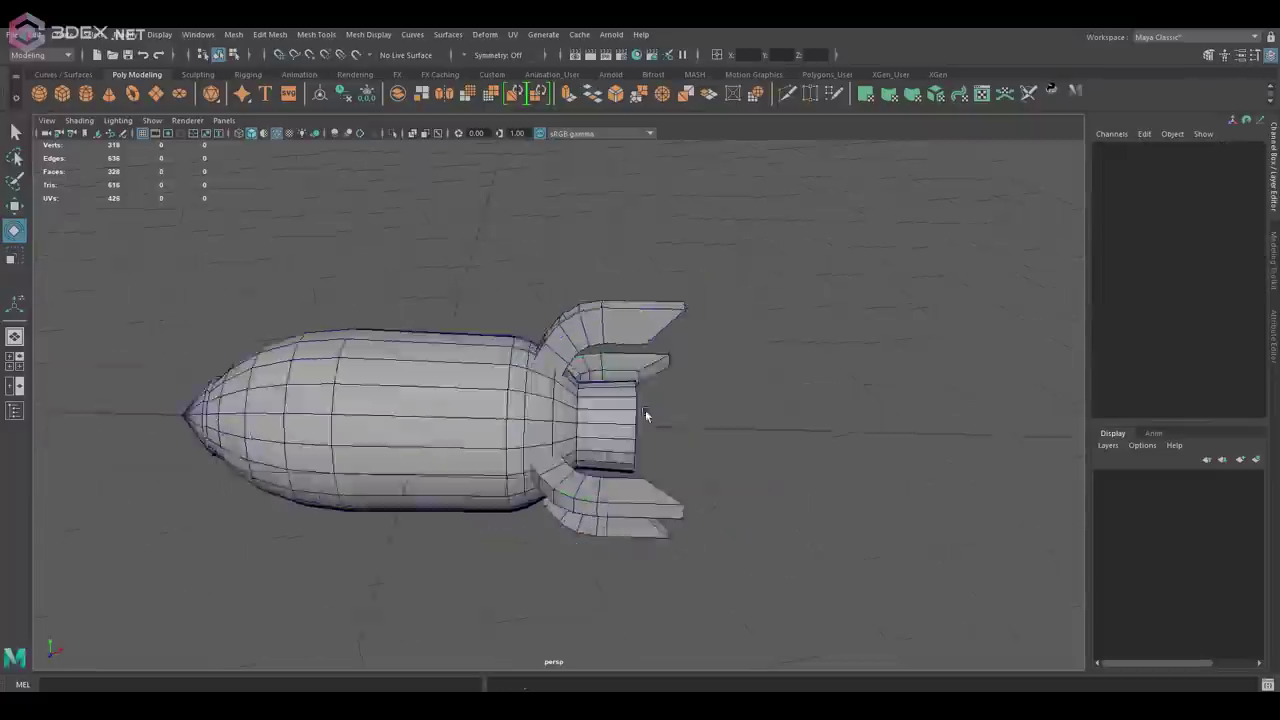
key("ctrl+d")
Add an edge loop across the body and extrude its face ring into a raised band
left_click_drag(768, 403, 688, 304, "alt")
left_click_drag(120, 250, 760, 560)
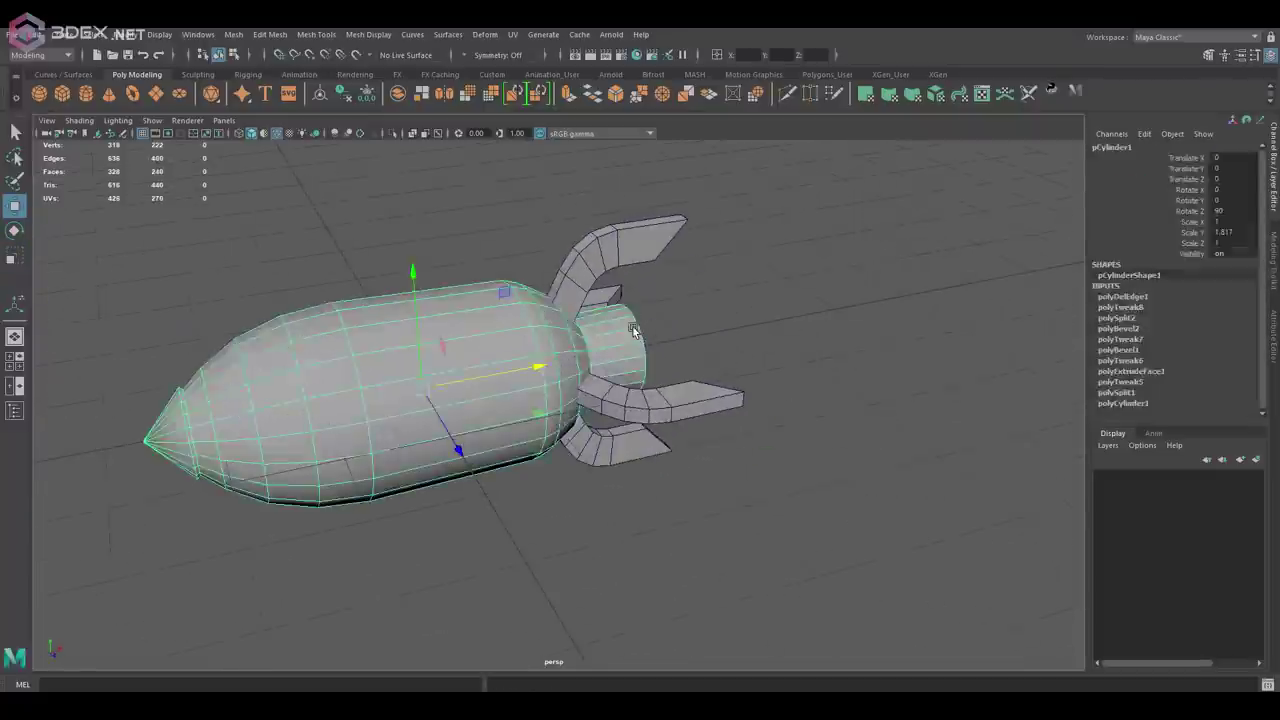
mouse_move(688, 304)
left_mouse_down("alt")
mouse_move(640, 330)
mouse_move(561, 312)
left_mouse_up("alt")
left_click(605, 322)
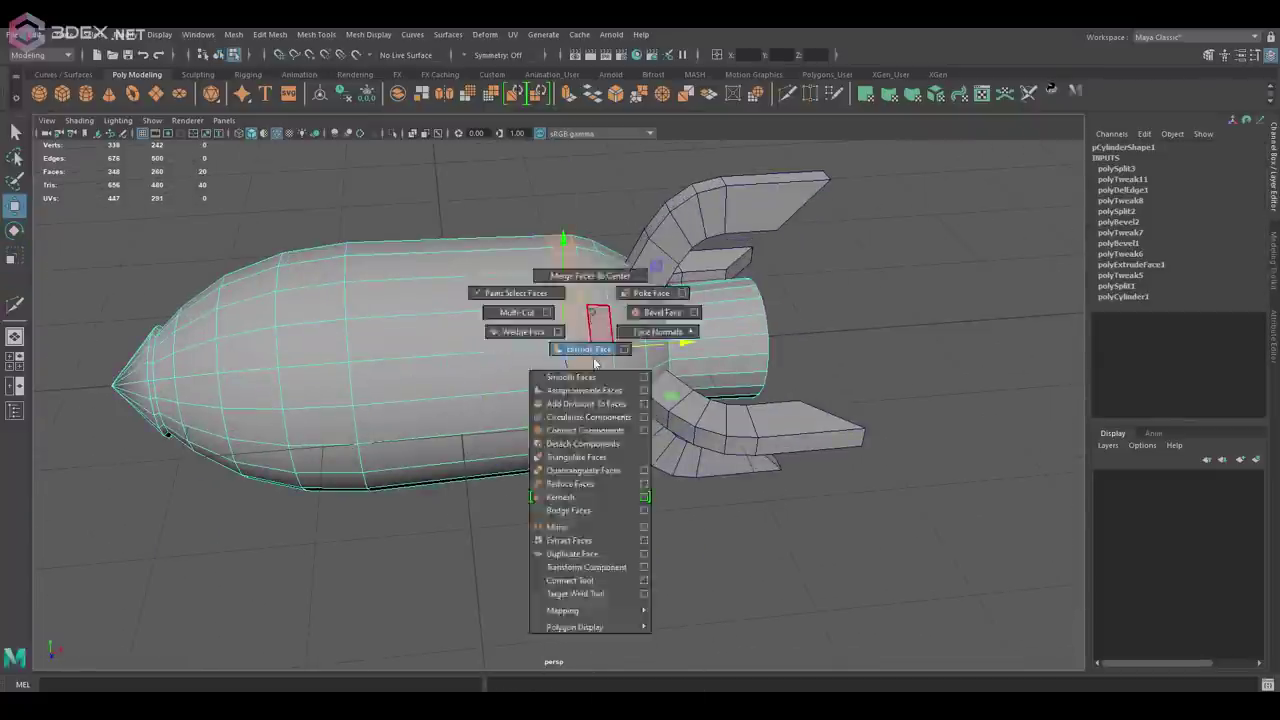
left_click(594, 358)
scroll(726, 336, "down", 3)
left_click(564, 290)
scroll(564, 290, "up", 3)
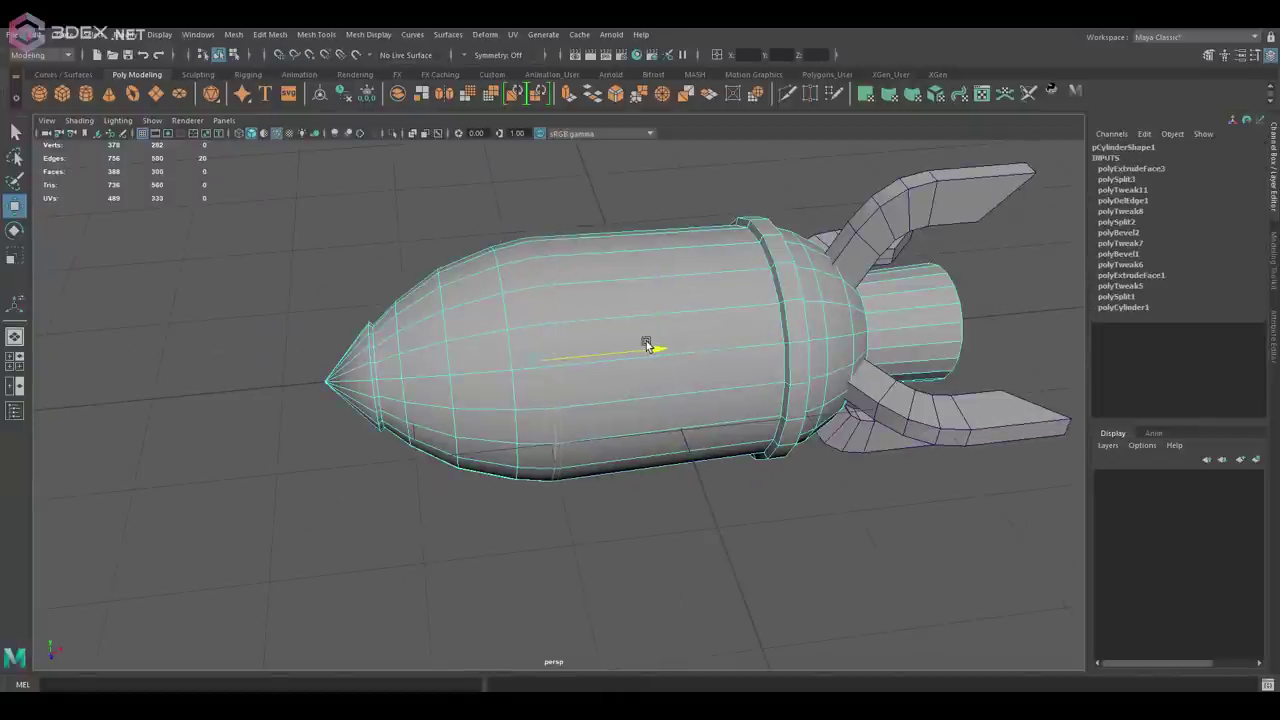
Extrude a rectangular side panel slightly outward, then select the vertex rows near the nose
left_click(683, 365)
key("ctrl+e")
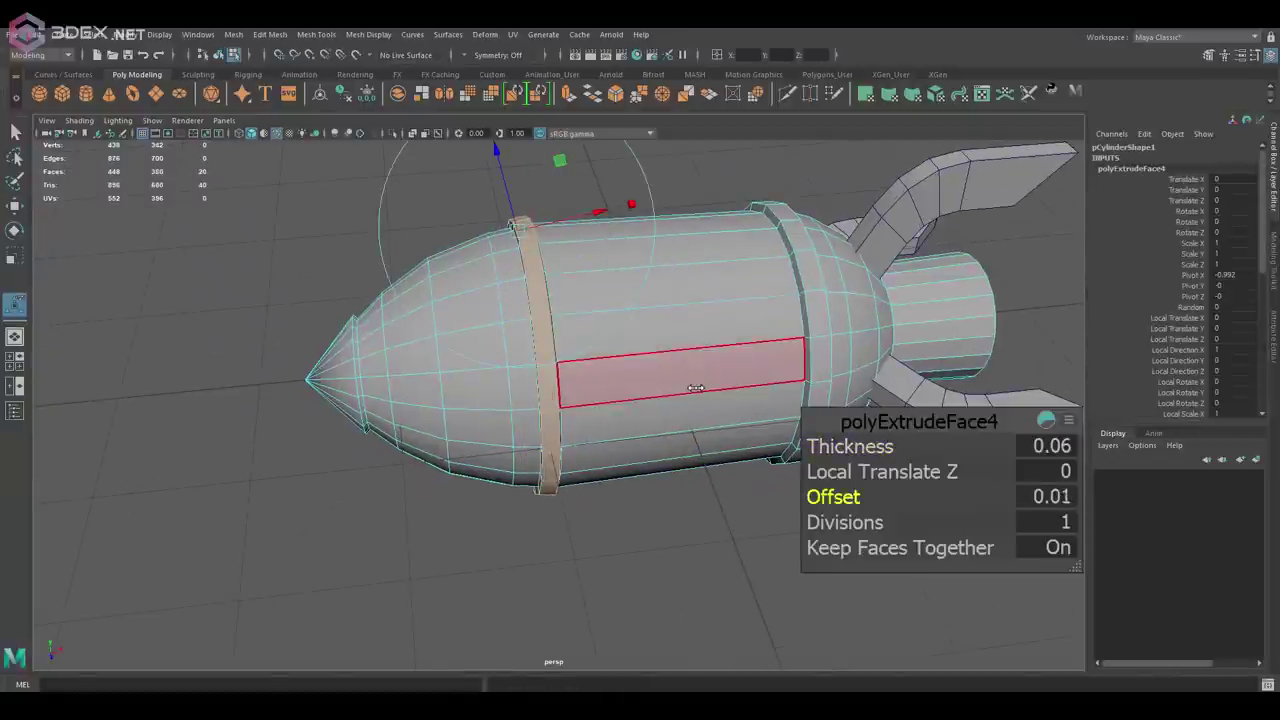
mouse_move(695, 387)
left_mouse_down("alt")
mouse_move(460, 365)
mouse_move(675, 347)
left_mouse_up("alt")
key("F9")
left_click_drag(386, 223, 506, 457)
key("w")
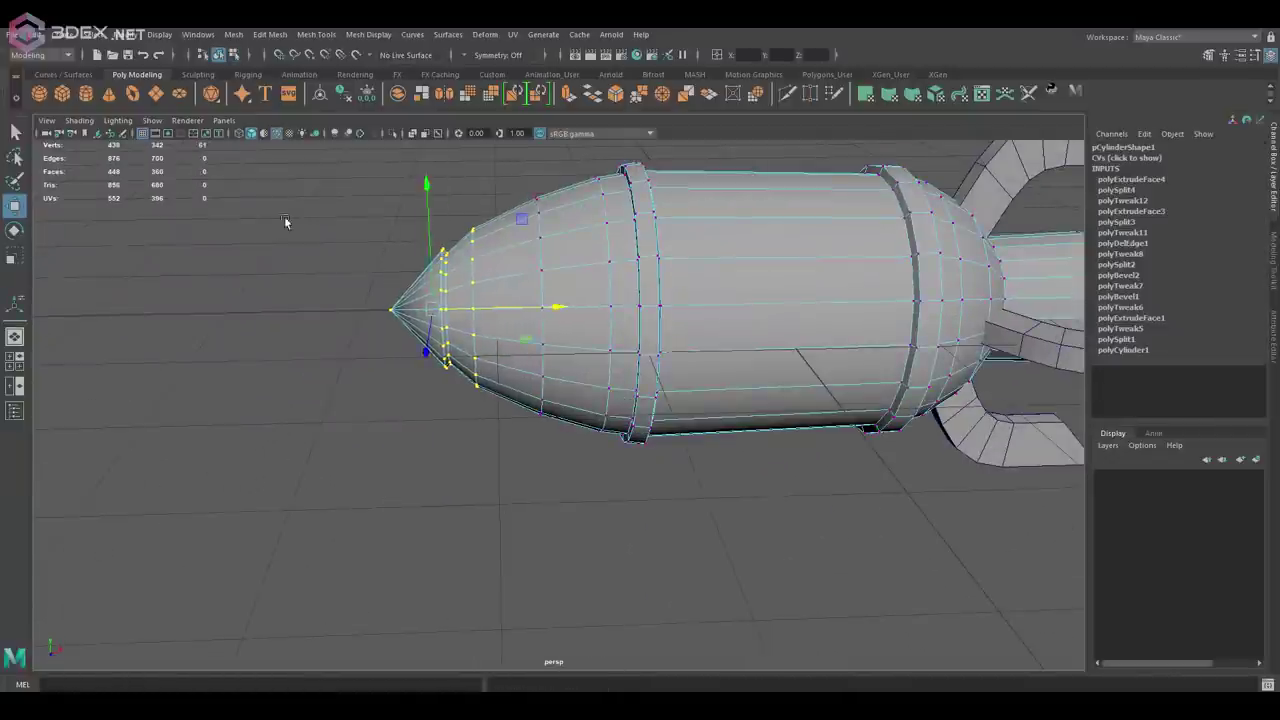
Cut two new edge loops near the nose and scale one inward to form a step
left_click_drag(501, 306, 528, 337, "alt")
right_click_drag(528, 337, 560, 300, "shift")
left_click_drag(703, 323, 397, 397, "alt")
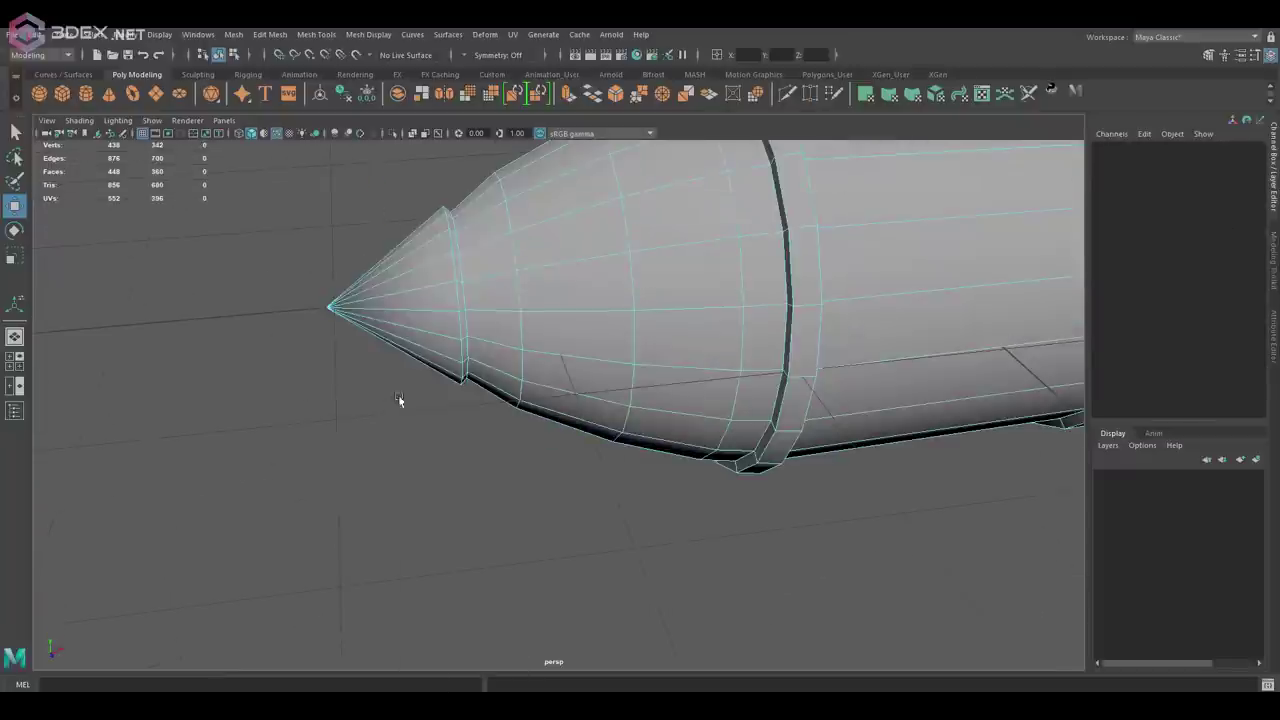
right_click_drag(510, 318, 443, 321, "shift")
left_click(457, 286, "ctrl")
left_click(443, 323, "ctrl")
key("r")
left_click_drag(443, 323, 439, 346, "alt")
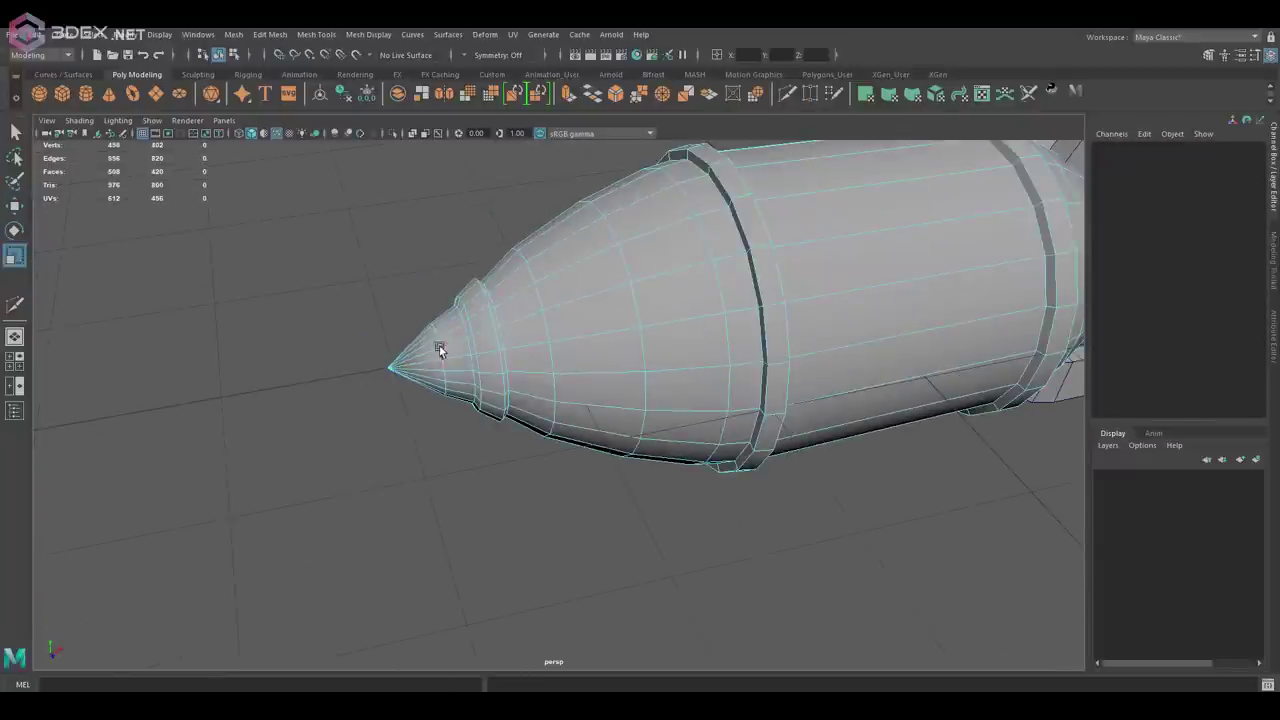
scroll(450, 327, "down", 5)
Shrink the new cylinder, raise it onto the body top, and flatten it into a disc
right_click_drag(566, 277, 597, 243, "shift")
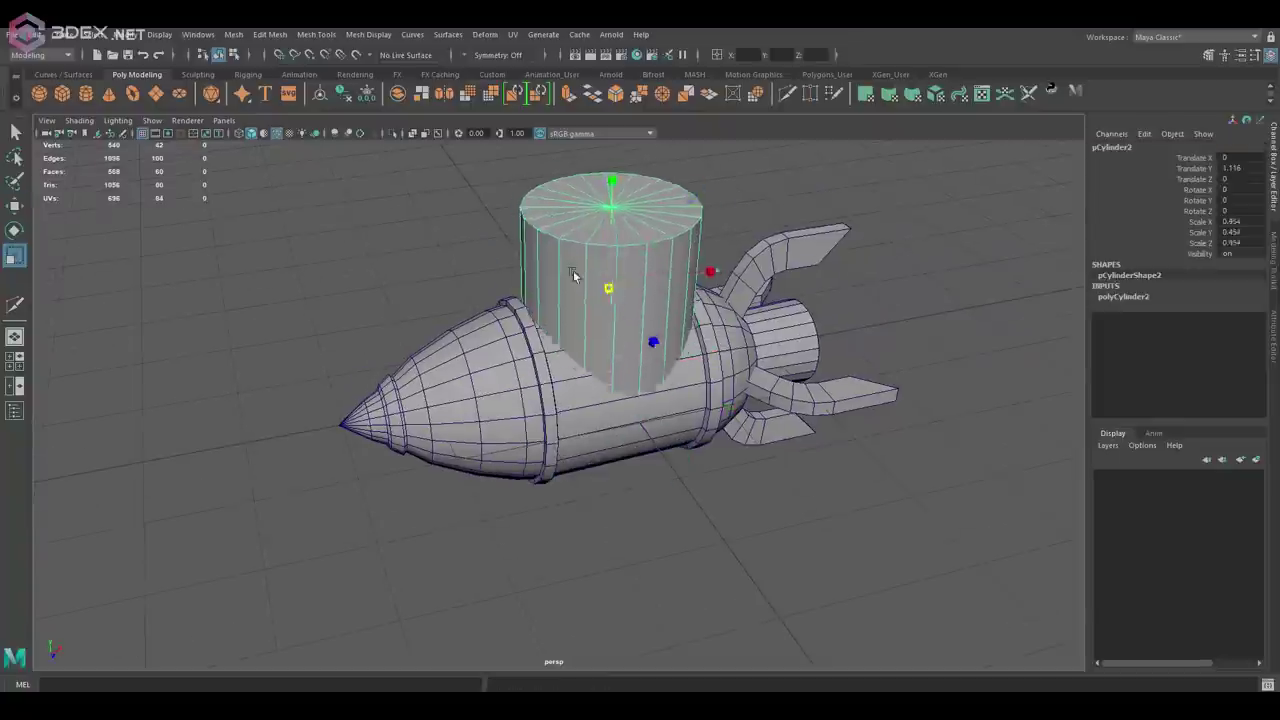
left_click_drag(573, 270, 710, 314)
key("r")
left_click_drag(558, 180, 558, 235)
key("w")
left_click_drag(700, 320, 680, 280, "alt")
key("f")
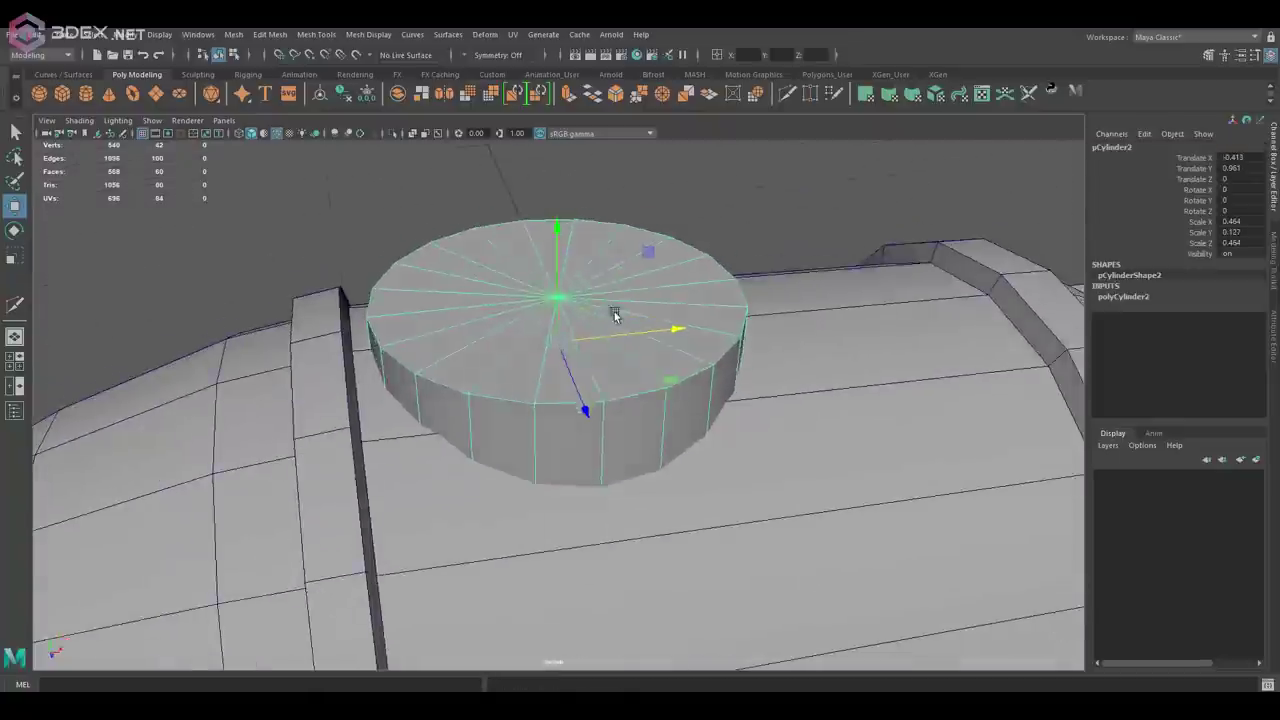
Extrude and raise the disc's top into a bevelled dome, then freeze the cylinder's transformations
left_click_drag(360, 240, 646, 265)
right_click_drag(605, 316, 533, 316, "shift")
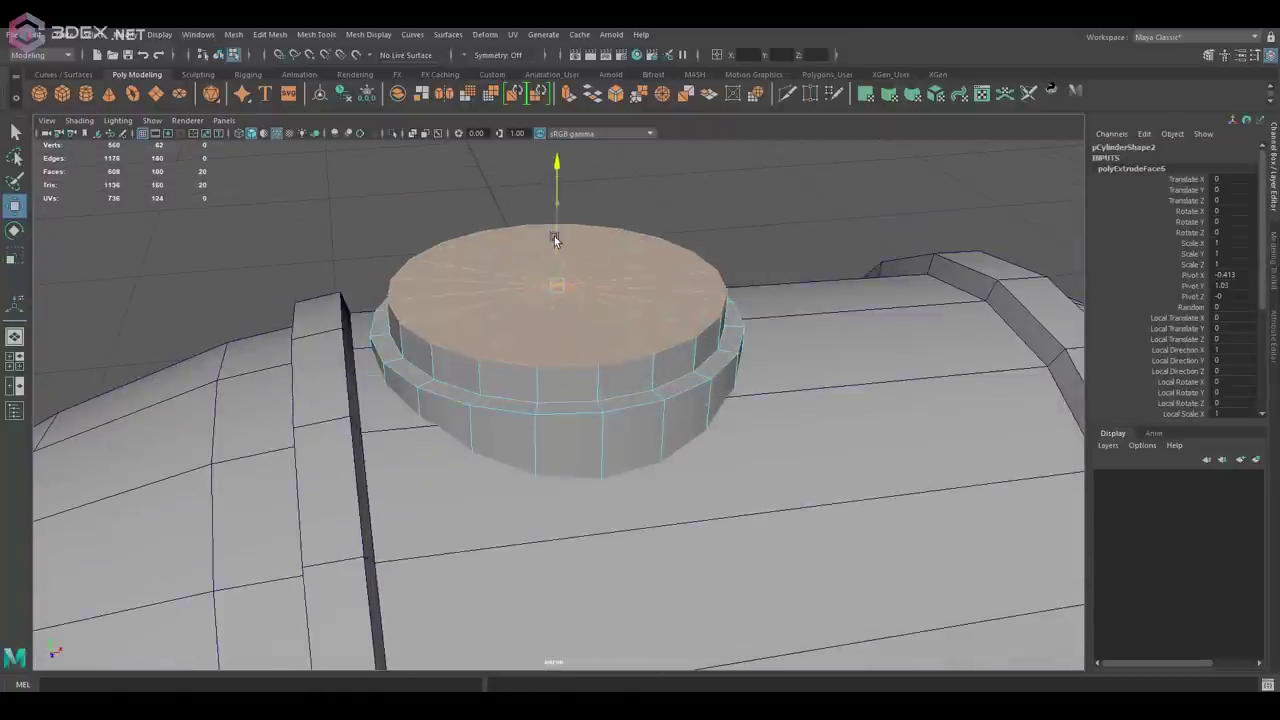
mouse_move(554, 236)
left_mouse_down()
mouse_move(680, 385)
mouse_move(684, 263)
left_mouse_up()
key("ctrl+b")
scroll(600, 340, "down", 4)
key("F8")
scroll(583, 318, "down", 5)
left_click(552, 318)
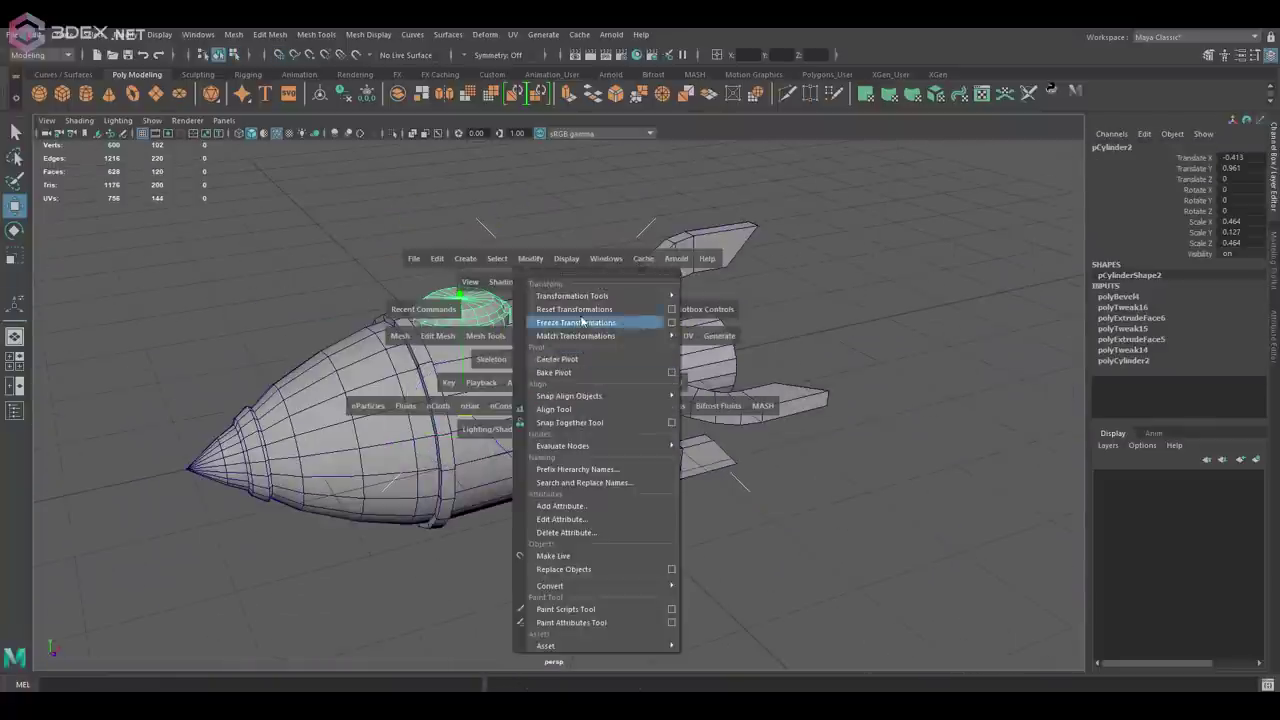
left_click(582, 321)
On the main body, bevel the edge beside the dome and extrude the face below it
mouse_move(582, 321)
left_mouse_down("alt")
mouse_move(777, 414)
mouse_move(614, 318)
left_mouse_up("alt")
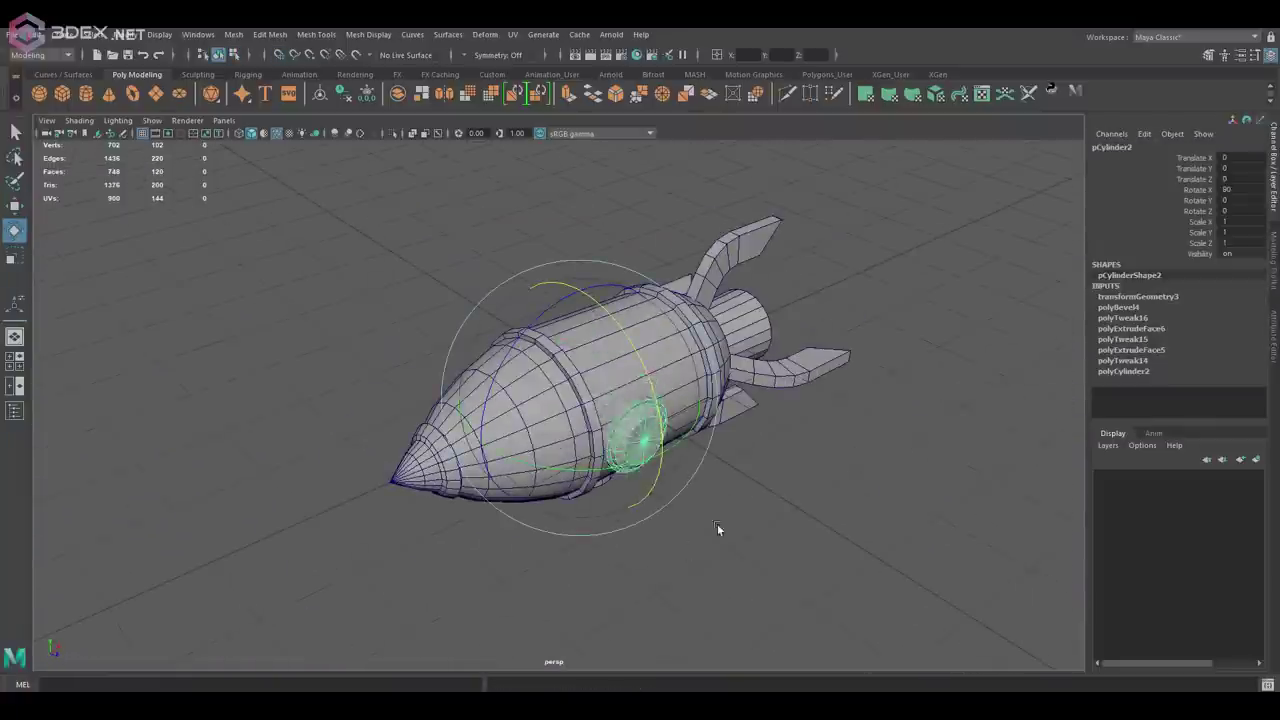
left_click(717, 528)
left_click_drag(717, 528, 586, 323, "alt")
left_click(857, 471)
left_click_drag(857, 471, 659, 313, "alt")
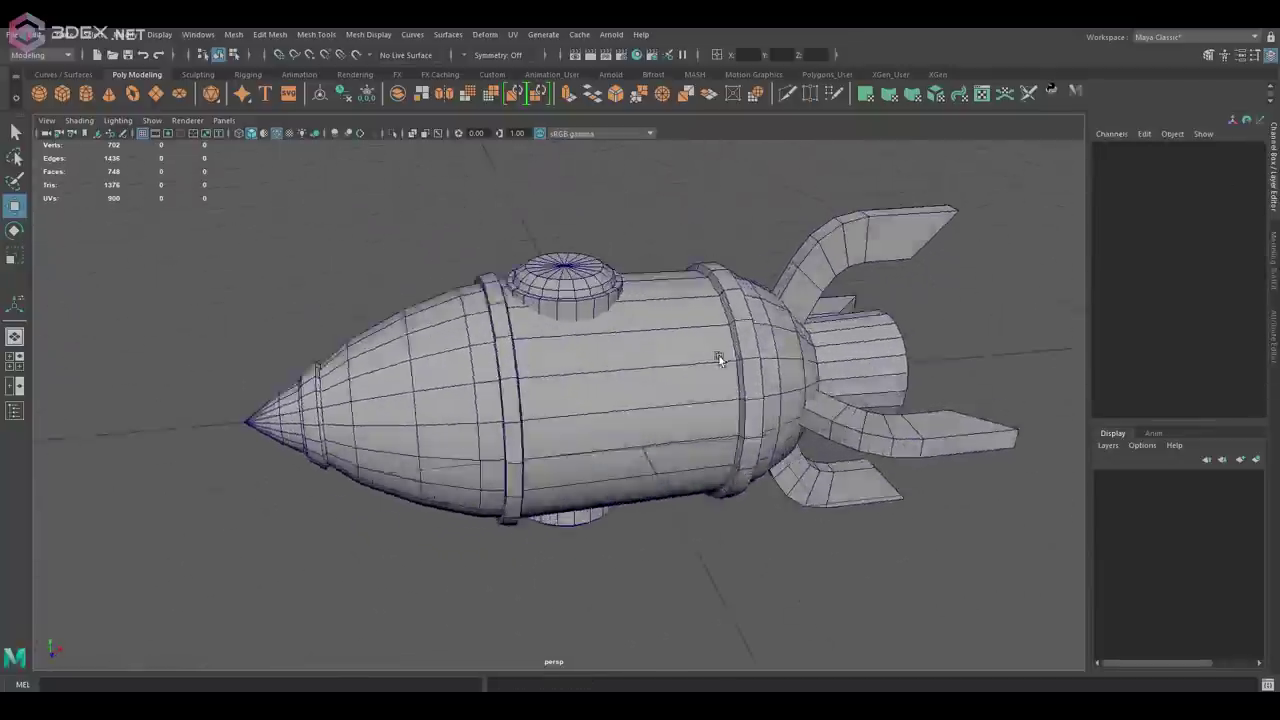
left_click(659, 313)
key("F10")
left_click(665, 266)
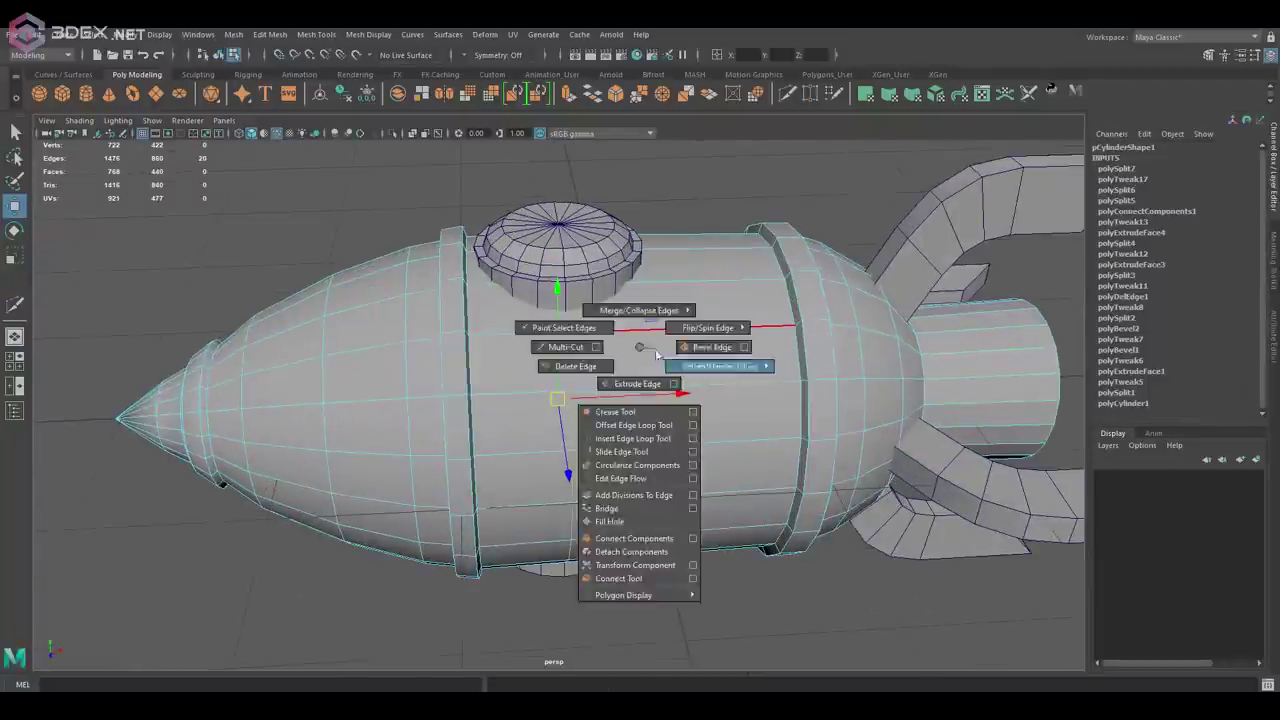
right_click_drag(623, 349, 728, 366, "shift")
mouse_move(728, 366)
left_mouse_down("alt")
mouse_move(652, 320)
mouse_move(694, 294)
left_mouse_up("alt")
left_click(635, 410)
key("ctrl+e")
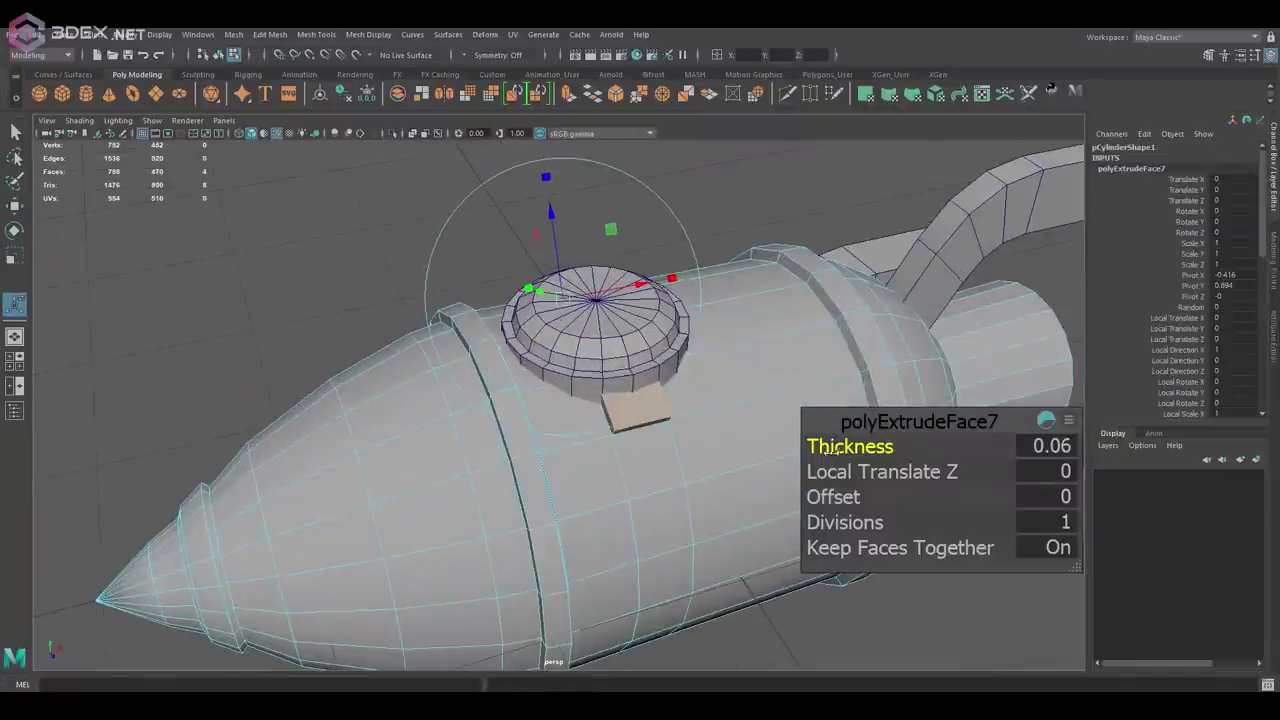
key("F8")
Select the rocket body and extrude the tail's end-cap face
mouse_move(728, 367)
left_mouse_down("alt")
mouse_move(820, 277)
mouse_move(586, 314)
left_mouse_up("alt")
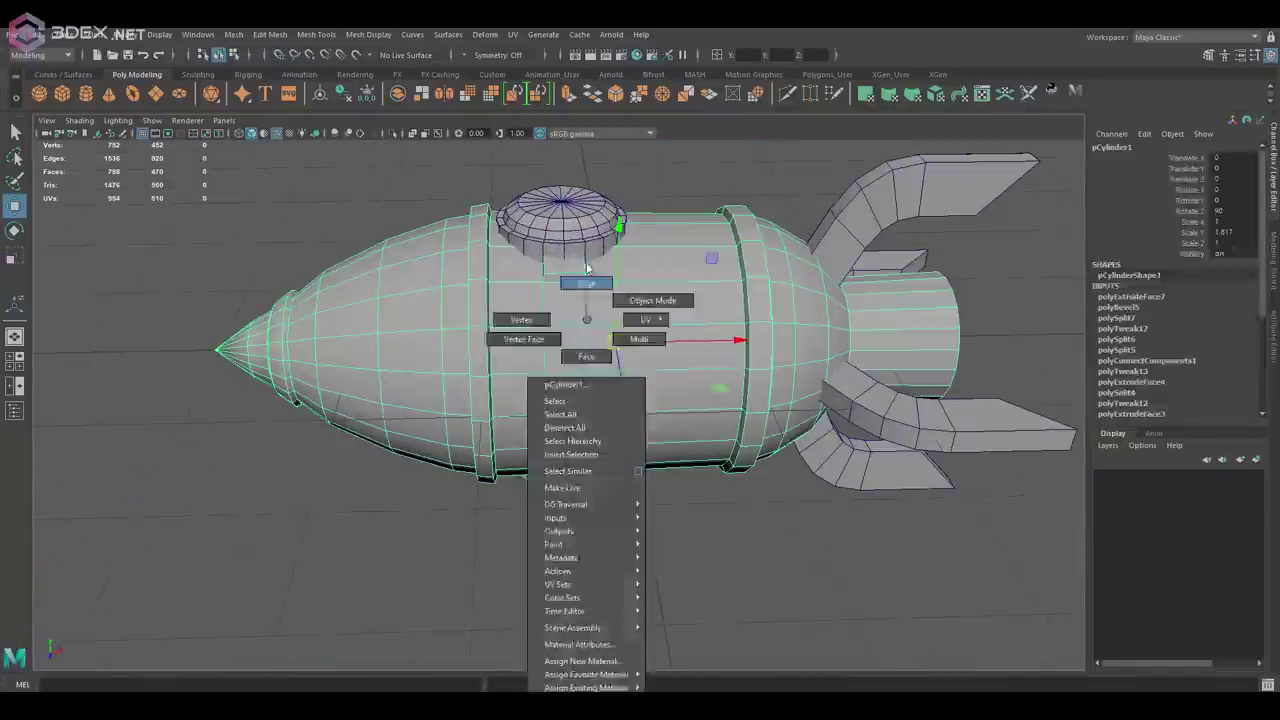
right_click_drag(586, 314, 538, 181)
left_click_drag(538, 181, 623, 286, "alt")
right_click_drag(623, 286, 656, 296)
mouse_move(656, 296)
left_mouse_down("alt")
mouse_move(740, 340)
mouse_move(620, 329)
mouse_move(633, 323)
mouse_move(657, 332)
mouse_move(572, 358)
mouse_move(640, 350)
left_mouse_up("alt")
left_click(657, 332)
scroll(763, 378, "up", 3)
scroll(660, 306, "up", 3)
right_click_drag(660, 306, 692, 311, "shift")
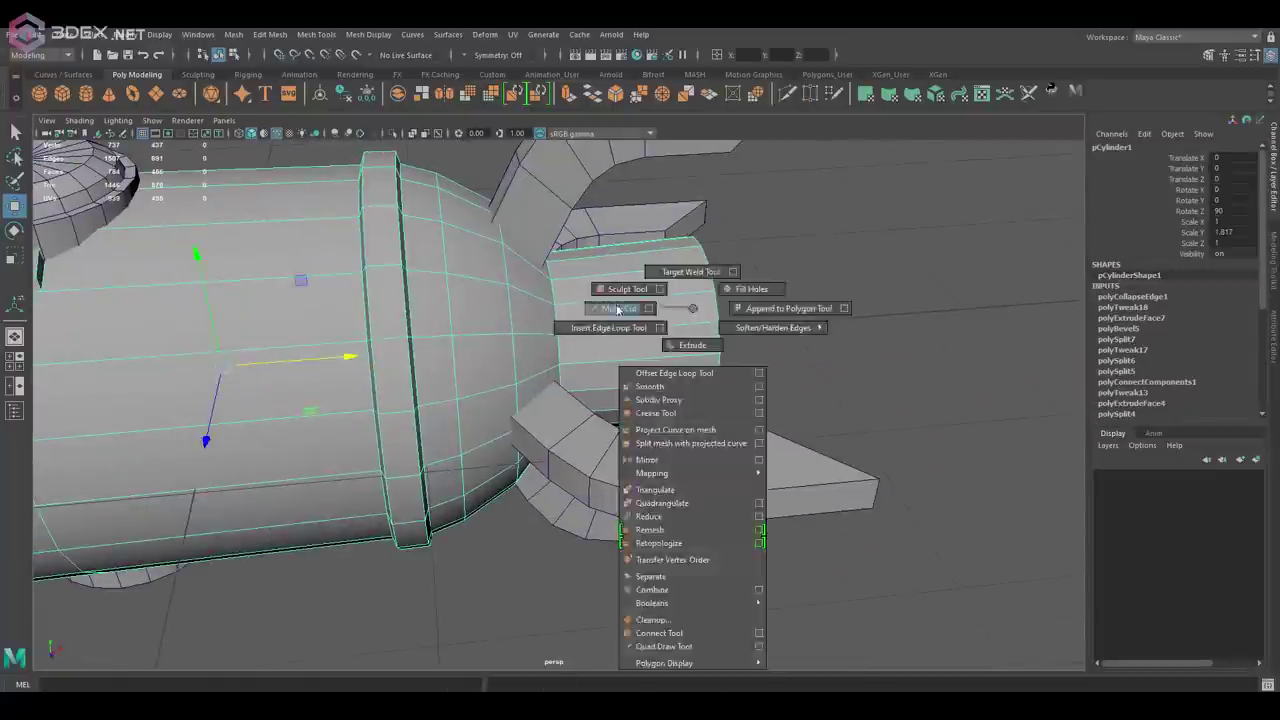
mouse_move(692, 311)
left_mouse_down("alt")
mouse_move(600, 340)
mouse_move(597, 366)
mouse_move(626, 360)
mouse_move(540, 357)
left_mouse_up("alt")
left_click(584, 350)
key("ctrl+e")
key("ctrl+e")
scroll(597, 366, "down", 5)
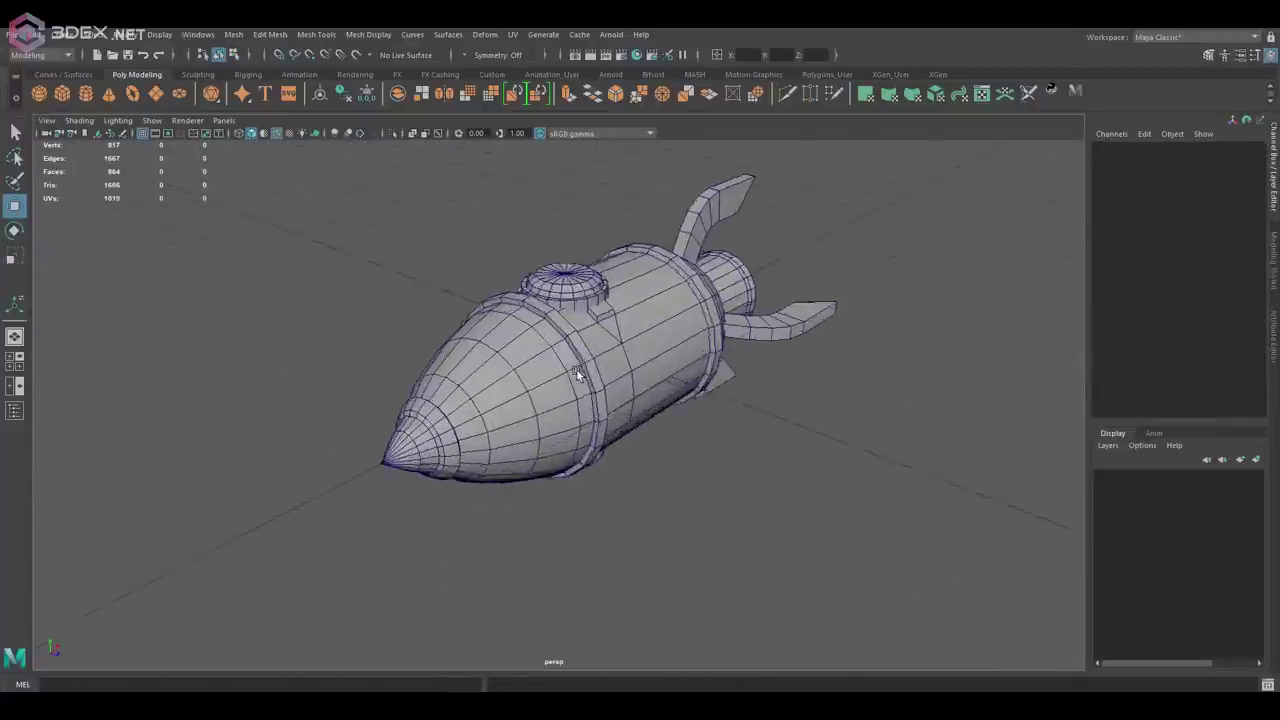
Select the pCylinder1 object in the Outliner and scroll through the part list
left_click_drag(600, 418, 578, 390, "alt")
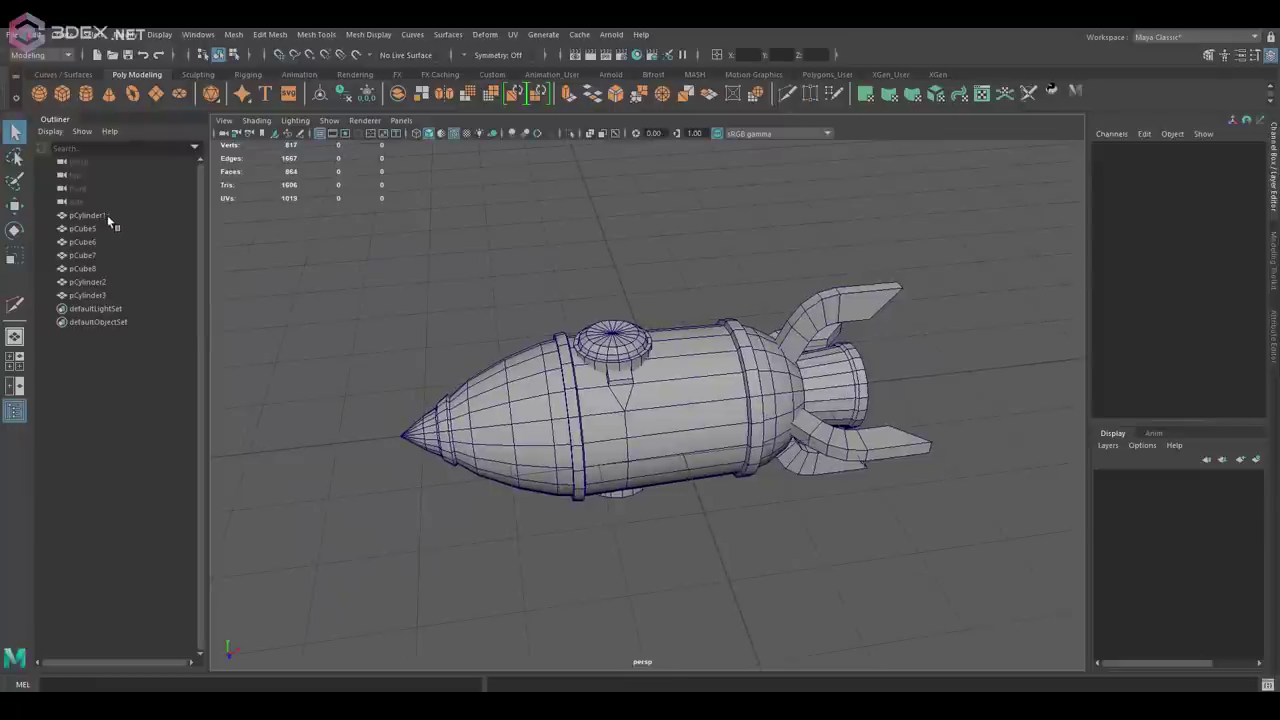
left_click(90, 216)
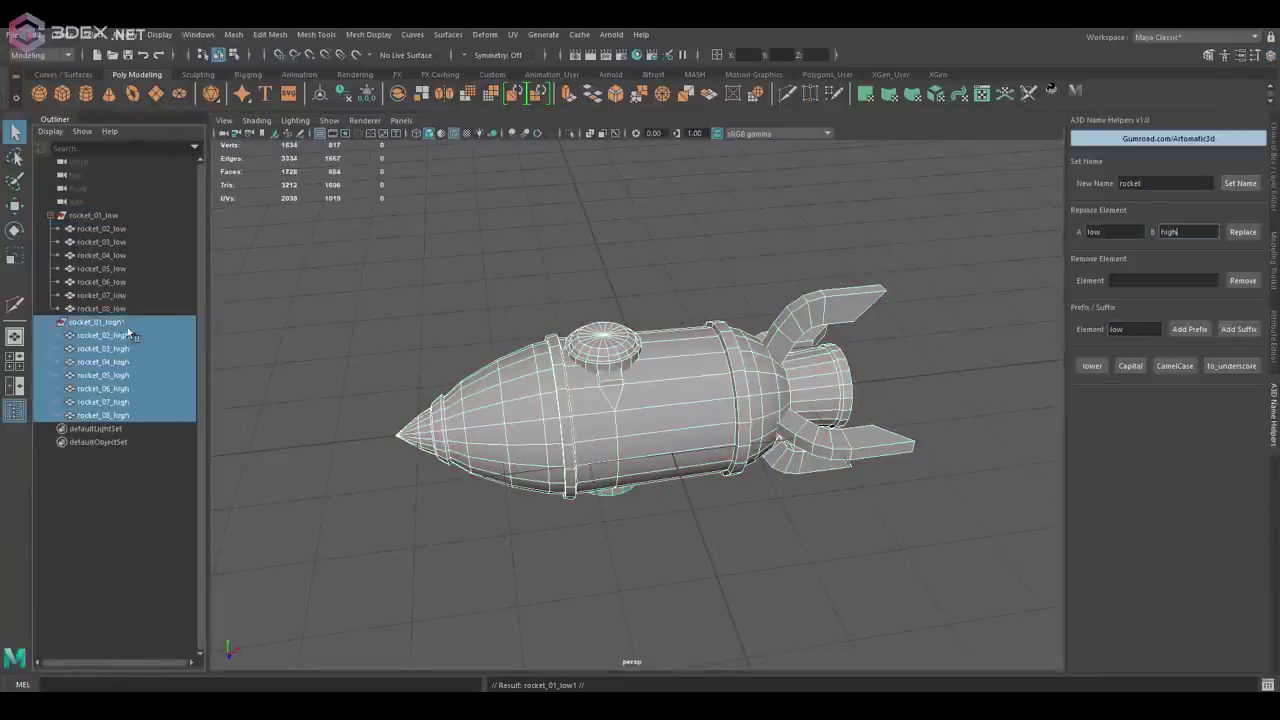
scroll(612, 385, "up", 5)
scroll(608, 380, "up", 5)
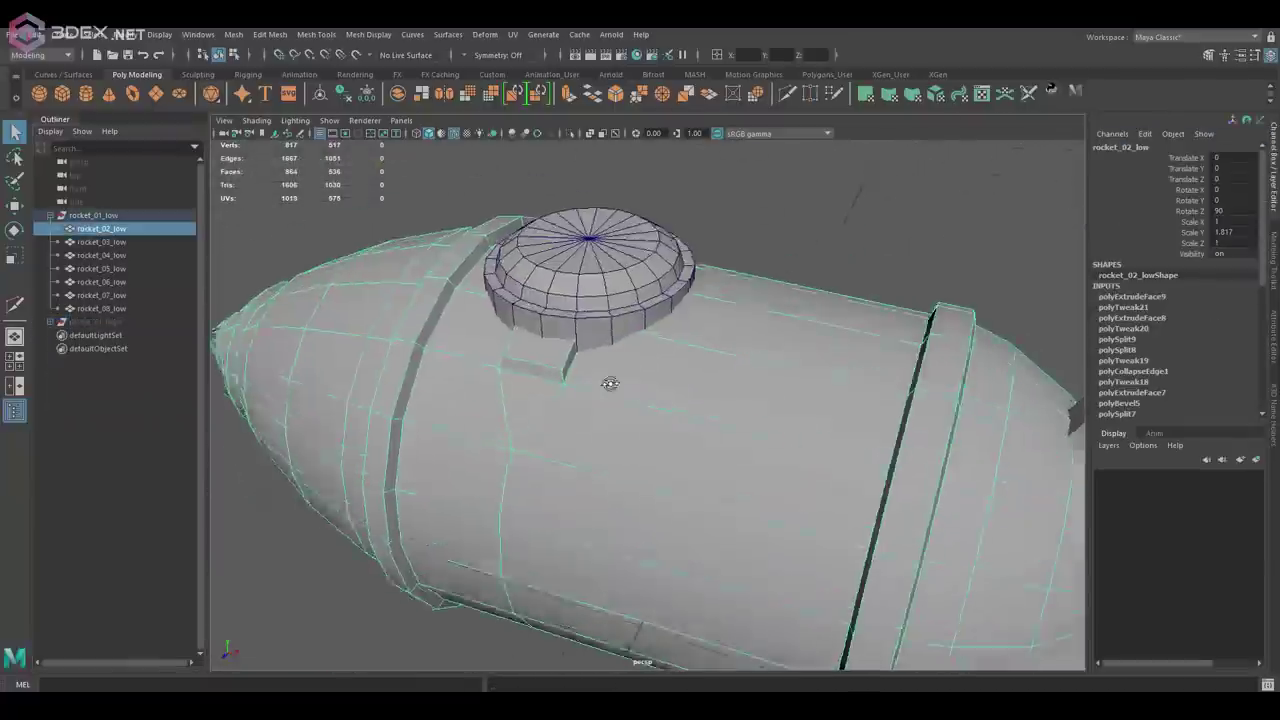
scroll(643, 280, "up", 5)
Cut an edge line across the box and delete the faces around the hatch base, leaving a hole
scroll(548, 335, "up", 2)
left_click_drag(600, 243, 637, 291, "alt")
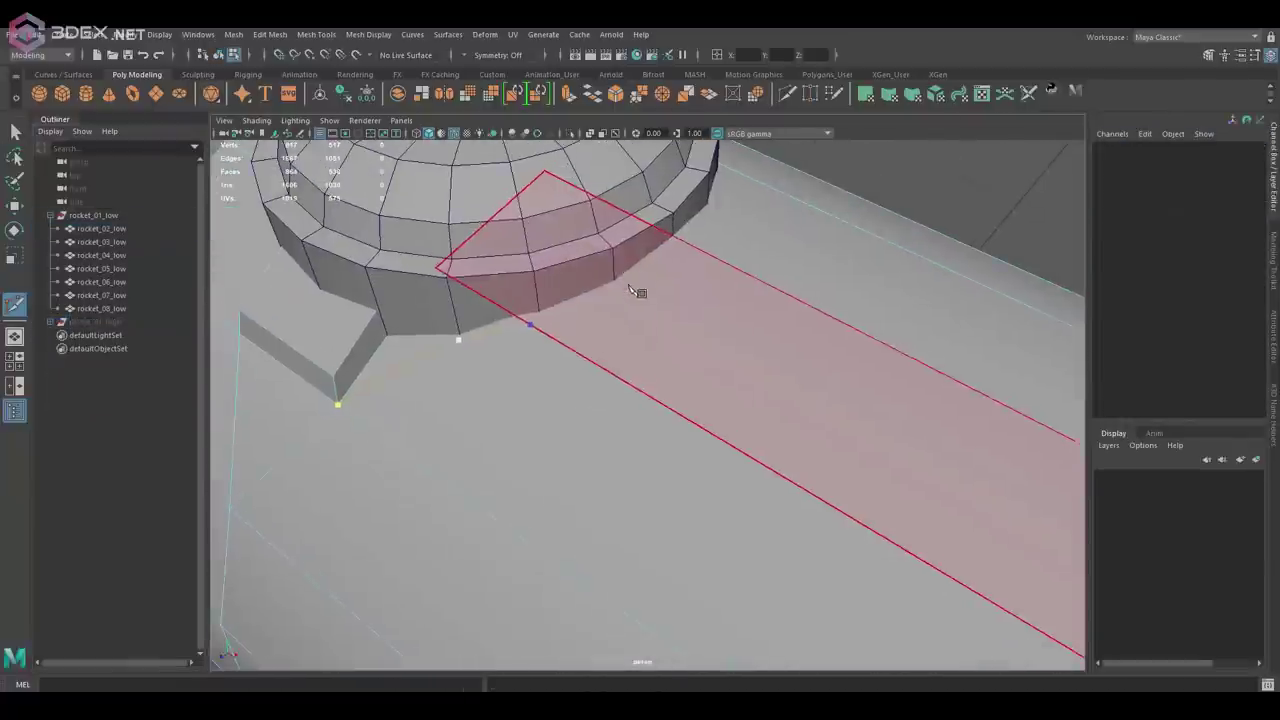
mouse_move(803, 270)
left_mouse_down("alt")
mouse_move(785, 323)
mouse_move(580, 331)
mouse_move(691, 303)
mouse_move(745, 413)
left_mouse_up("alt")
left_click_drag(580, 375, 700, 488, "alt")
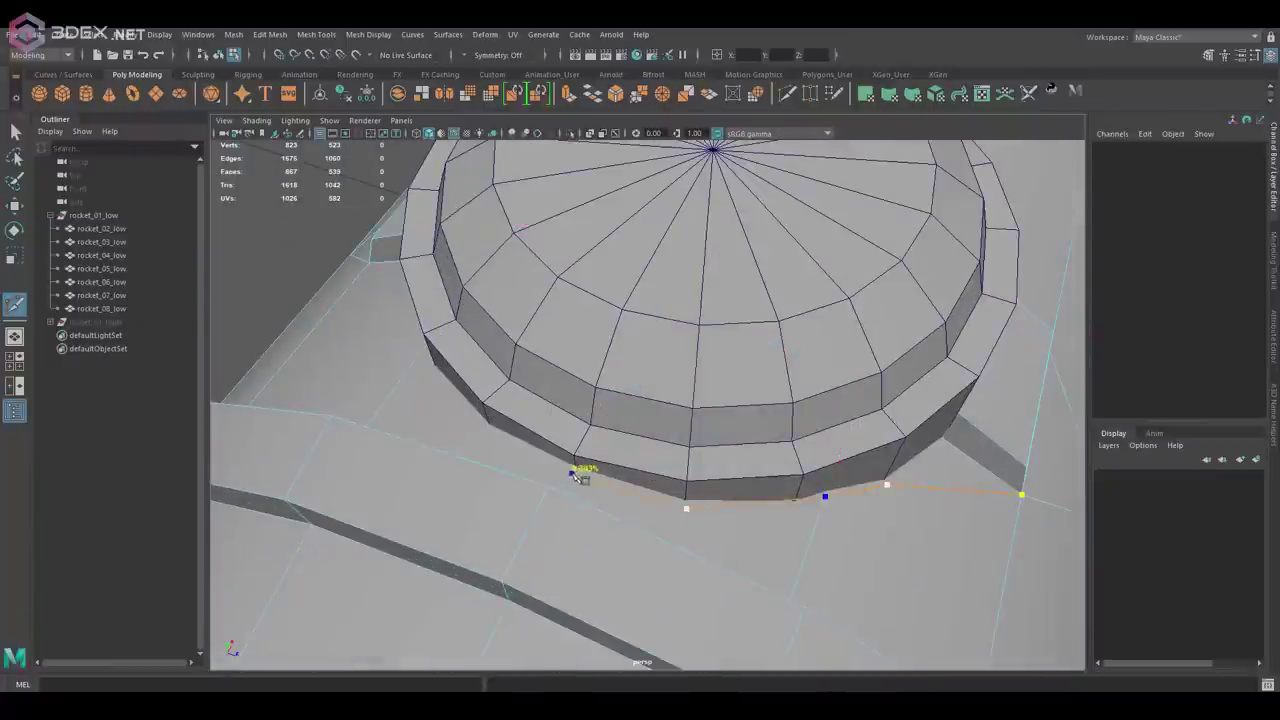
mouse_move(576, 474)
left_mouse_down("alt")
mouse_move(823, 306)
mouse_move(634, 334)
mouse_move(800, 297)
mouse_move(538, 330)
mouse_move(766, 277)
left_mouse_up("alt")
right_click_drag(720, 249, 726, 283)
left_click_drag(470, 230, 563, 286)
key("ctrl+1")
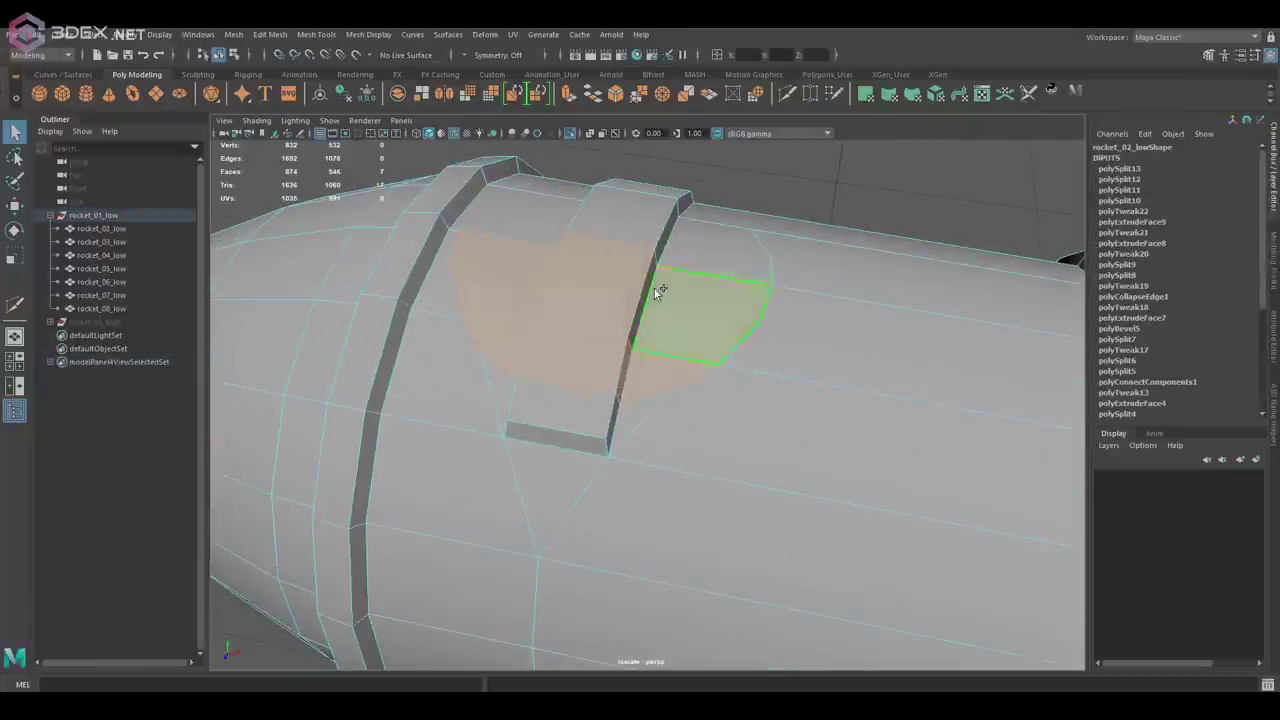
key("Delete")
mouse_move(658, 290)
left_mouse_down("alt")
mouse_move(713, 352)
mouse_move(663, 277)
mouse_move(709, 277)
mouse_move(638, 300)
mouse_move(586, 296)
left_mouse_up("alt")
key("ctrl+1")
Multi-Cut a line along the dome's base and delete the dome's lower side faces
scroll(586, 296, "up", 5)
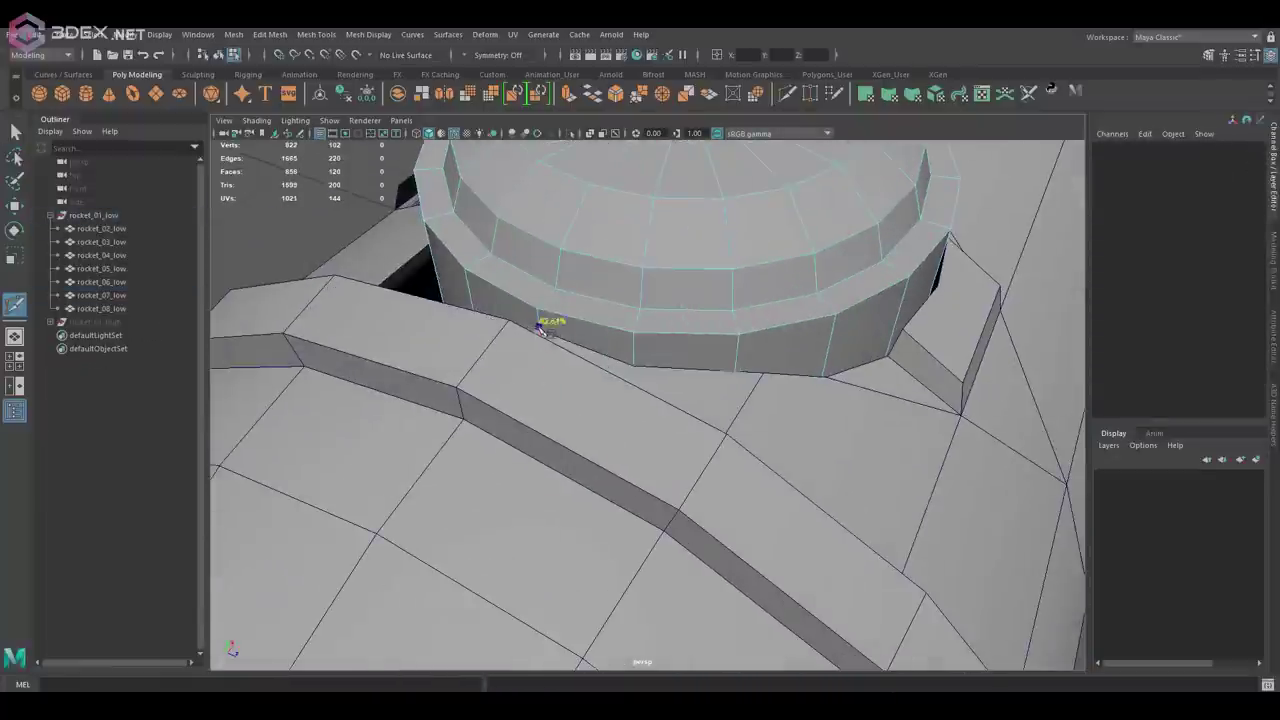
left_click(432, 222)
left_click(490, 270)
left_click(575, 296)
left_click(675, 325)
mouse_move(675, 325)
left_mouse_down("alt")
mouse_move(757, 329)
mouse_move(555, 393)
left_mouse_up("alt")
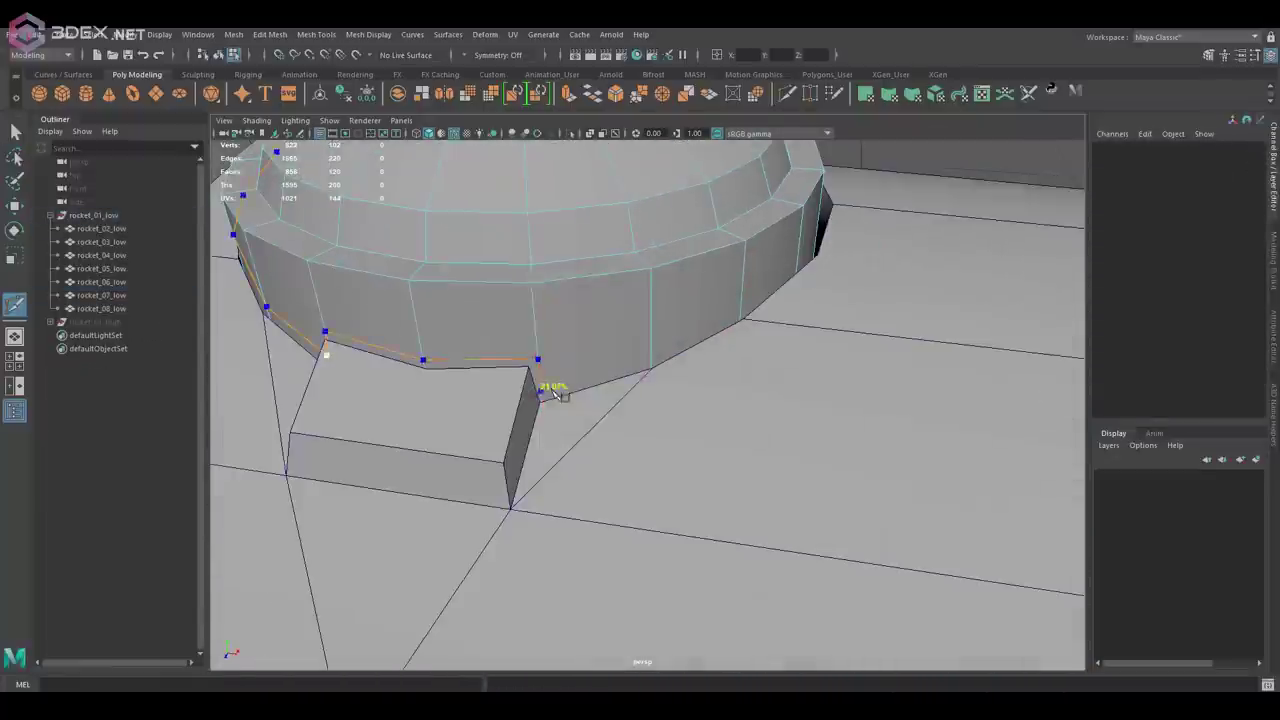
key("Return")
scroll(737, 329, "down", 5)
key("ctrl+1")
left_click(705, 300)
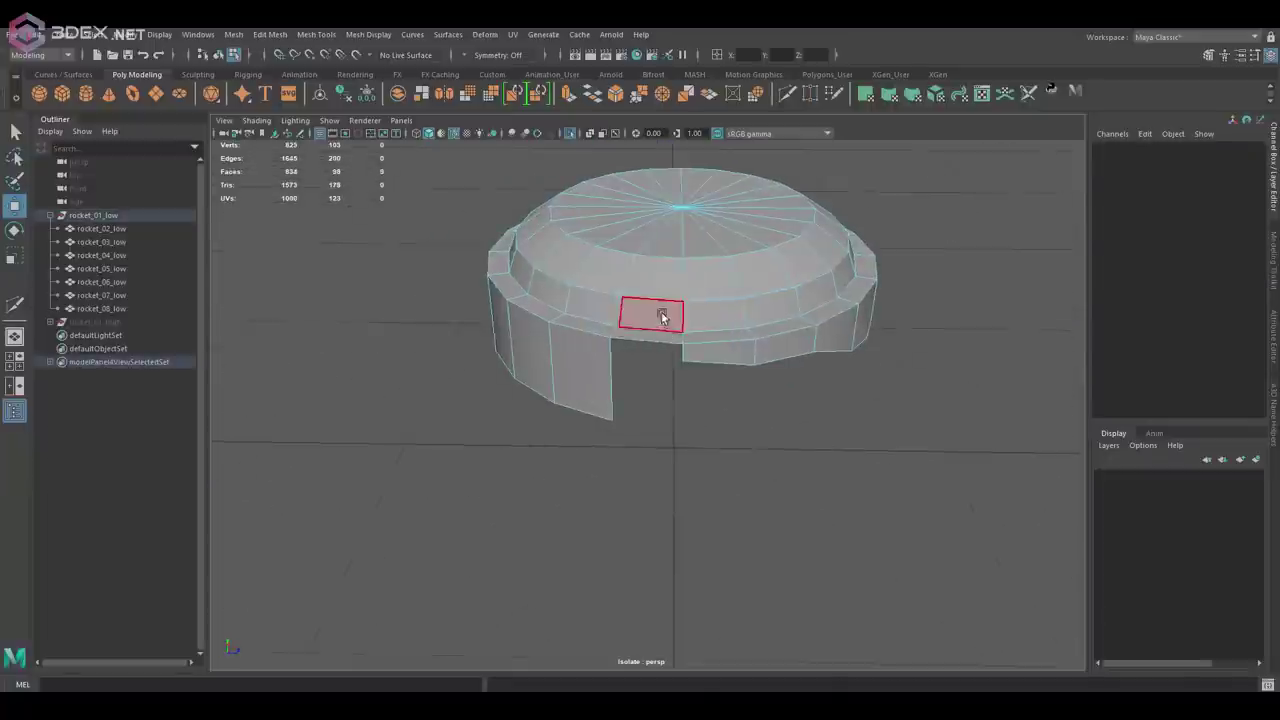
key("Delete")
key("ctrl+1")
Combine the dome and body into one mesh, then select the rocket_07_low hull
left_click_drag(803, 257, 695, 307, "alt")
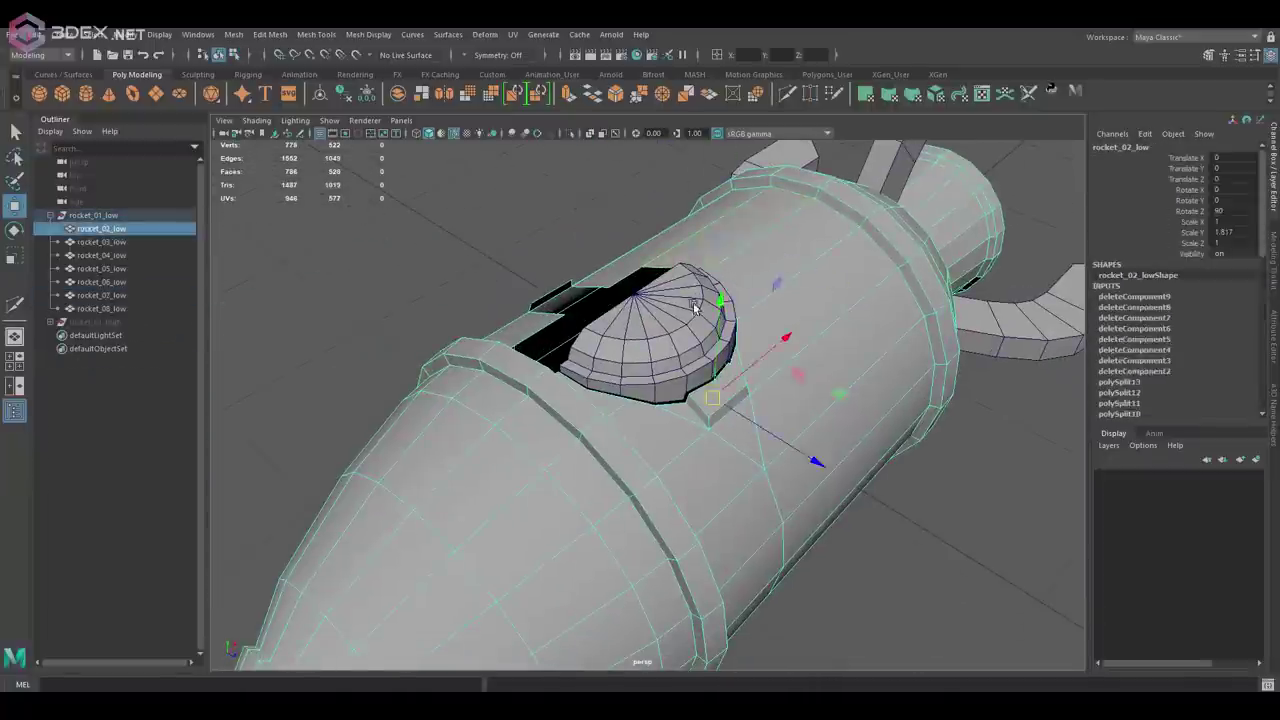
left_click(625, 338)
mouse_move(594, 257)
left_mouse_down("alt")
mouse_move(694, 323)
mouse_move(655, 307)
left_mouse_up("alt")
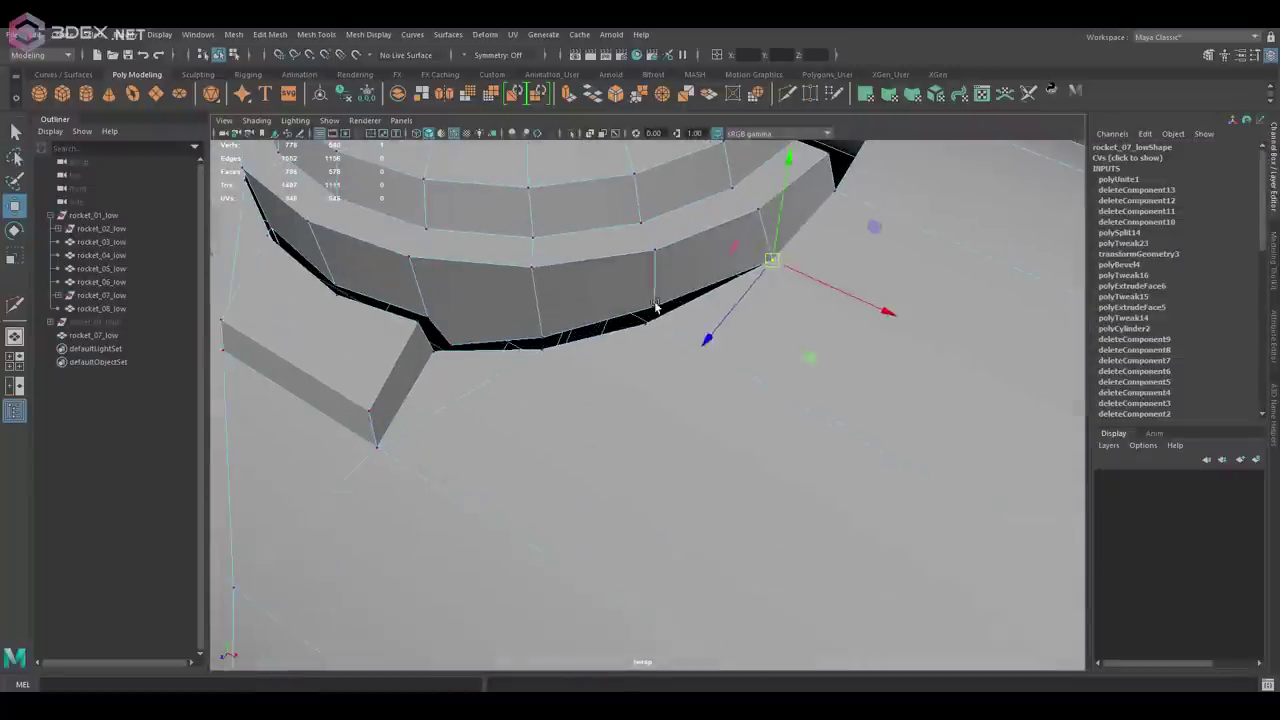
left_click_drag(495, 289, 645, 285, "alt")
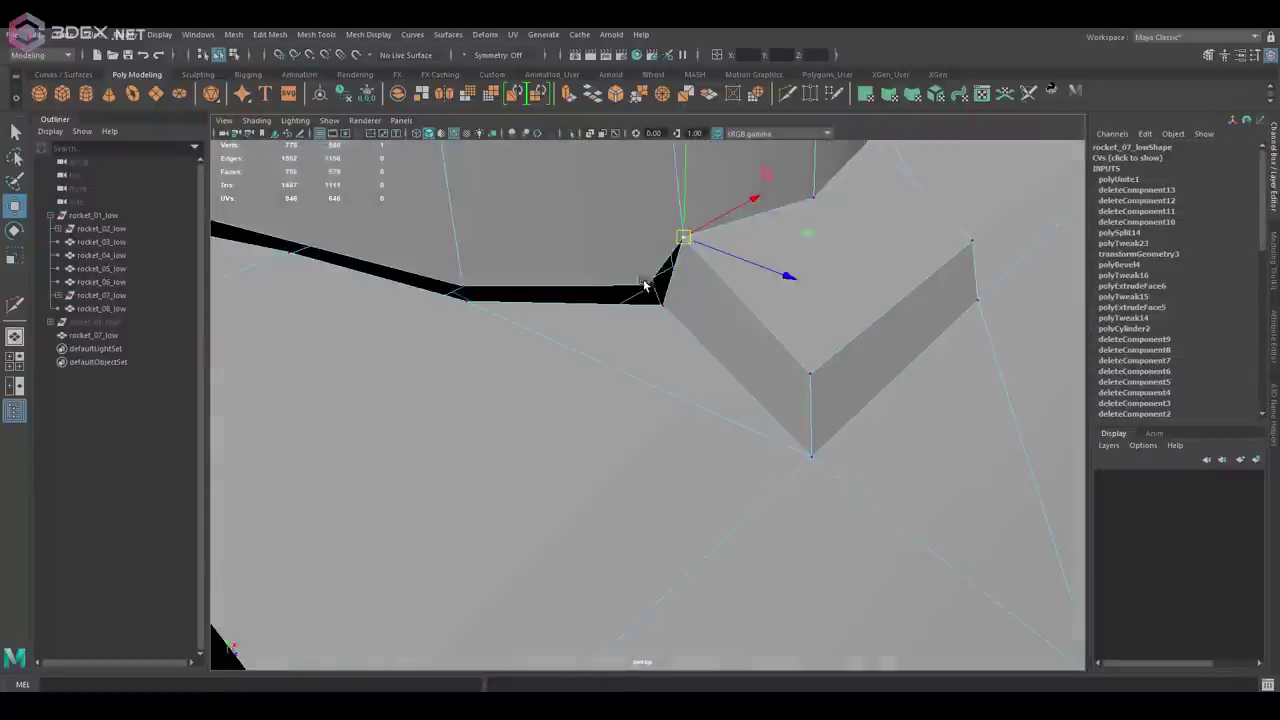
scroll(663, 310, "down", 3)
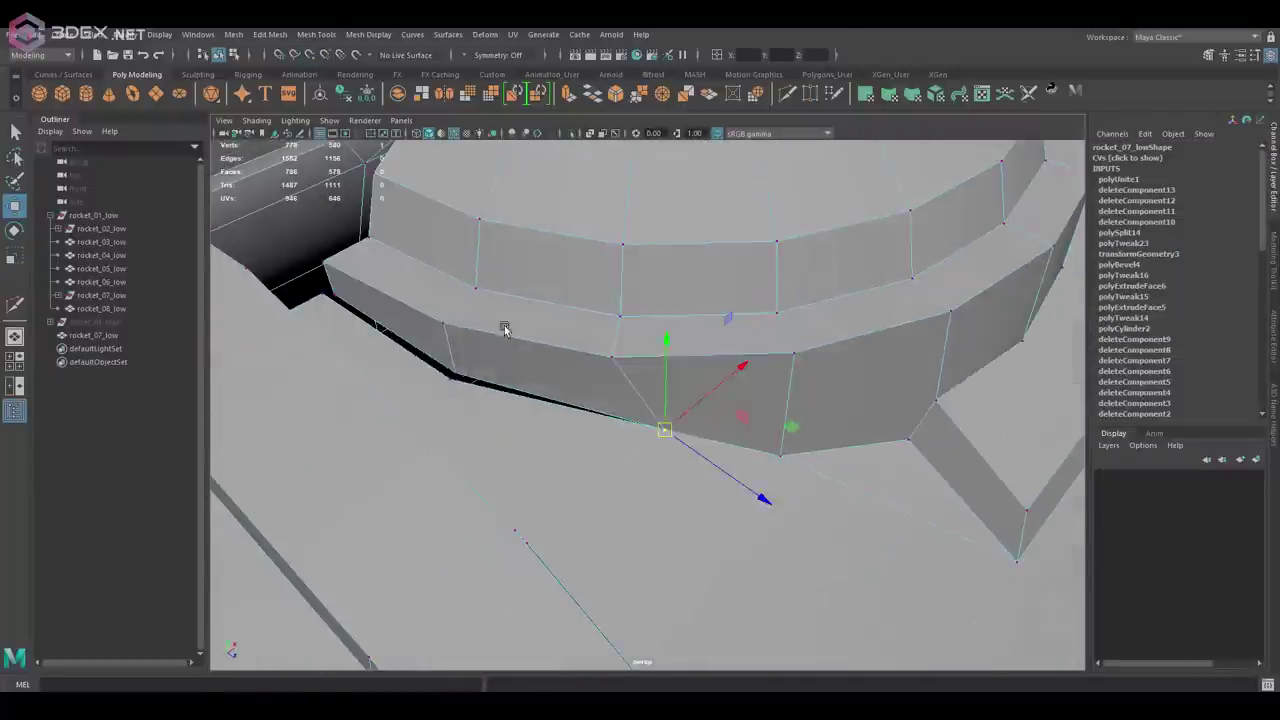
mouse_move(531, 314)
left_mouse_down("alt")
mouse_move(748, 334)
mouse_move(465, 222)
left_mouse_up("alt")
left_click_drag(830, 263, 698, 300, "alt")
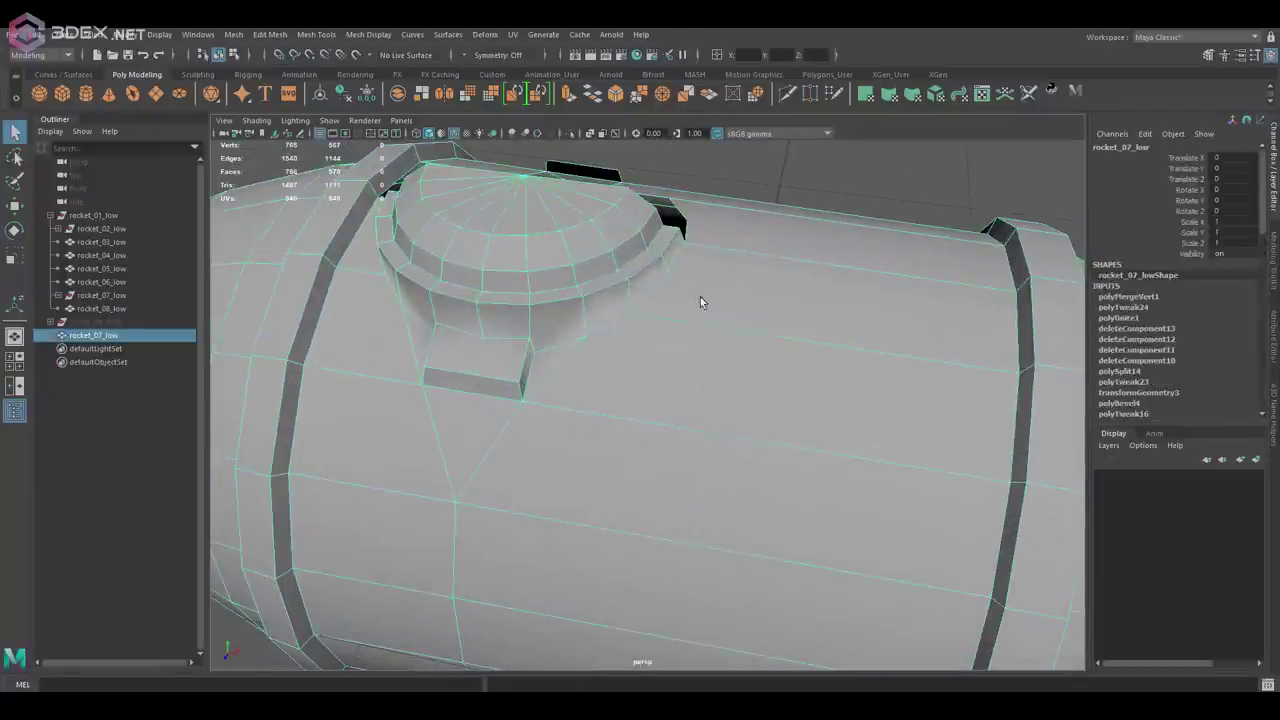
mouse_move(1088, 400)
left_mouse_down("alt")
mouse_move(734, 369)
mouse_move(563, 305)
mouse_move(578, 312)
left_mouse_up("alt")
mouse_move(555, 357)
left_mouse_down("alt")
mouse_move(537, 297)
mouse_move(491, 309)
mouse_move(729, 294)
mouse_move(741, 265)
mouse_move(437, 277)
mouse_move(657, 300)
mouse_move(700, 334)
left_mouse_up("alt")
left_click(741, 265)
left_click_drag(834, 465, 347, 318)
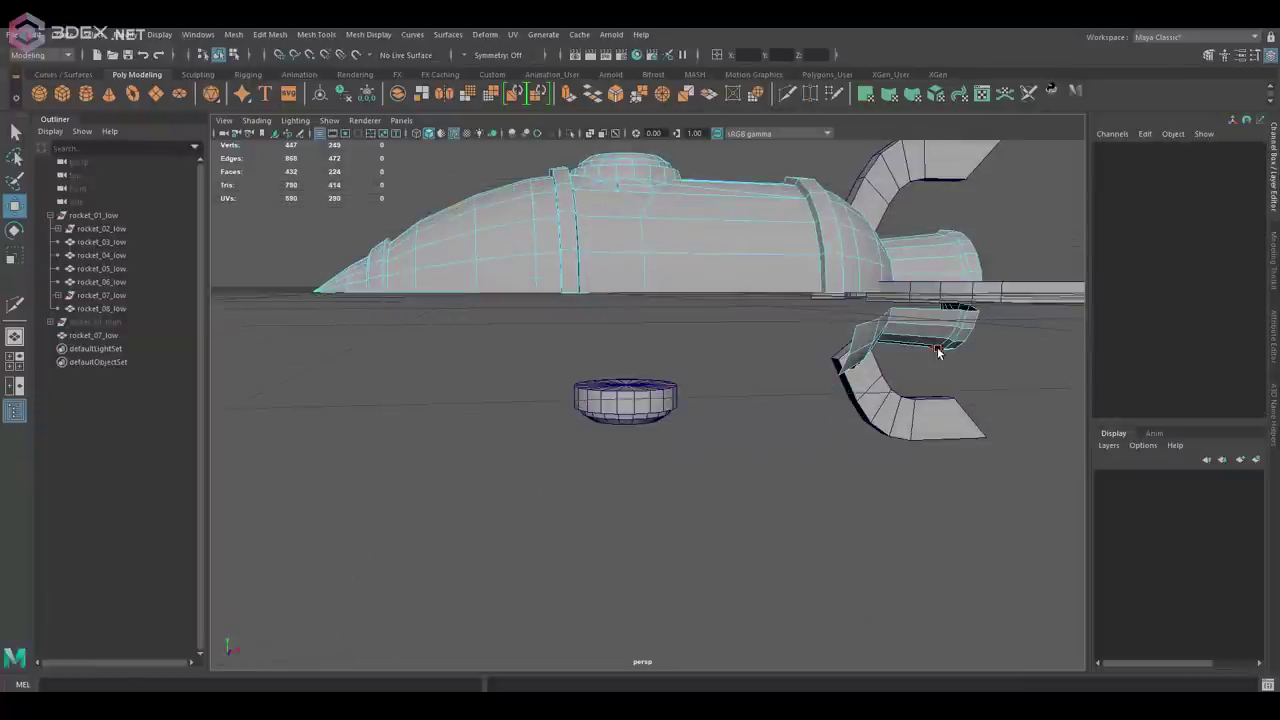
left_click(717, 293)
mouse_move(717, 293)
left_mouse_down("alt")
mouse_move(906, 280)
mouse_move(820, 277)
mouse_move(714, 366)
left_mouse_up("alt")
Open Mesh Cleanup settings for faces over four sides, then combine all rocket parts into one mesh
left_click(820, 277)
left_click(714, 366)
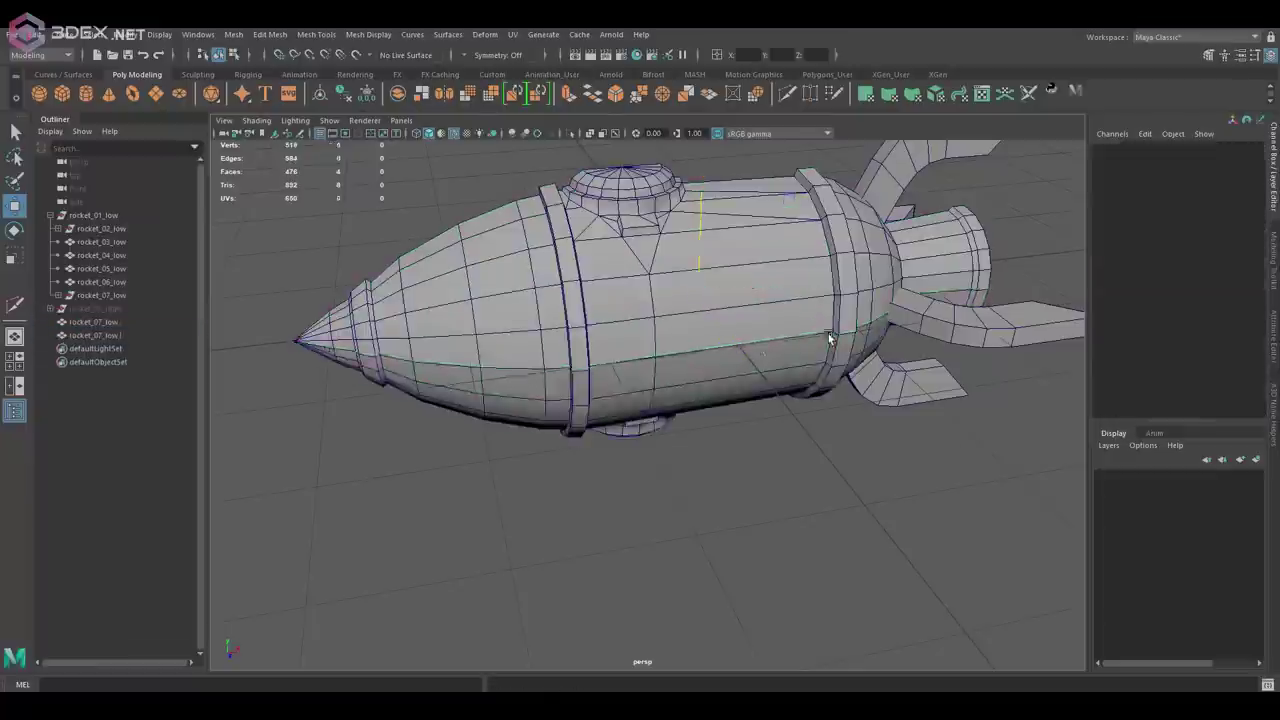
right_click(829, 339)
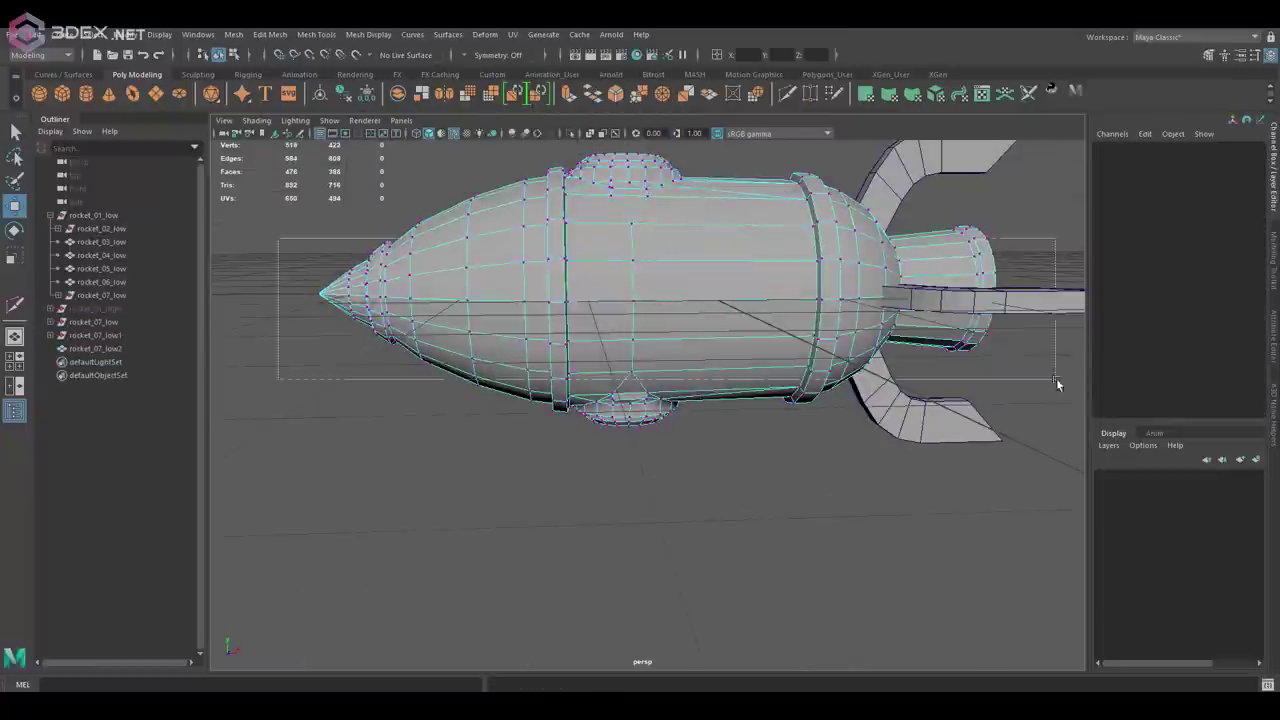
mouse_move(829, 339)
left_mouse_down("alt")
mouse_move(793, 293)
mouse_move(654, 303)
left_mouse_up("alt")
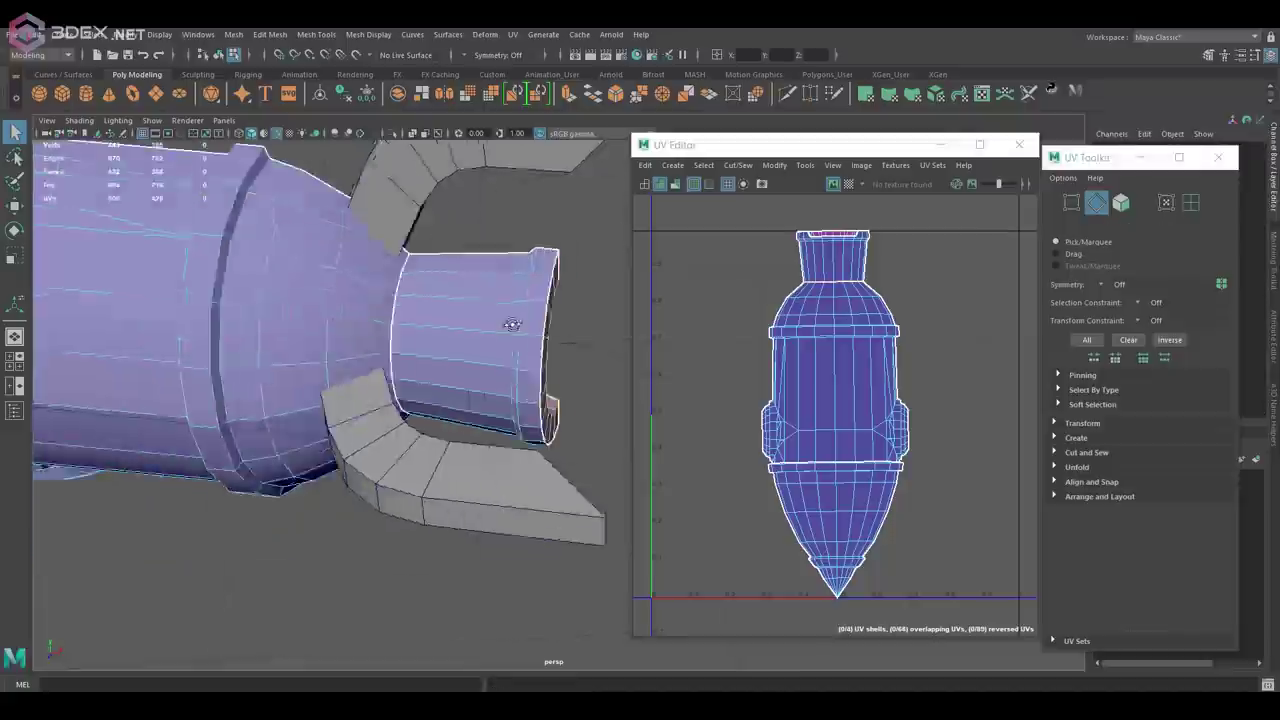
Cut UV seams beside and along the hatch cap's tab
mouse_move(300, 330)
left_mouse_down("alt")
mouse_move(412, 324)
mouse_move(571, 286)
mouse_move(423, 309)
mouse_move(449, 309)
left_mouse_up("alt")
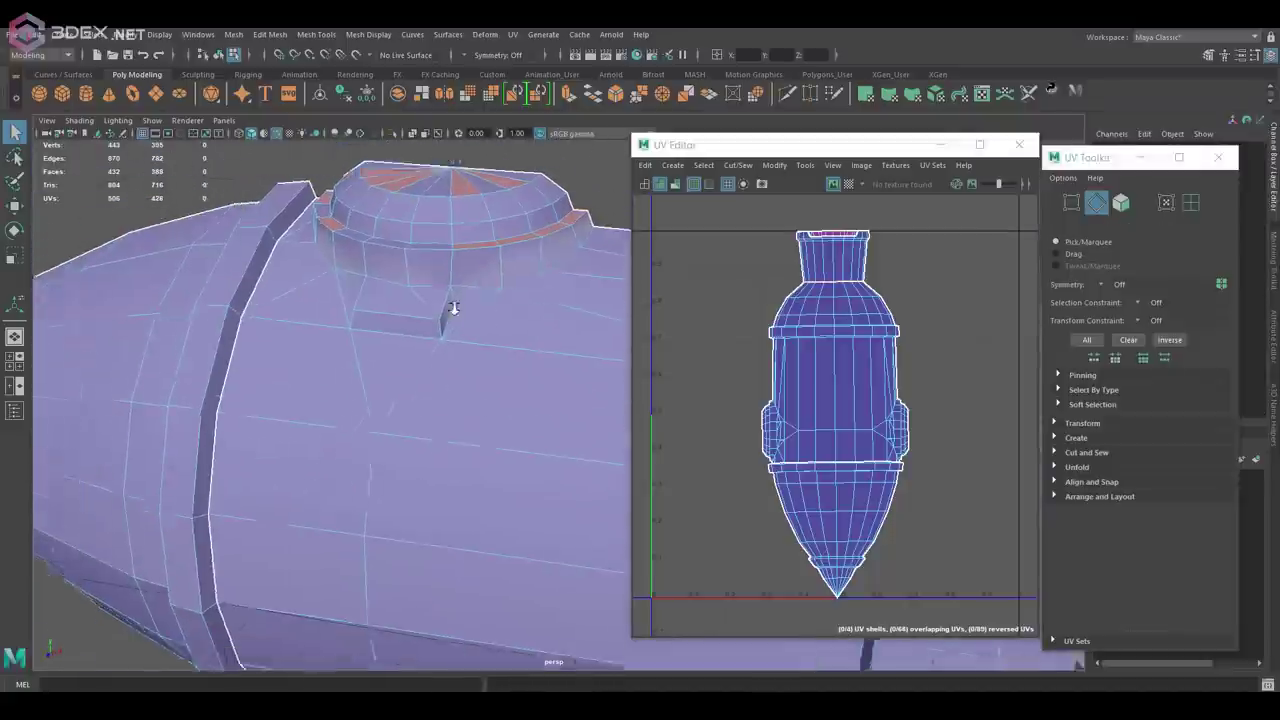
right_click_drag(449, 309, 500, 360, "alt")
mouse_move(500, 360)
left_mouse_down("alt")
mouse_move(414, 323)
mouse_move(466, 337)
mouse_move(433, 342)
mouse_move(443, 323)
mouse_move(473, 340)
left_mouse_up("alt")
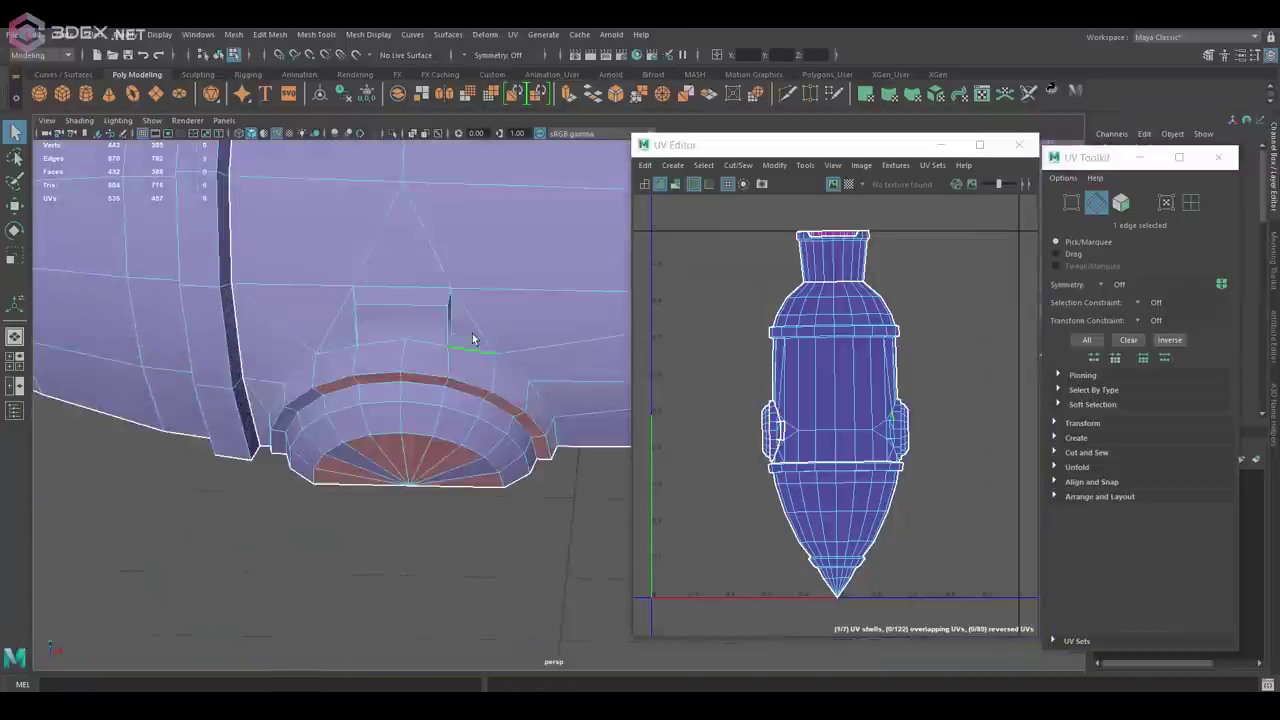
mouse_move(529, 437)
left_mouse_down("alt")
mouse_move(383, 509)
mouse_move(440, 350)
mouse_move(480, 383)
mouse_move(417, 312)
mouse_move(500, 350)
left_mouse_up("alt")
Select all of the rocket's UV shells
scroll(840, 400, "down", 2)
left_click_drag(737, 237, 969, 586)
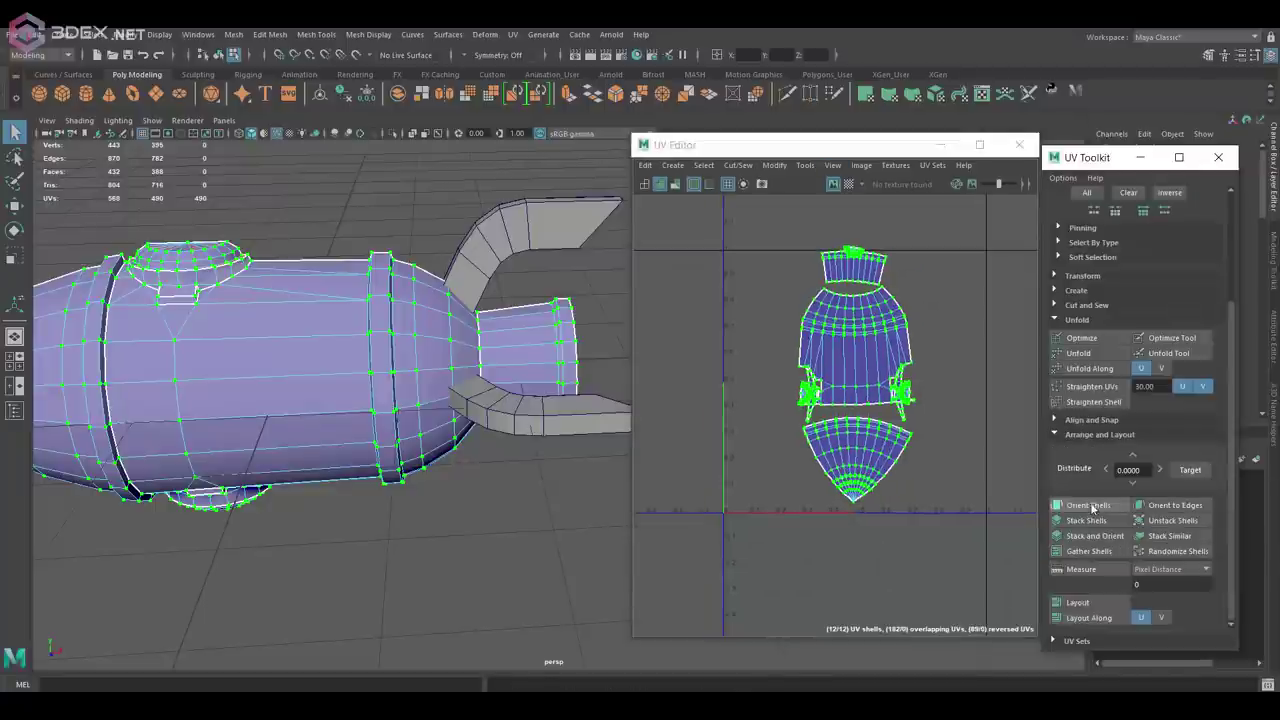
left_click_drag(357, 386, 420, 360, "alt")
Unfold the selected shells, then cut the fin's seam edges and straighten it into one UV strip
left_click(1155, 540)
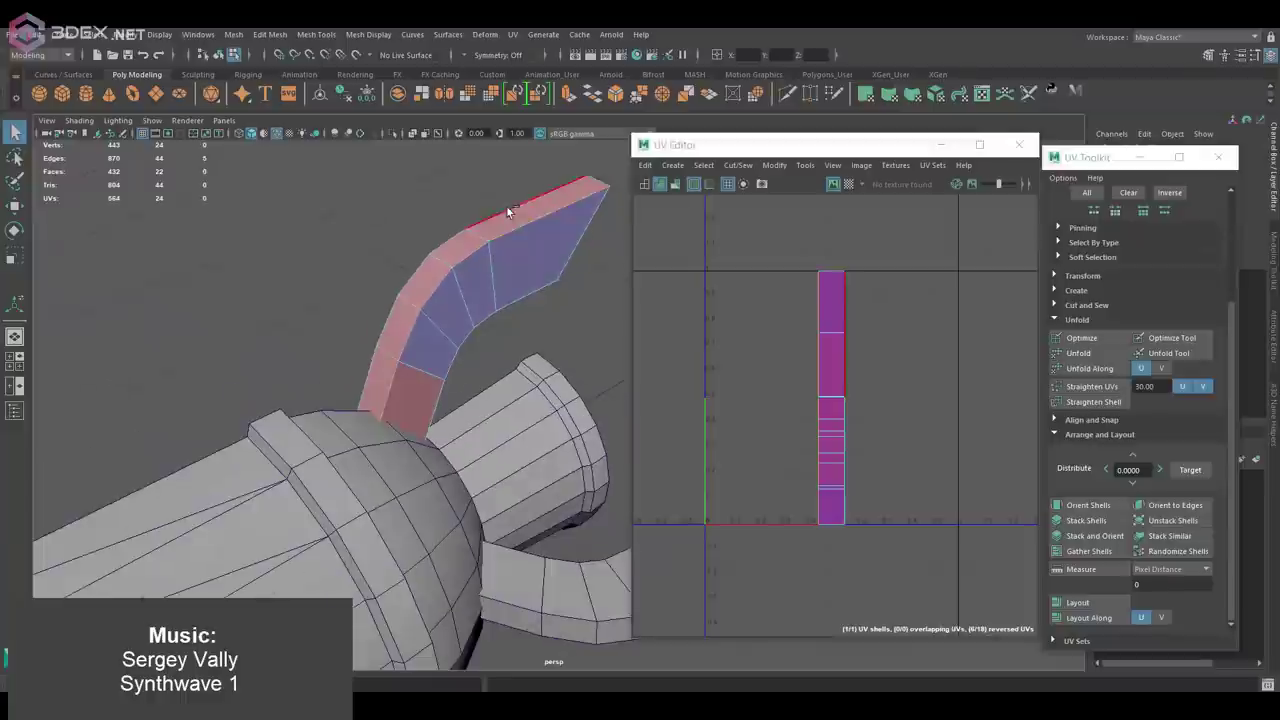
mouse_move(506, 205)
left_mouse_down("alt")
mouse_move(543, 308)
mouse_move(481, 321)
mouse_move(255, 215)
left_mouse_up("alt")
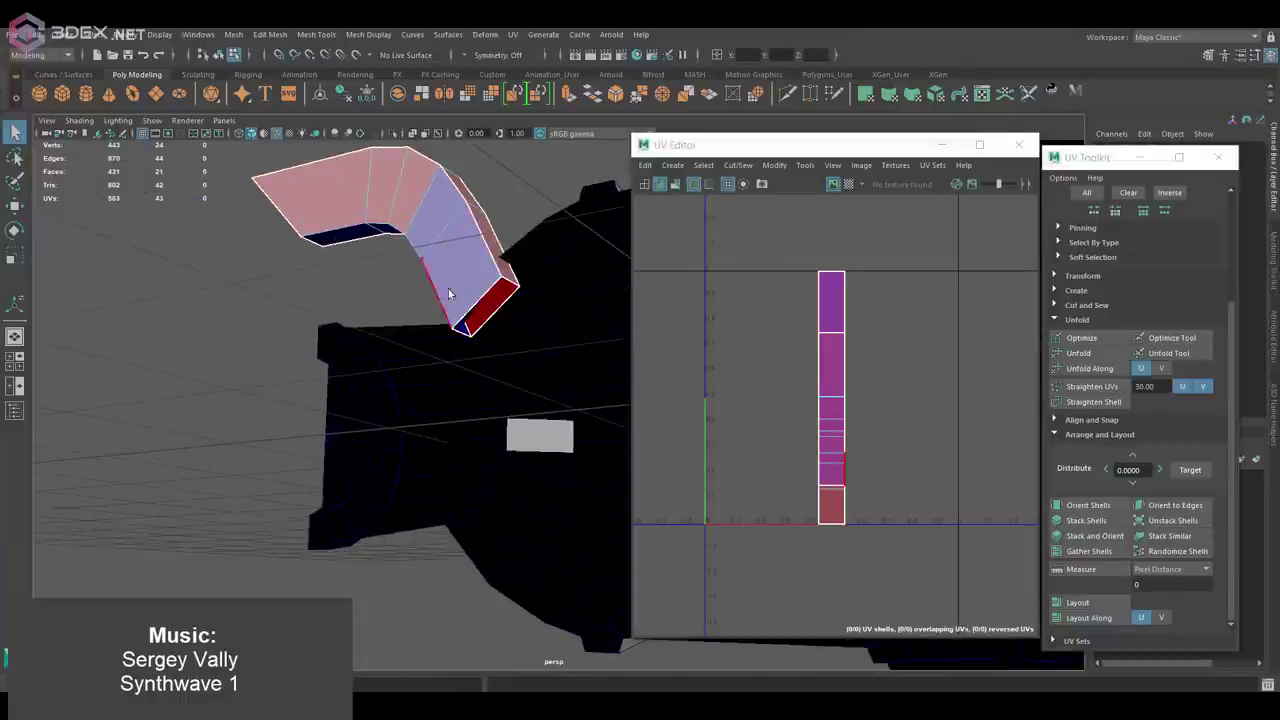
mouse_move(448, 289)
left_mouse_down("alt")
mouse_move(466, 363)
mouse_move(600, 370)
left_mouse_up("alt")
key("ctrl+F12")
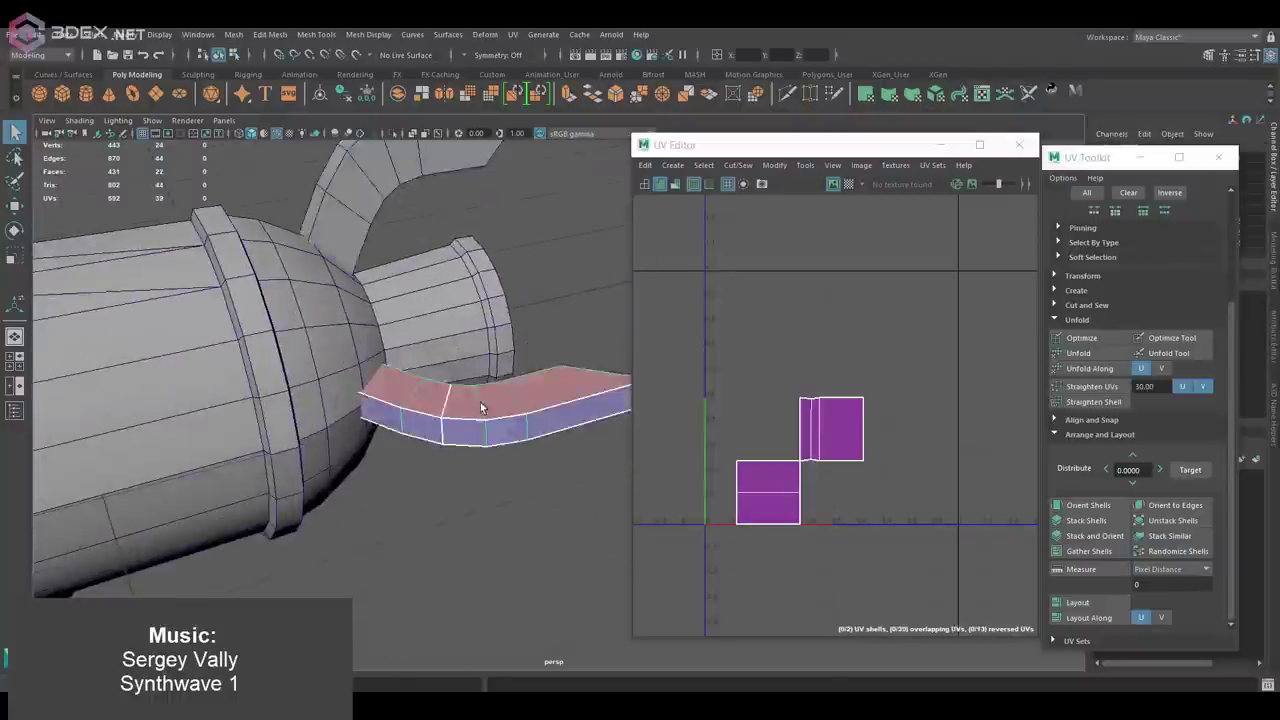
left_click(873, 96)
left_click_drag(540, 276, 713, 300, "alt")
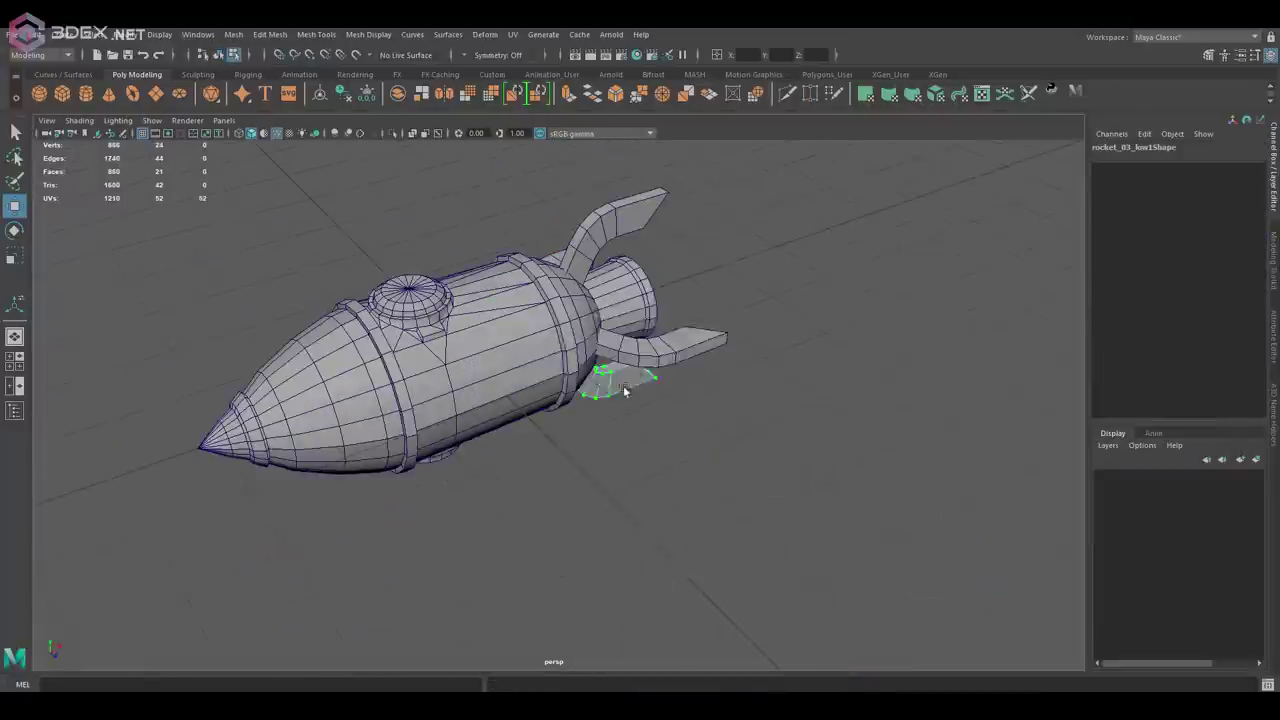
Combine the selected low-poly rocket parts into a single mesh
left_click(466, 370)
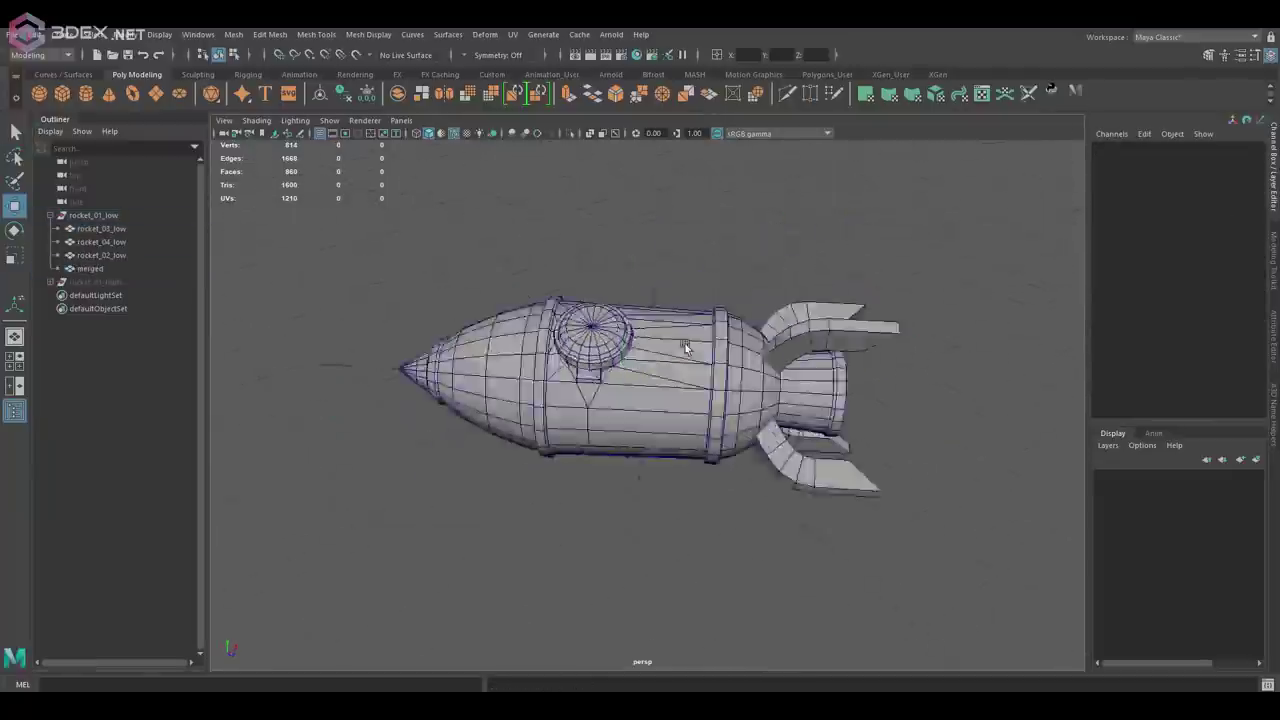
mouse_move(686, 347)
left_mouse_down("alt")
mouse_move(669, 360)
mouse_move(644, 313)
left_mouse_up("alt")
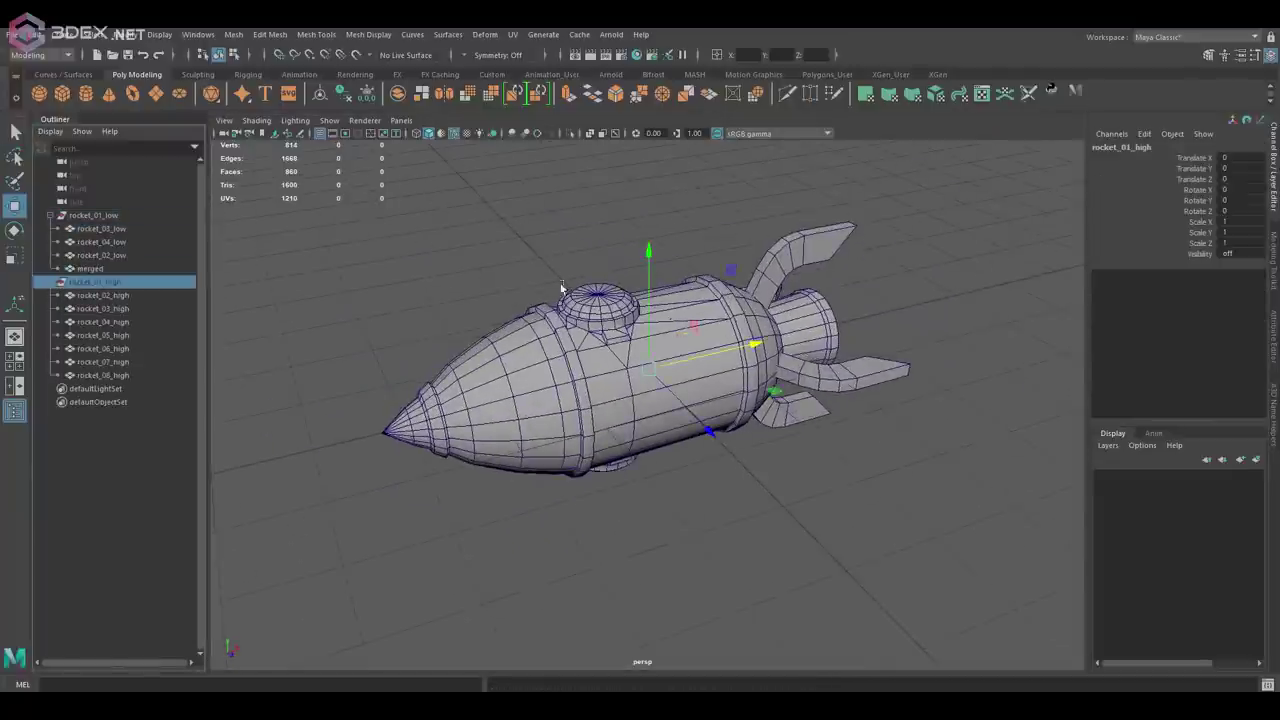
scroll(561, 288, "up", 5)
scroll(561, 288, "down", 3)
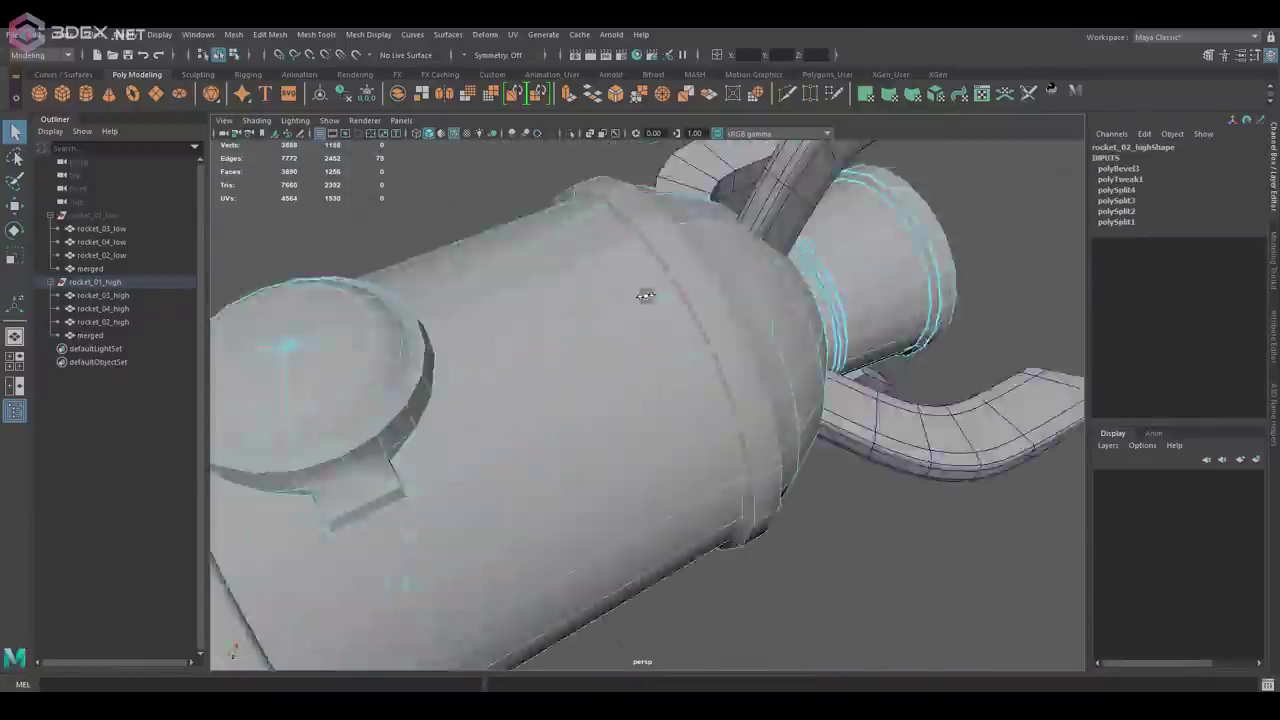
Bevel edge loops around the rocket body and near the nose with two segments
key("3")
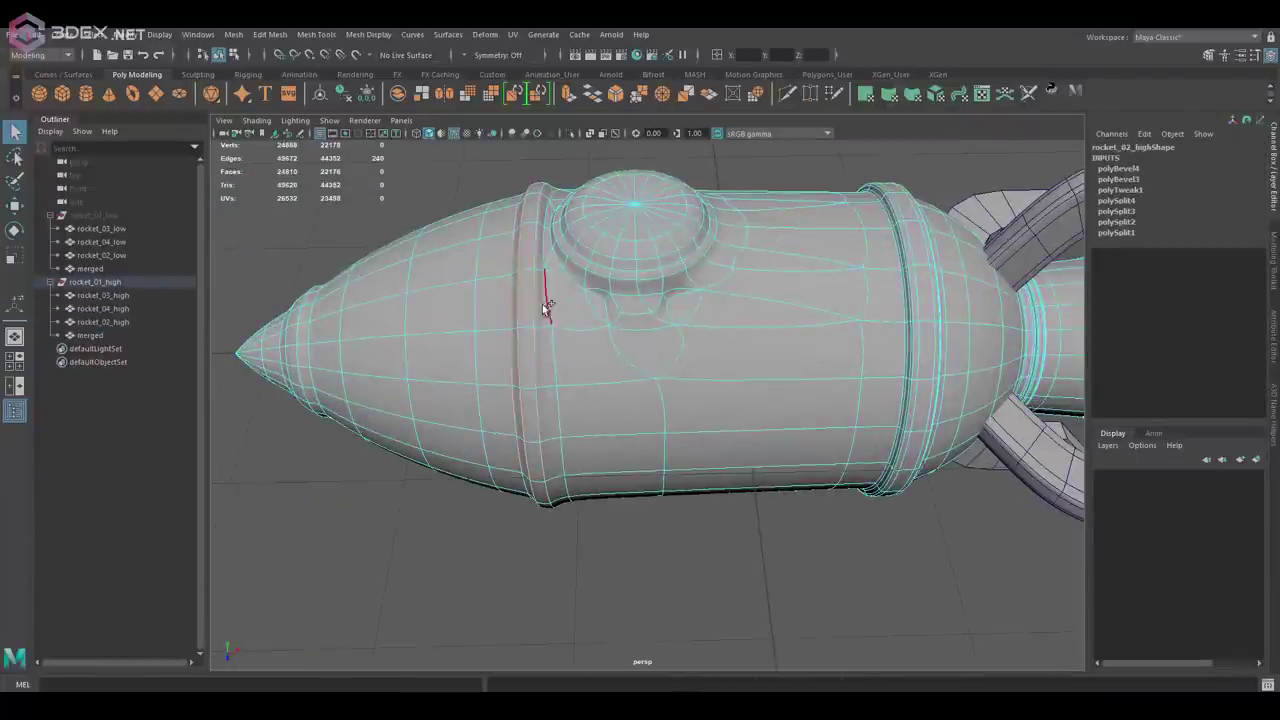
left_click_drag(543, 286, 560, 300, "alt")
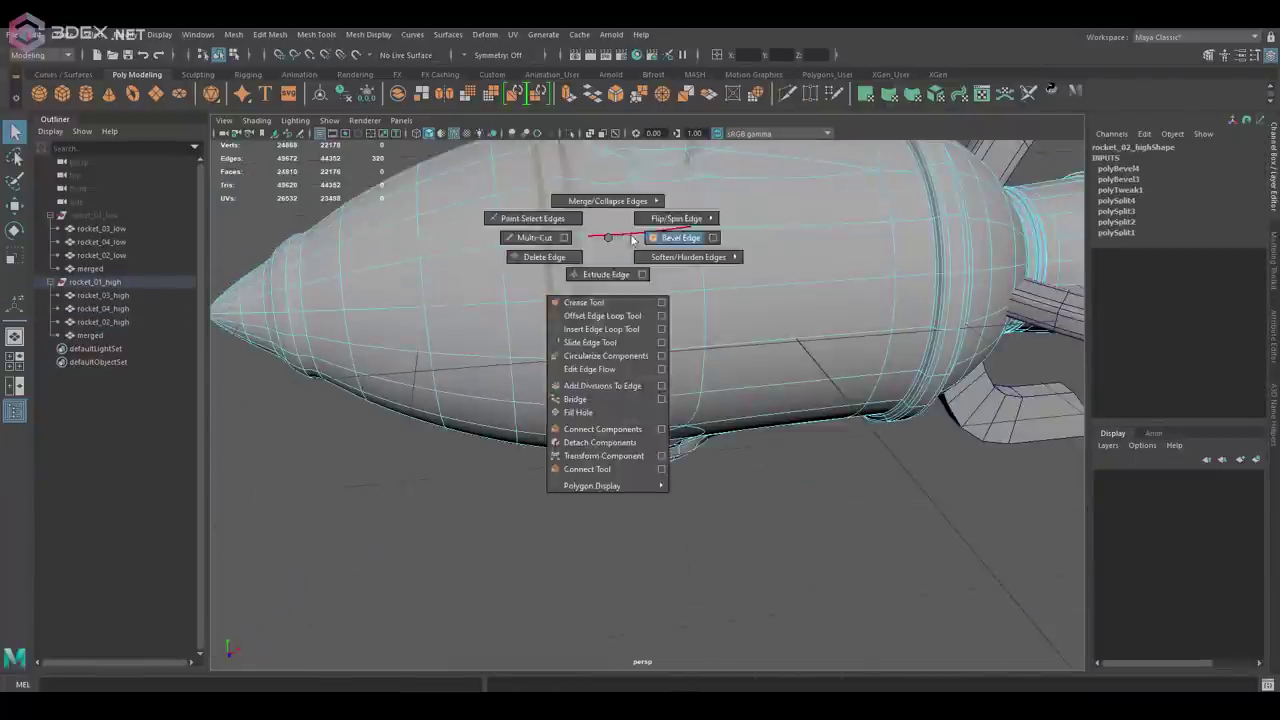
right_click_drag(600, 271, 640, 330, "shift")
double_click(1012, 472)
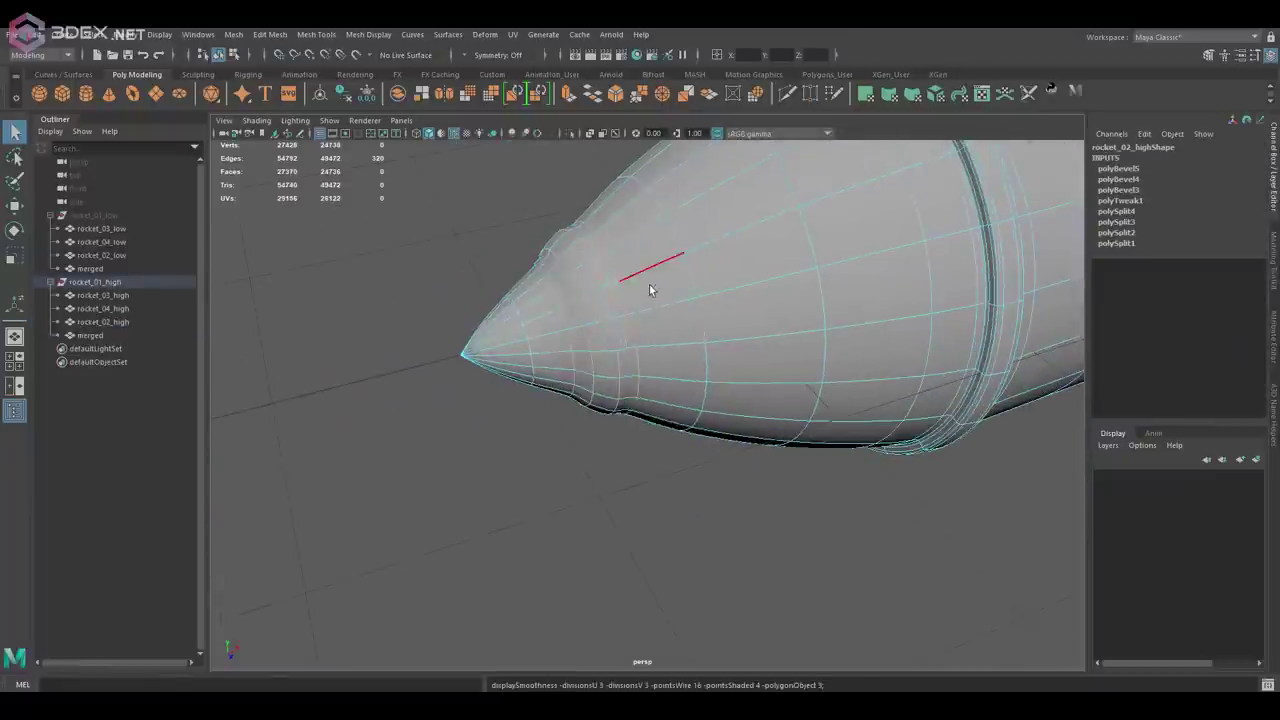
key("ctrl+b")
double_click(1012, 471)
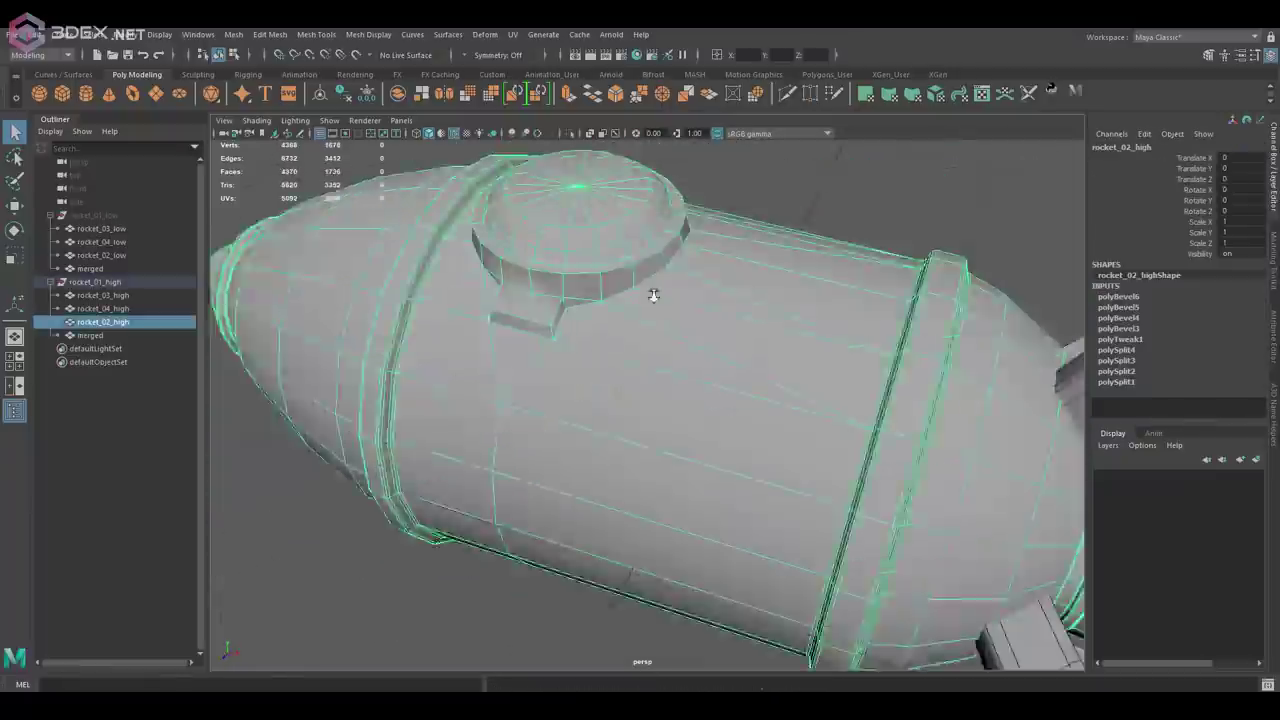
key("3")
scroll(770, 332, "down", 3)
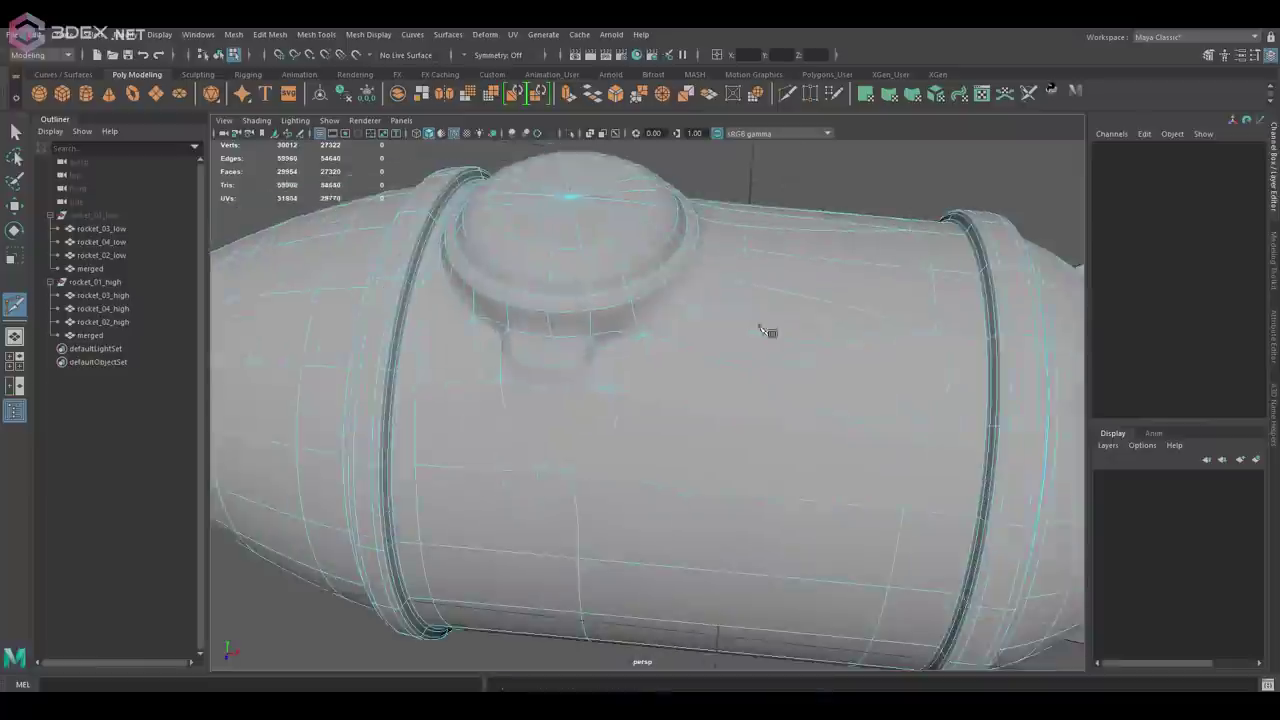
left_click_drag(763, 334, 720, 334, "alt")
key("w")
key("1")
Bevel the edges of the notch under the dome with two segments
left_click(656, 253)
scroll(637, 325, "up", 2)
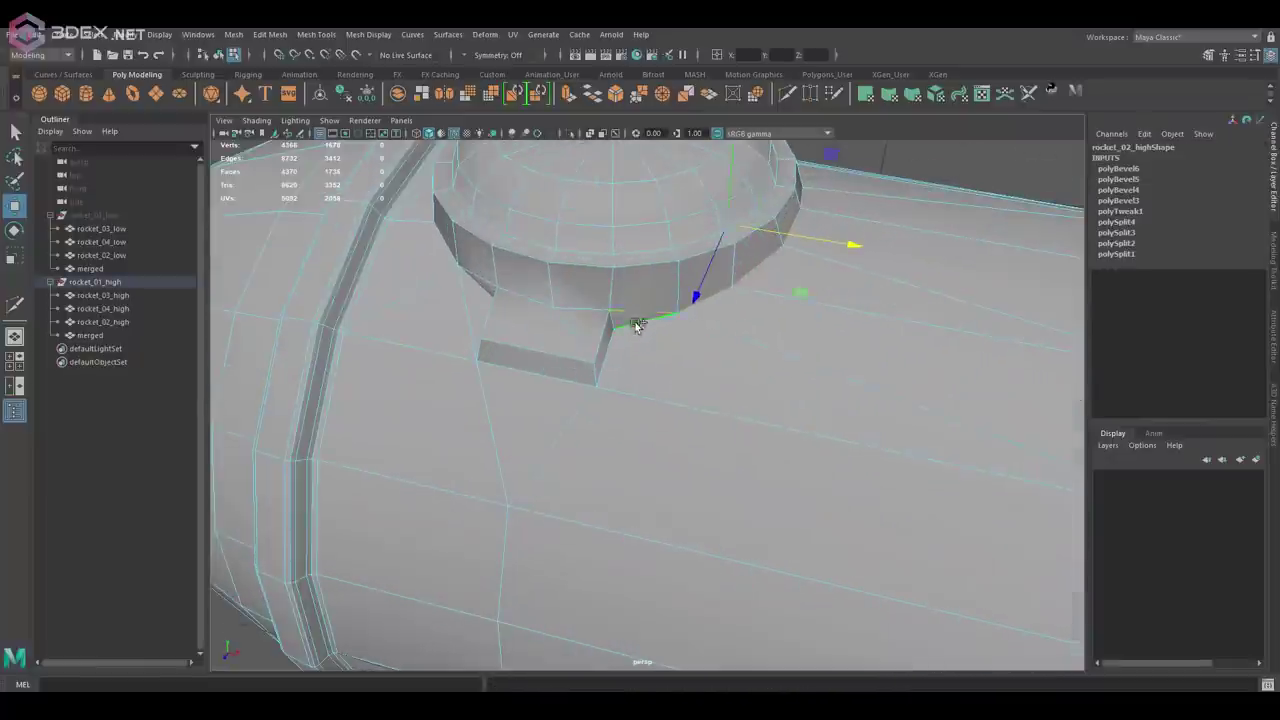
left_click_drag(593, 340, 791, 323, "alt")
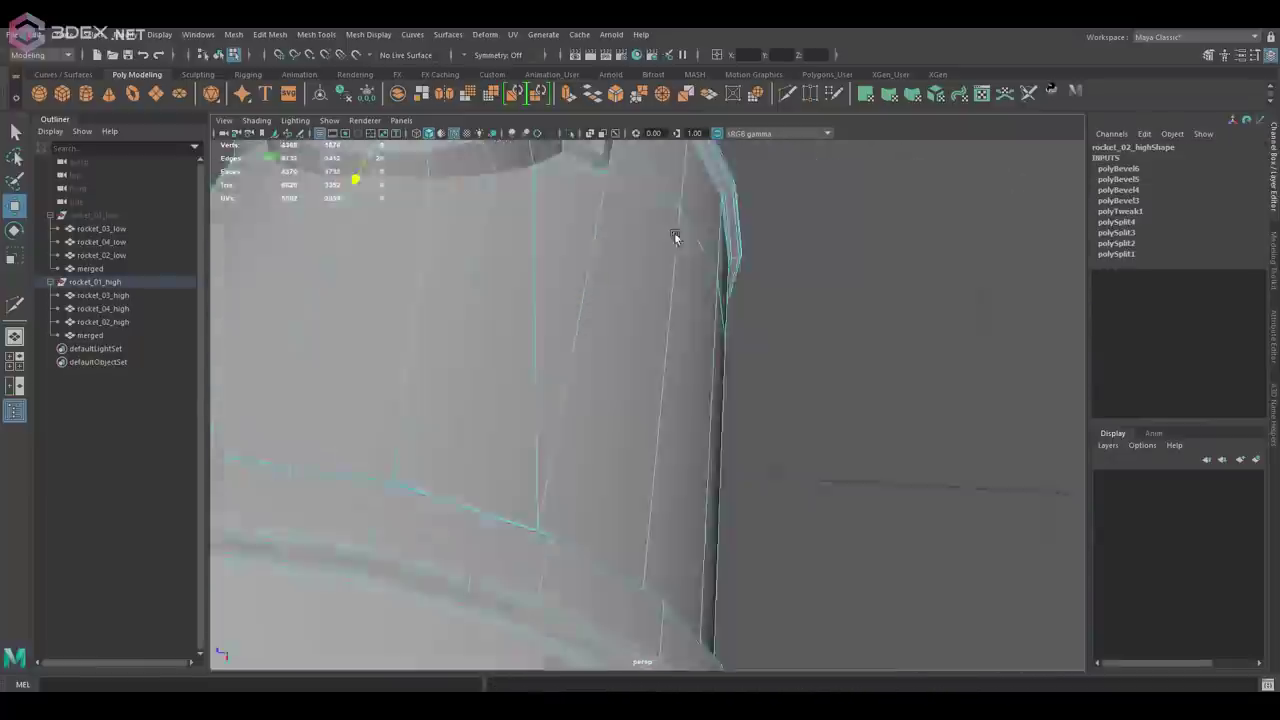
left_click_drag(694, 251, 779, 292, "alt")
scroll(700, 320, "down", 3)
mouse_move(608, 351)
left_mouse_down("alt")
mouse_move(706, 306)
mouse_move(697, 414)
left_mouse_up("alt")
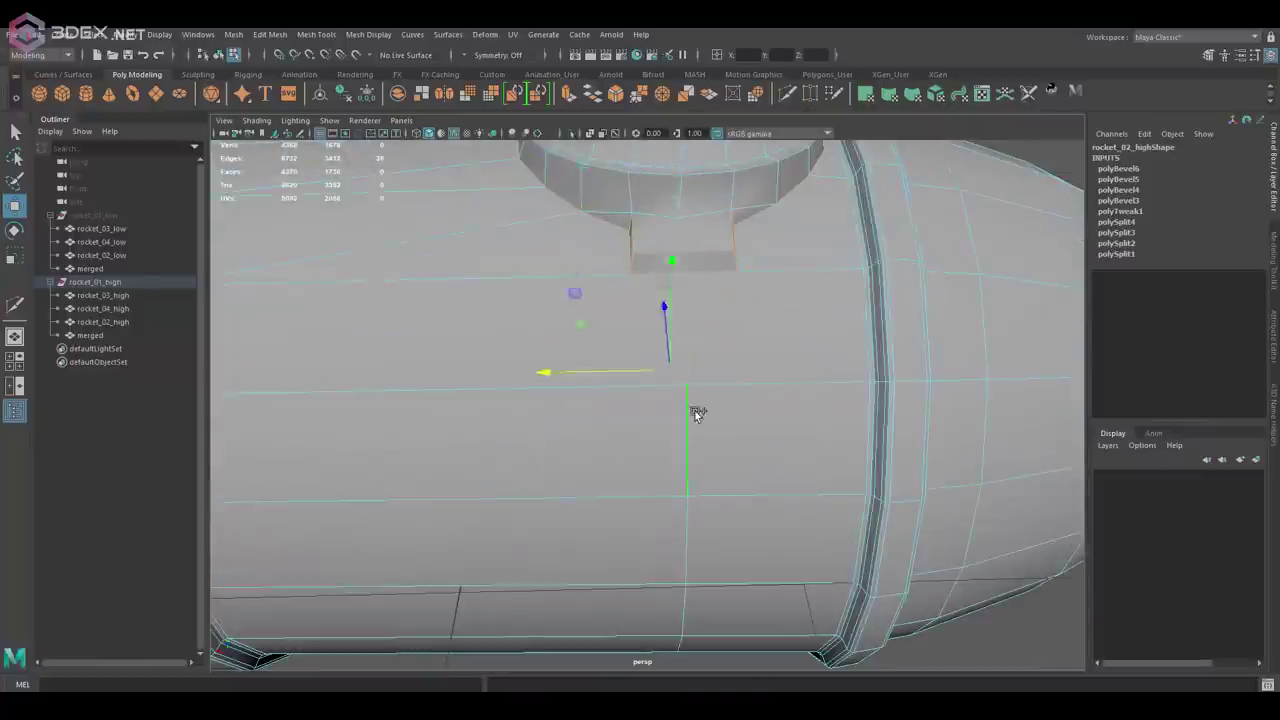
middle_click_drag(697, 414, 545, 430, "alt")
mouse_move(545, 430)
left_mouse_down("alt")
mouse_move(808, 294)
mouse_move(1053, 467)
left_mouse_up("alt")
key("ctrl+b")
type("2")
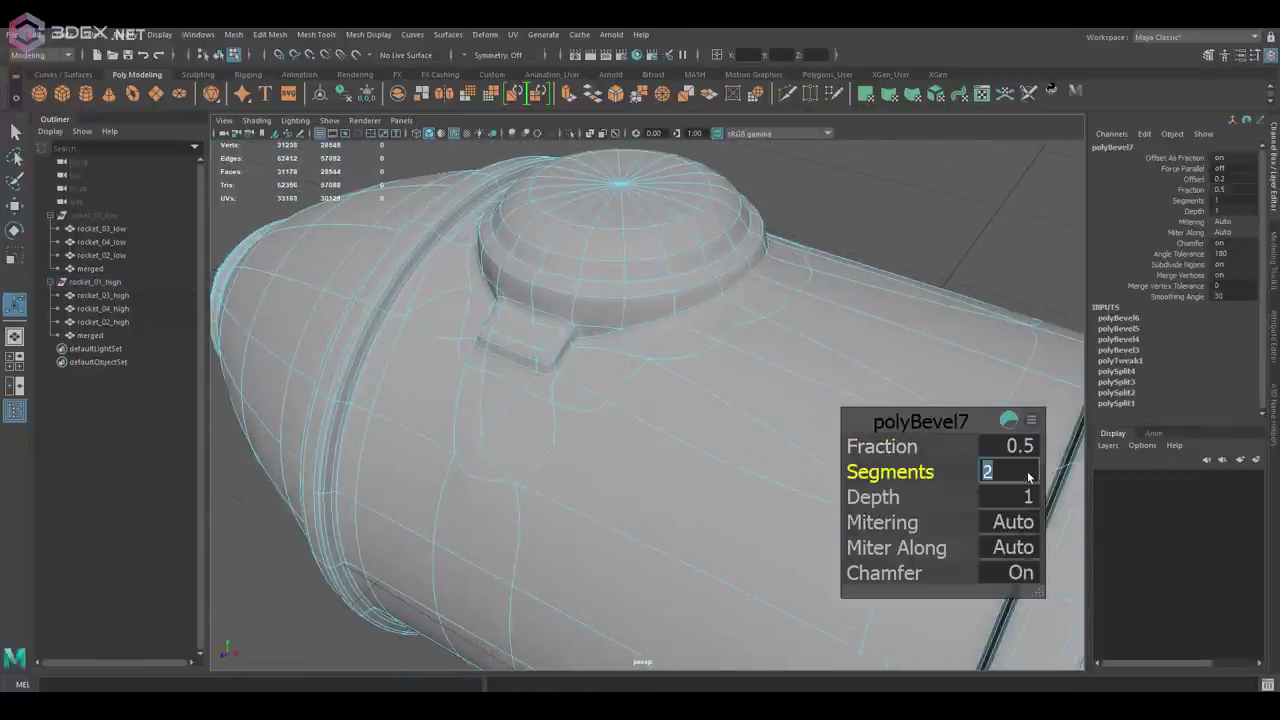
Confirm the two-segment notch bevel, inspect it, then undo it
key("Return")
left_click_drag(830, 390, 769, 359, "alt")
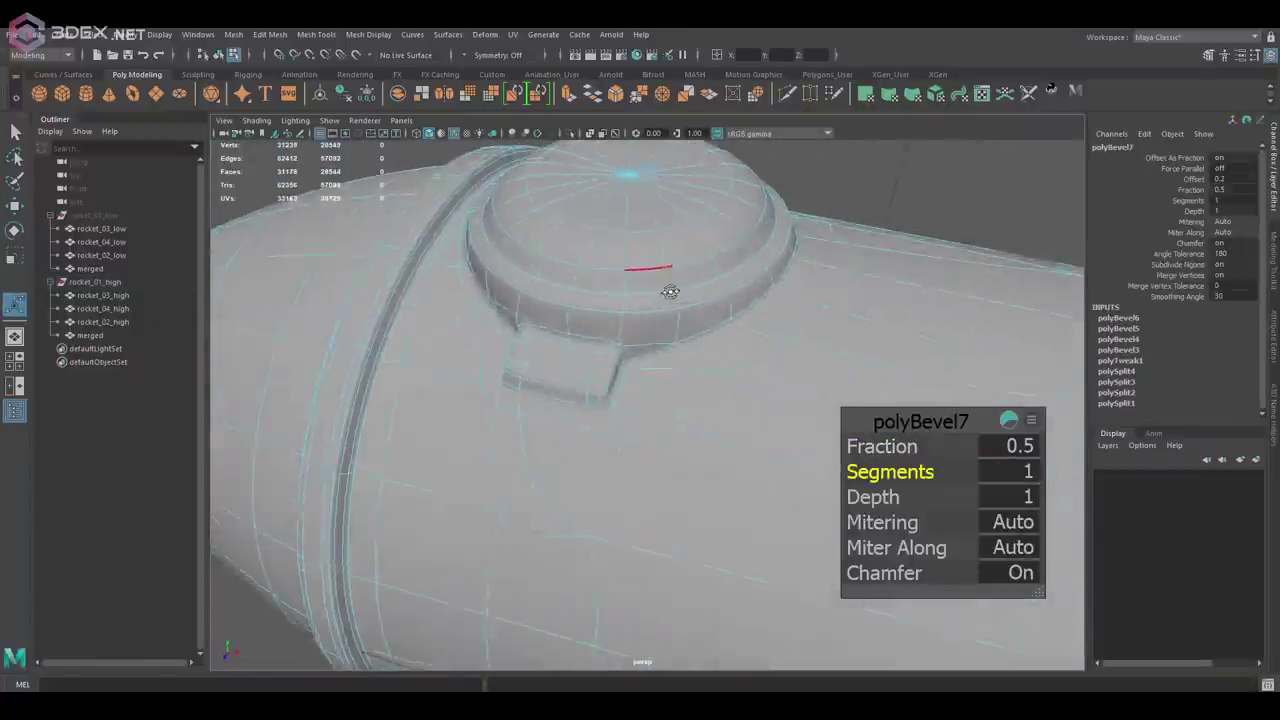
mouse_move(670, 291)
left_mouse_down("alt")
mouse_move(709, 329)
mouse_move(651, 440)
mouse_move(652, 352)
mouse_move(719, 384)
left_mouse_up("alt")
key("ctrl+z")
Bevel the edge around the dome base with two segments
scroll(652, 352, "up", 3)
mouse_move(565, 395)
left_mouse_down("alt")
mouse_move(717, 429)
mouse_move(566, 380)
mouse_move(549, 349)
mouse_move(684, 418)
left_mouse_up("alt")
scroll(684, 418, "down", 3)
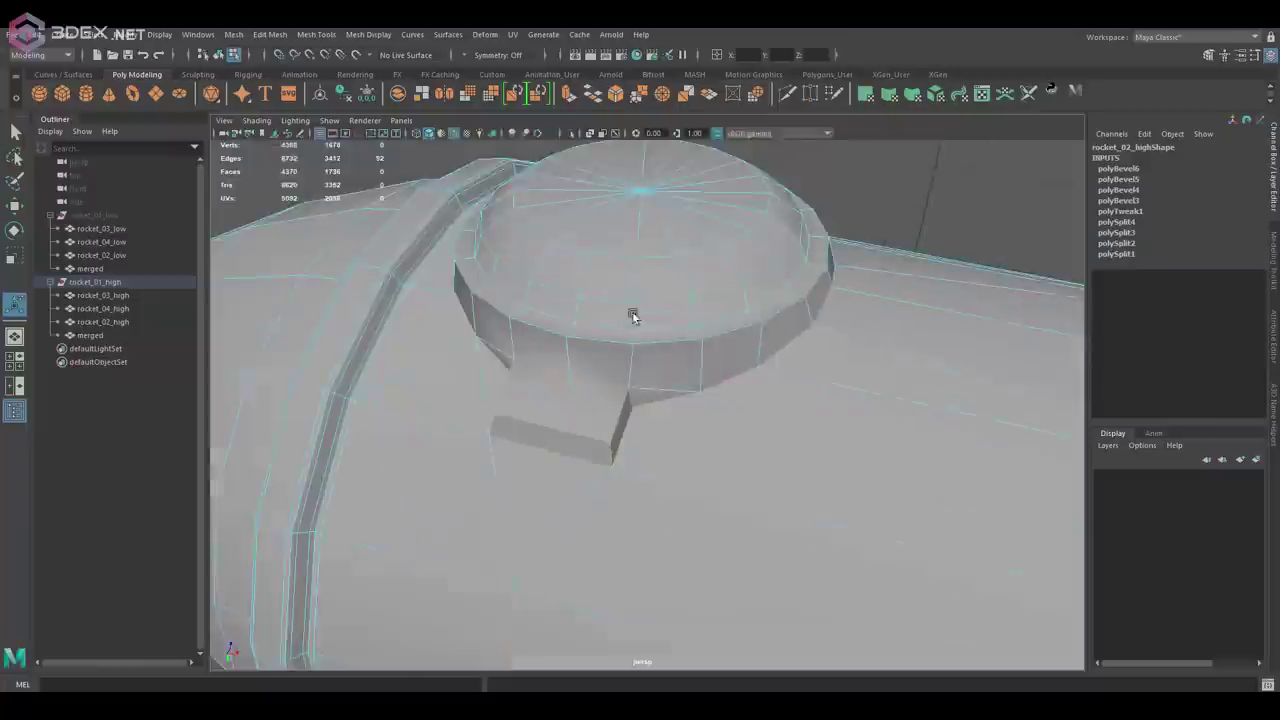
left_click_drag(631, 314, 771, 257, "alt")
right_click_drag(771, 257, 851, 251, "shift")
mouse_move(851, 251)
left_mouse_down("alt")
mouse_move(749, 418)
mouse_move(723, 337)
mouse_move(694, 306)
mouse_move(667, 342)
left_mouse_up("alt")
key("q")
right_click_drag(631, 298, 668, 297, "shift")
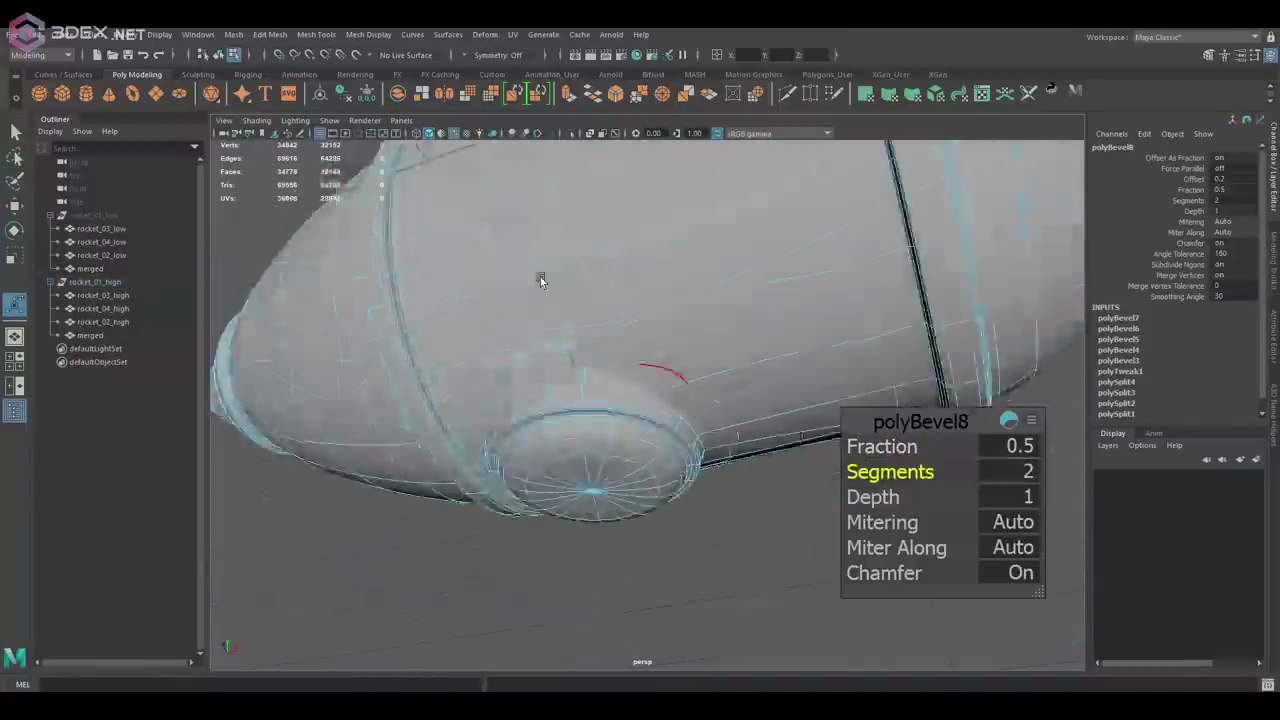
Deselect the rocket and pick a vertex on the body panel near the notch
mouse_move(537, 277)
left_mouse_down("alt")
mouse_move(432, 368)
mouse_move(486, 362)
left_mouse_up("alt")
left_click(432, 368)
scroll(486, 362, "up", 5)
left_click(754, 314)
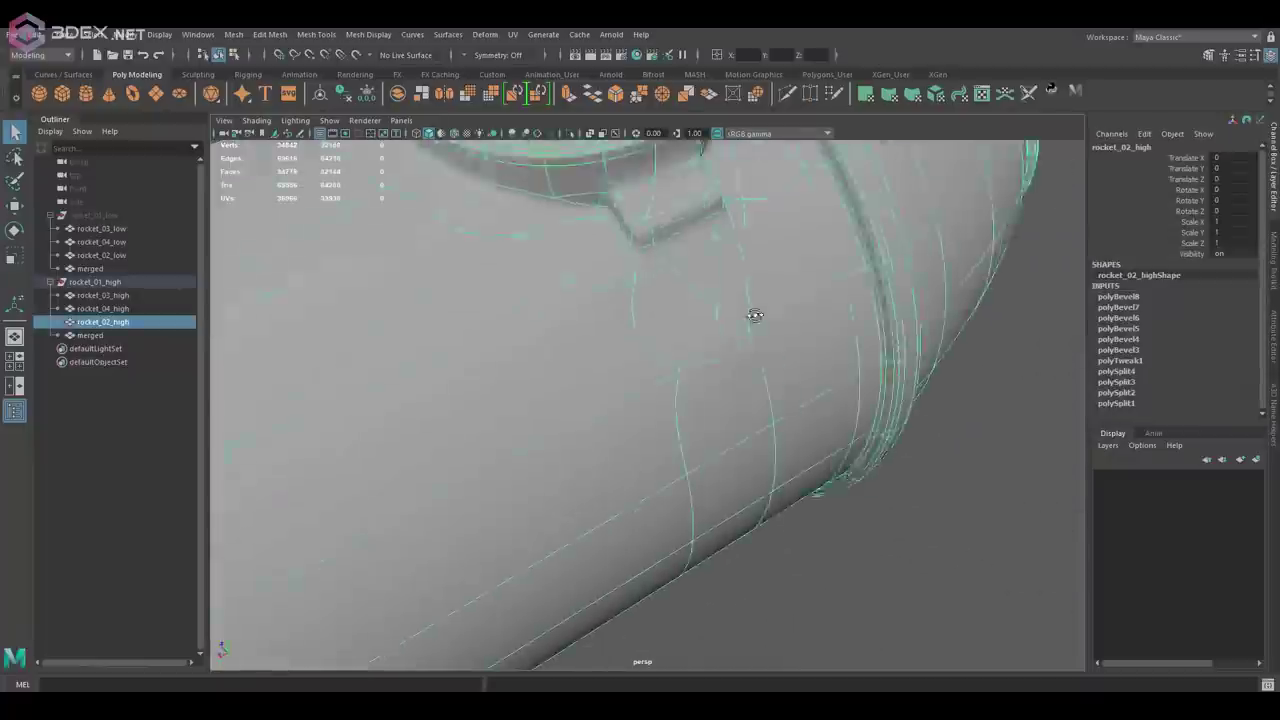
left_click_drag(754, 314, 694, 371, "alt")
right_click_drag(694, 371, 727, 340, "shift")
left_click_drag(721, 401, 805, 334, "alt")
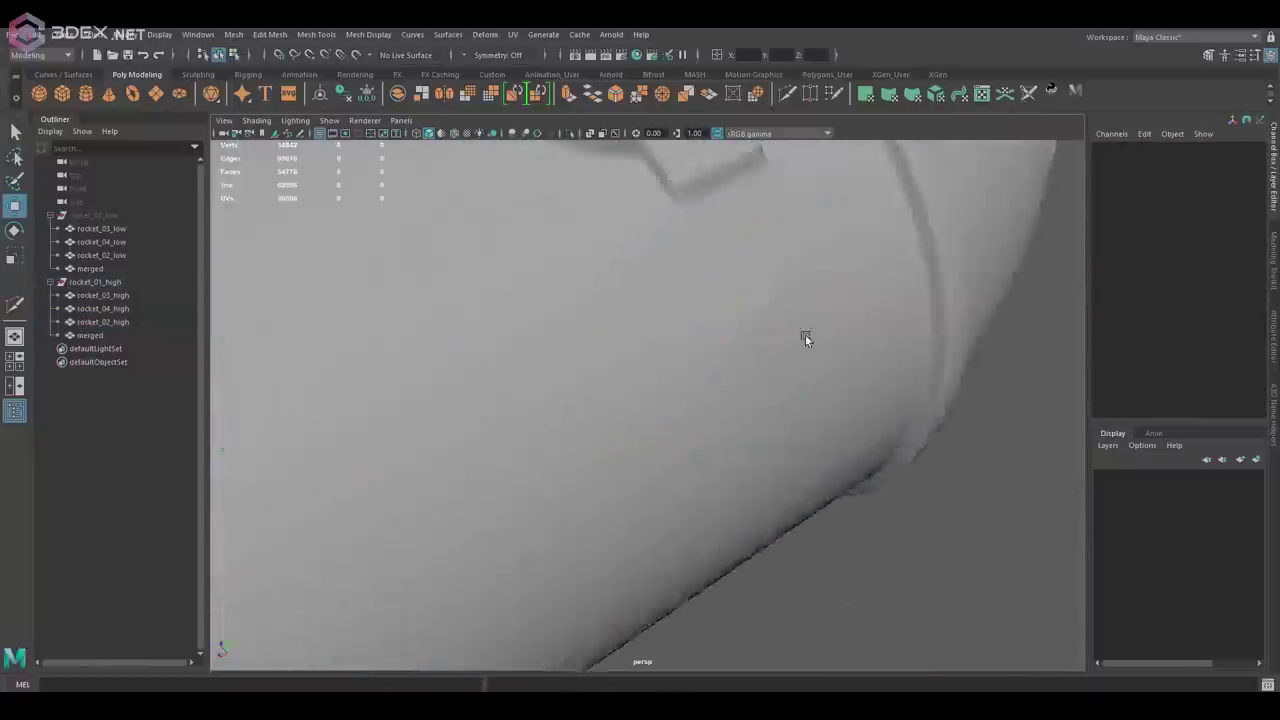
right_click_drag(734, 314, 734, 277)
left_click(731, 337)
left_click_drag(731, 337, 781, 298, "alt")
Make a first Multi-Cut at the selected vertex on the body panel
scroll(781, 298, "down", 5)
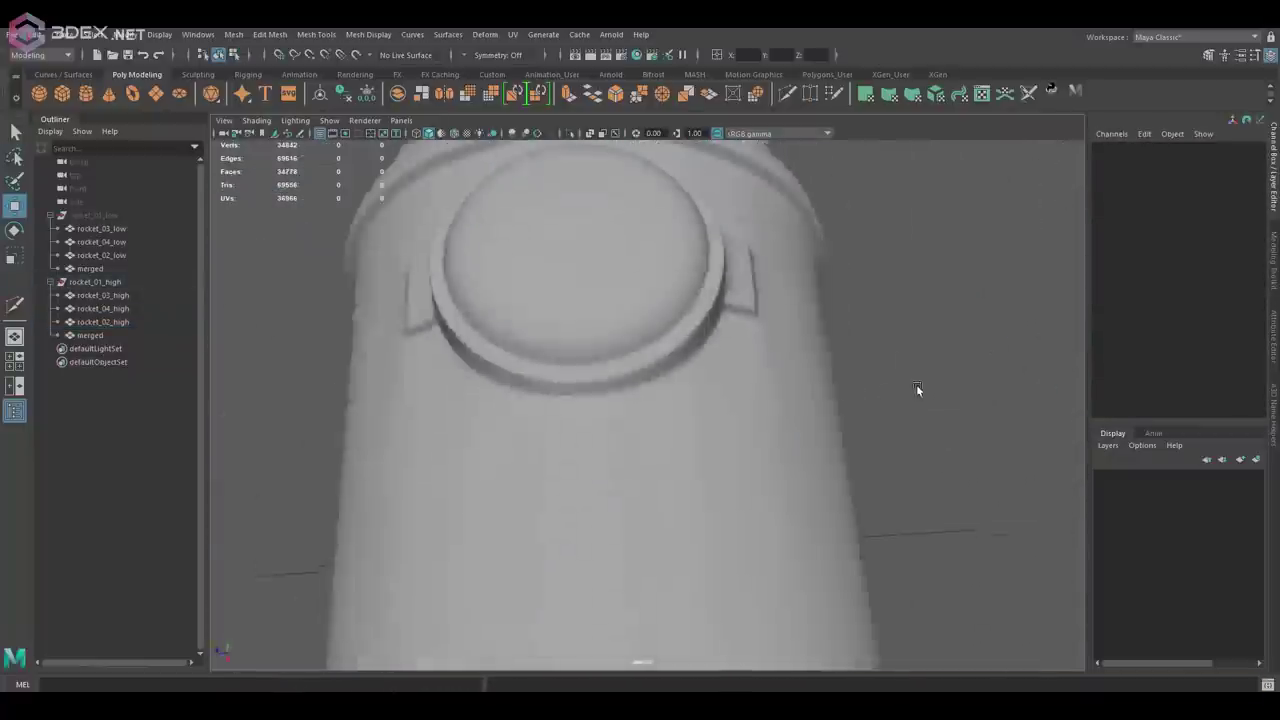
mouse_move(917, 391)
left_mouse_down("alt")
mouse_move(731, 303)
mouse_move(713, 325)
mouse_move(622, 272)
left_mouse_up("alt")
scroll(706, 323, "up", 5)
key("y")
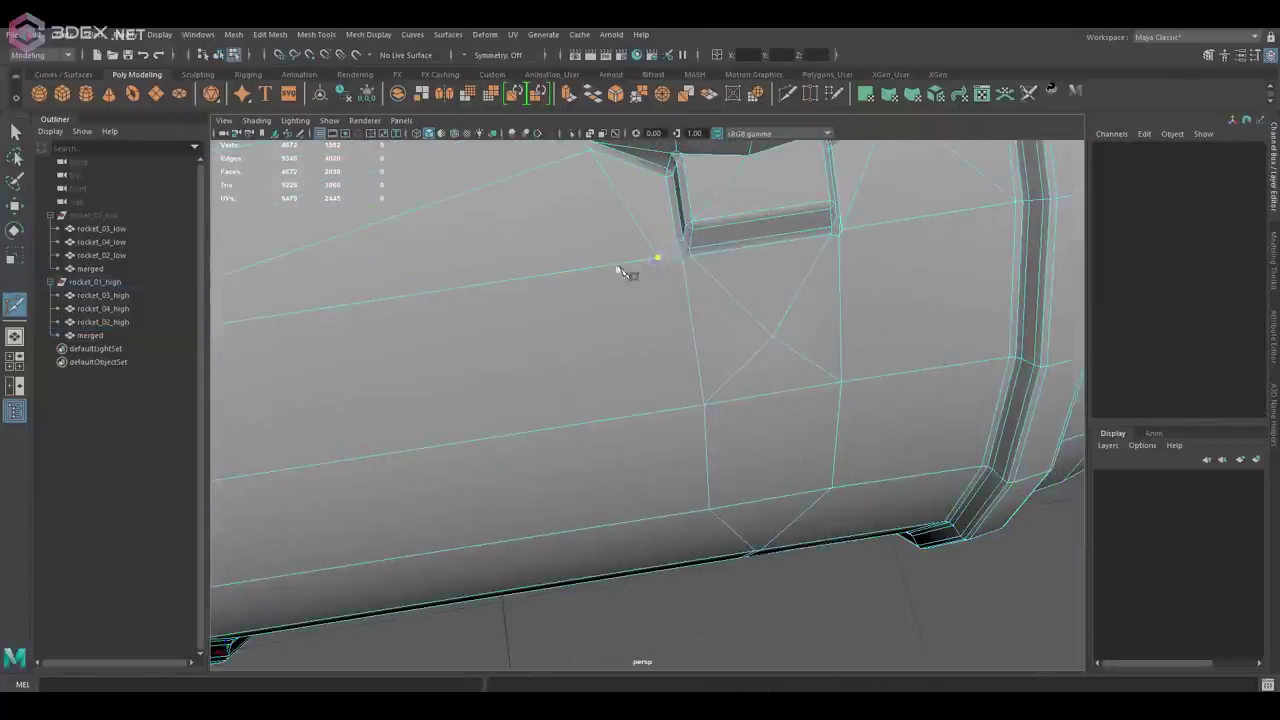
key("Return")
scroll(748, 483, "down", 5)
left_click_drag(748, 483, 700, 309, "alt")
scroll(780, 317, "up", 5)
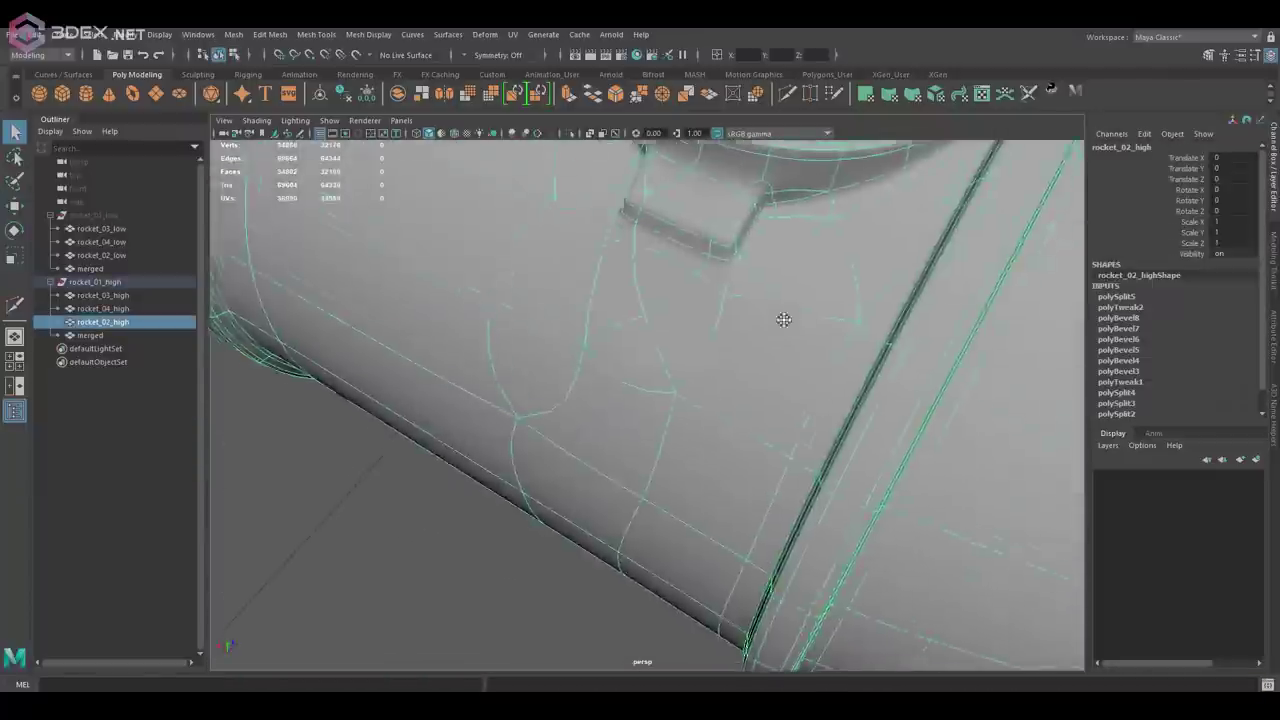
left_click_drag(780, 317, 818, 326, "alt")
Cut new edges down and across the body panel beside the notch
key("y")
left_click(741, 163)
left_click(745, 348)
middle_click_drag(777, 251, 679, 486, "alt")
left_click(679, 486)
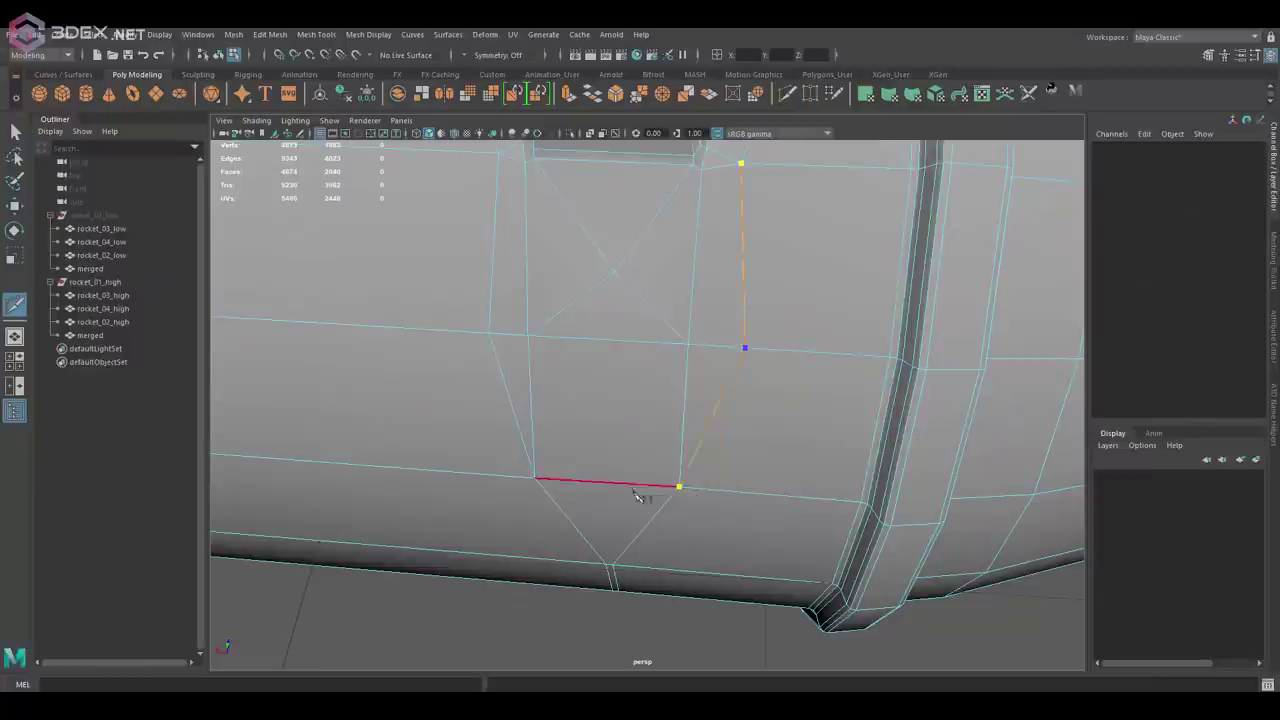
left_click_drag(724, 416, 322, 381, "alt")
left_click(811, 378)
mouse_move(811, 378)
left_mouse_down("alt")
mouse_move(809, 323)
mouse_move(737, 337)
mouse_move(960, 233)
mouse_move(720, 349)
mouse_move(703, 331)
mouse_move(760, 377)
left_mouse_up("alt")
key("y")
left_click(720, 349)
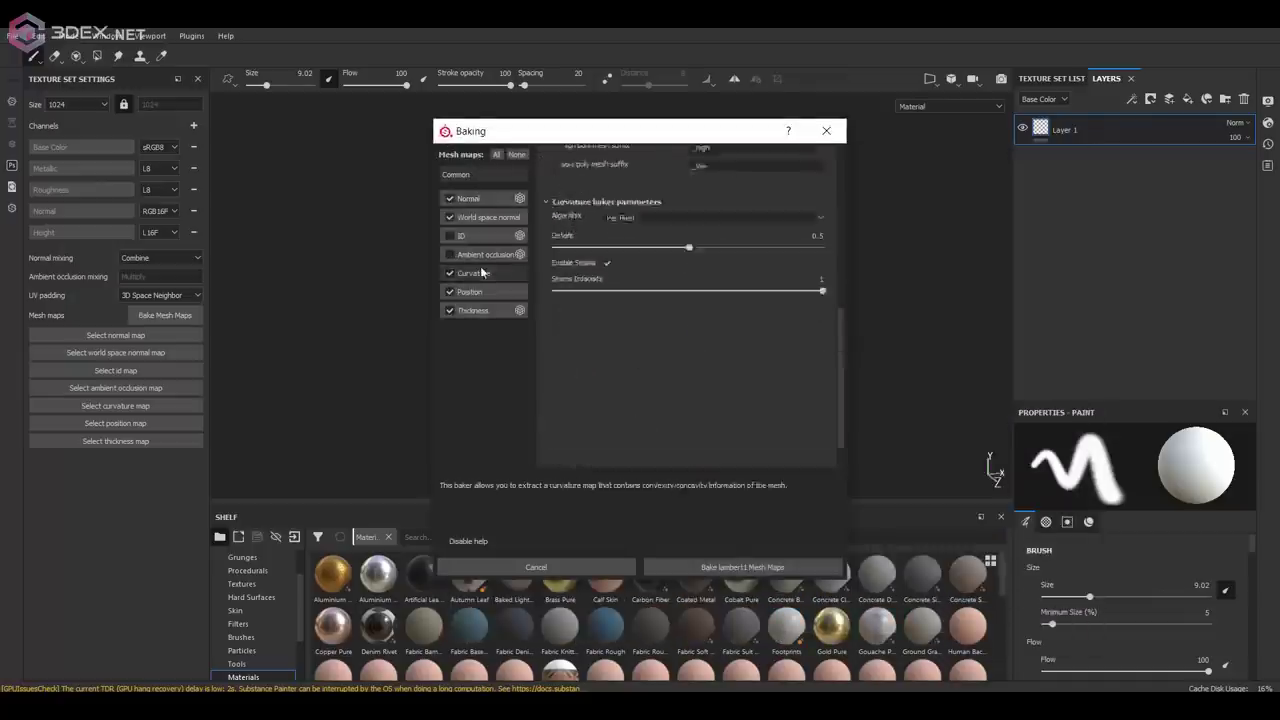
Bake the Normal, World space normal, Curvature, Position and Thickness maps, then ambient occlusion
left_click(742, 567)
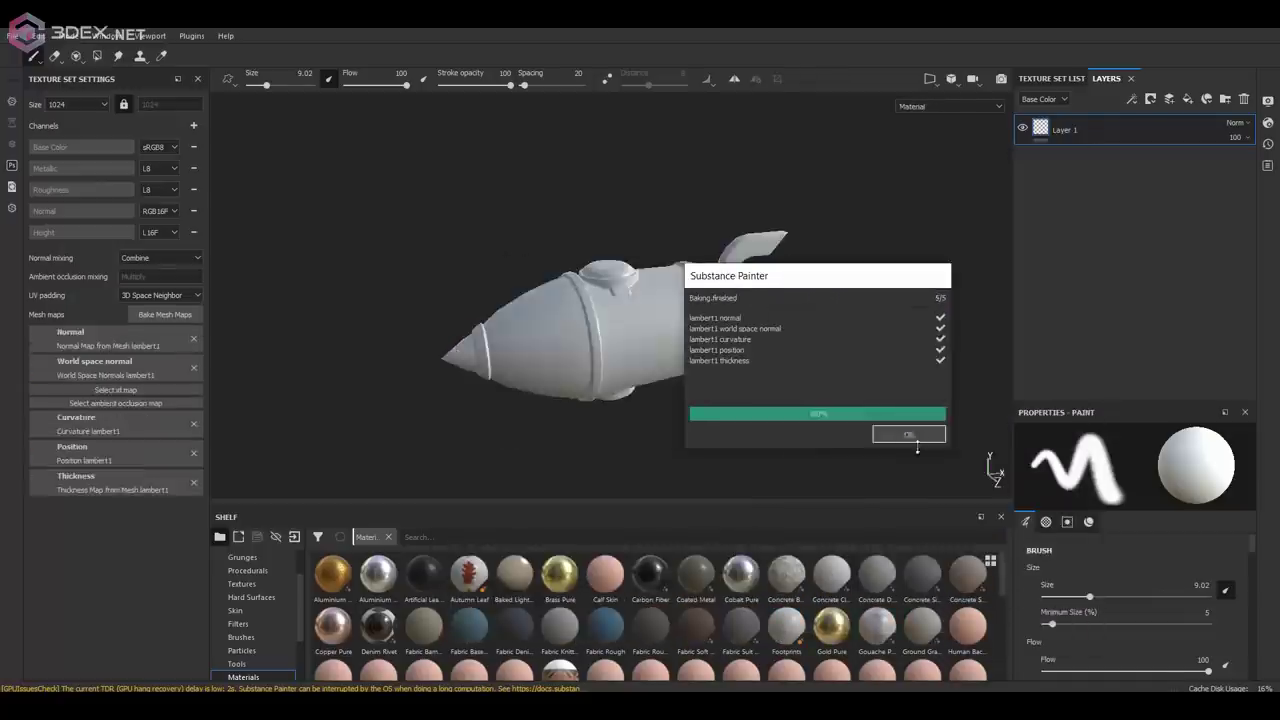
left_click(909, 434)
left_click(176, 316)
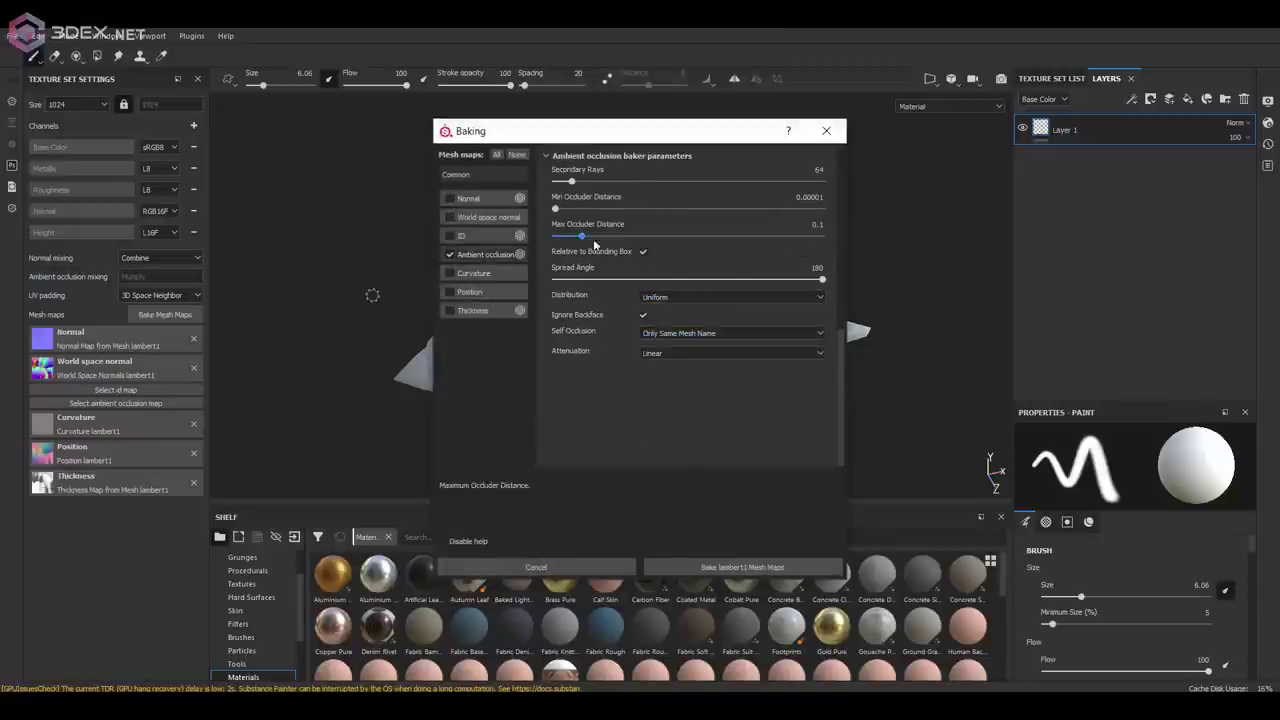
left_click(742, 567)
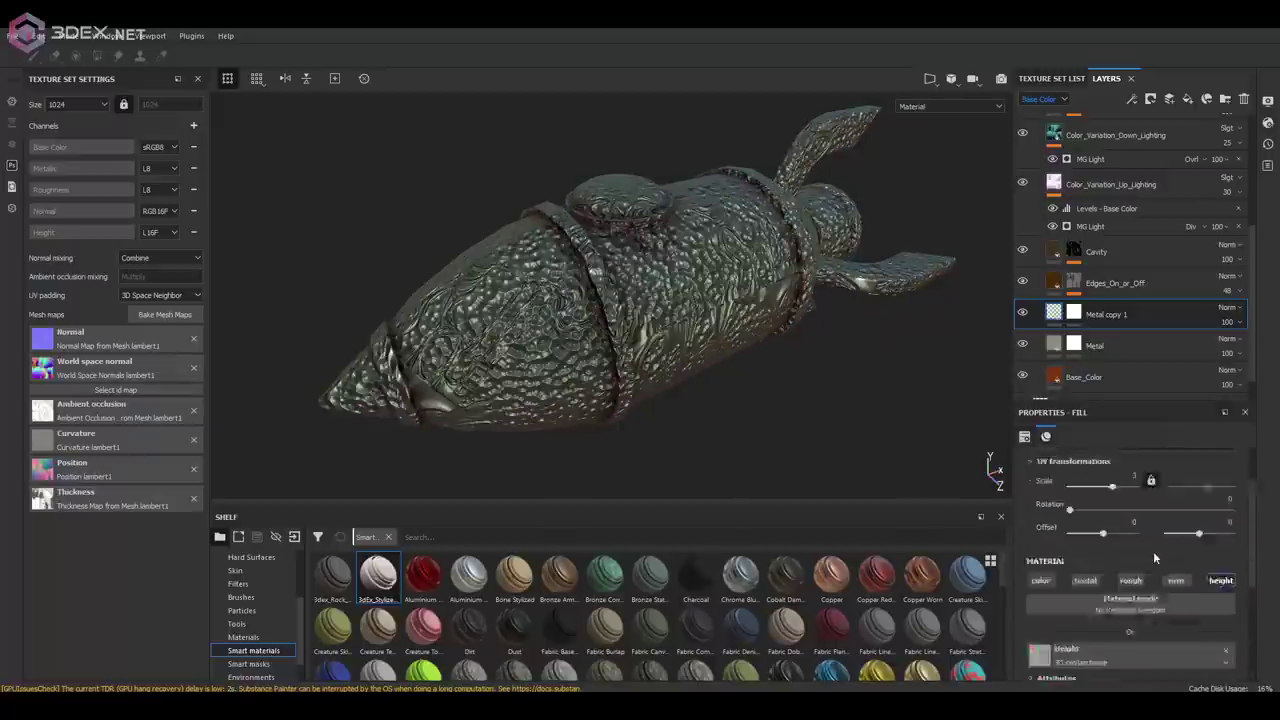
Switch to polygon fill and nudge Metal copy 1's horizontal projection offset
left_click(97, 56)
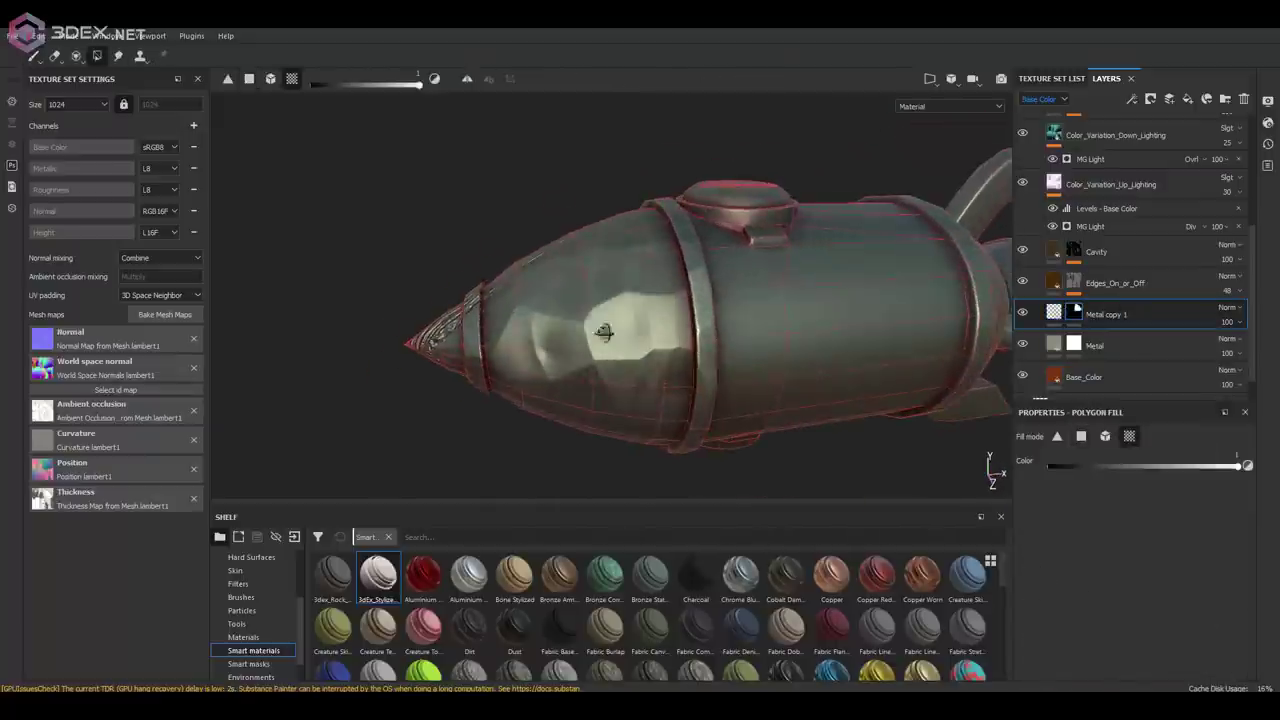
mouse_move(767, 294)
left_mouse_down("alt")
mouse_move(671, 208)
mouse_move(700, 263)
mouse_move(686, 283)
mouse_move(716, 325)
mouse_move(623, 294)
mouse_move(535, 212)
left_mouse_up("alt")
mouse_move(558, 305)
left_mouse_down("alt")
mouse_move(609, 222)
mouse_move(634, 249)
mouse_move(653, 328)
mouse_move(779, 255)
mouse_move(583, 281)
left_mouse_up("alt")
mouse_move(640, 241)
left_mouse_down("alt")
mouse_move(692, 172)
mouse_move(602, 299)
mouse_move(625, 378)
mouse_move(643, 333)
left_mouse_up("alt")
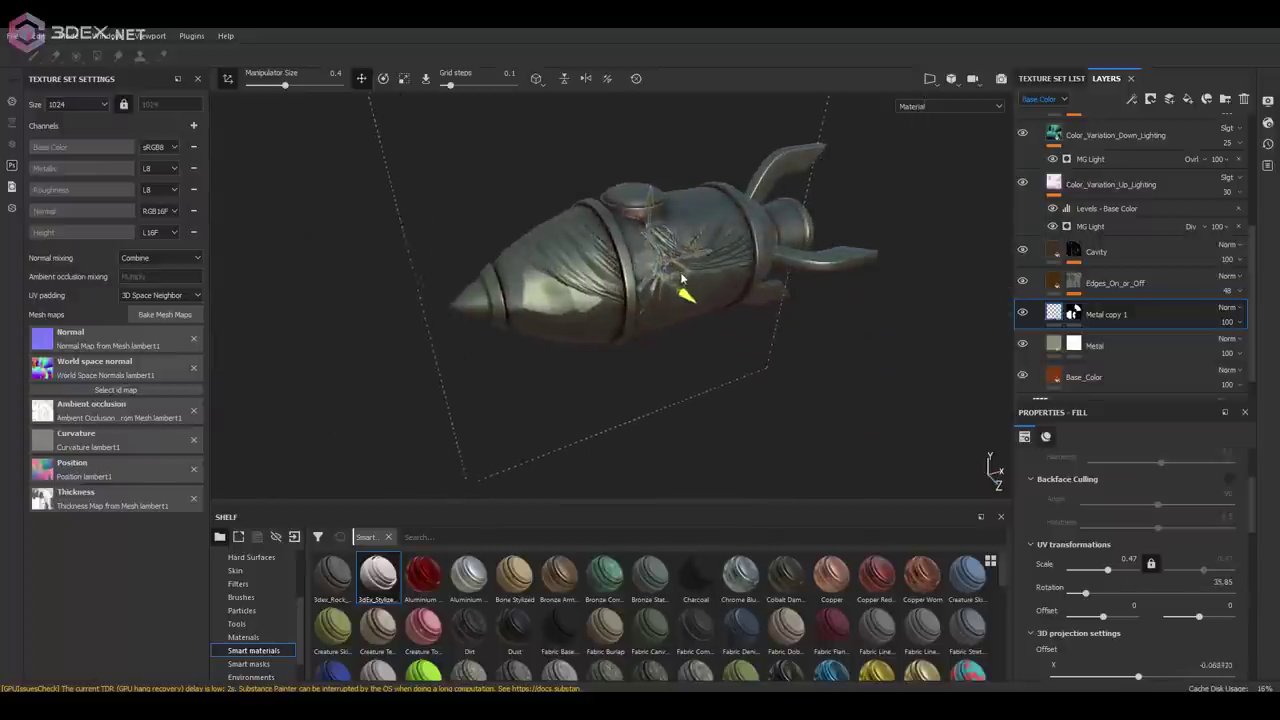
scroll(1136, 562, "down", 3)
left_click(1136, 562)
scroll(1130, 575, "down", 3)
left_click_drag(1142, 560, 1099, 561)
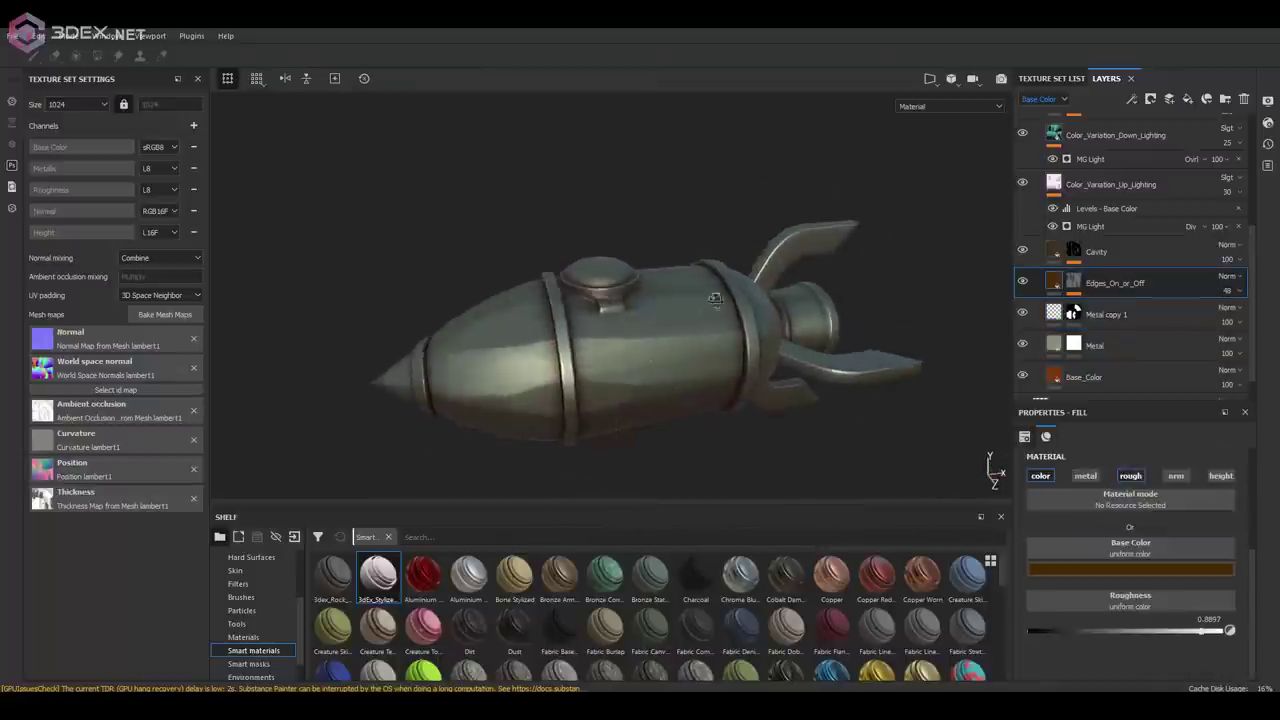
Lower Metal copy 1's opacity and give Metal copy 2 a yellow-gold base colour
left_click_drag(1235, 349, 1238, 348)
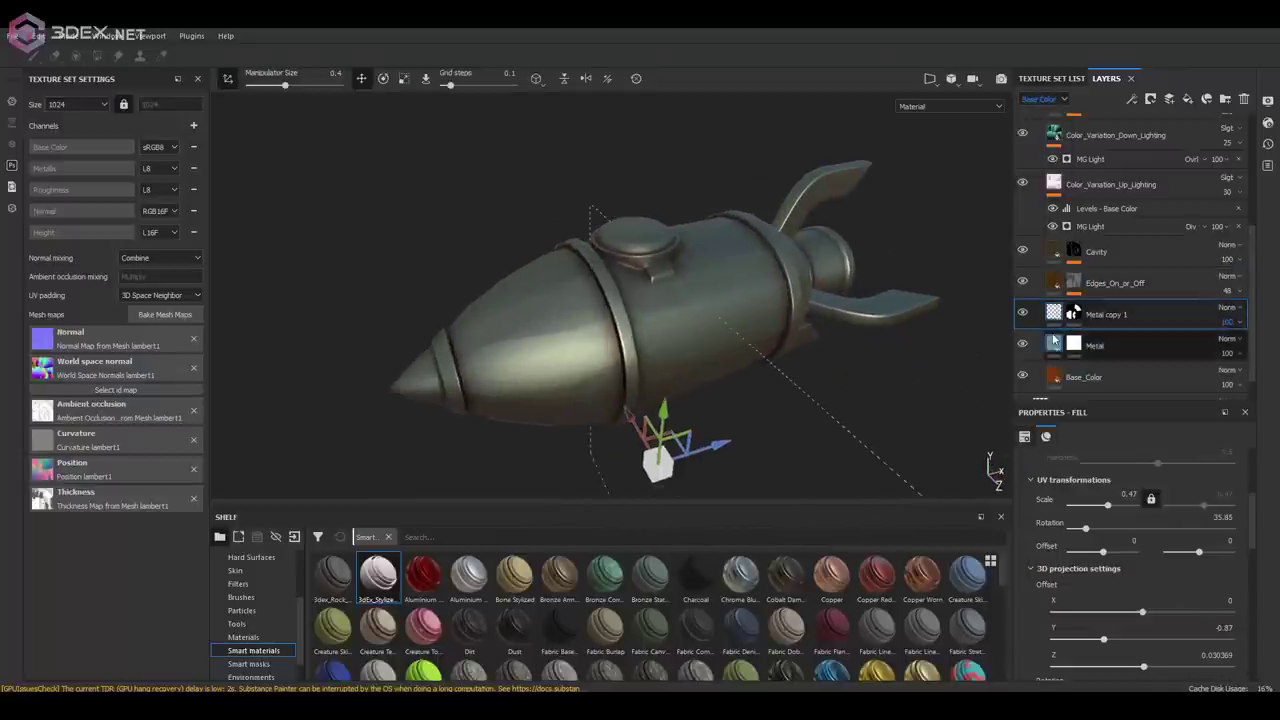
left_click(1130, 550)
left_click(1210, 533)
Polygon-fill the rocket's band faces gold on the Metal copy 2 mask
left_click(1073, 345)
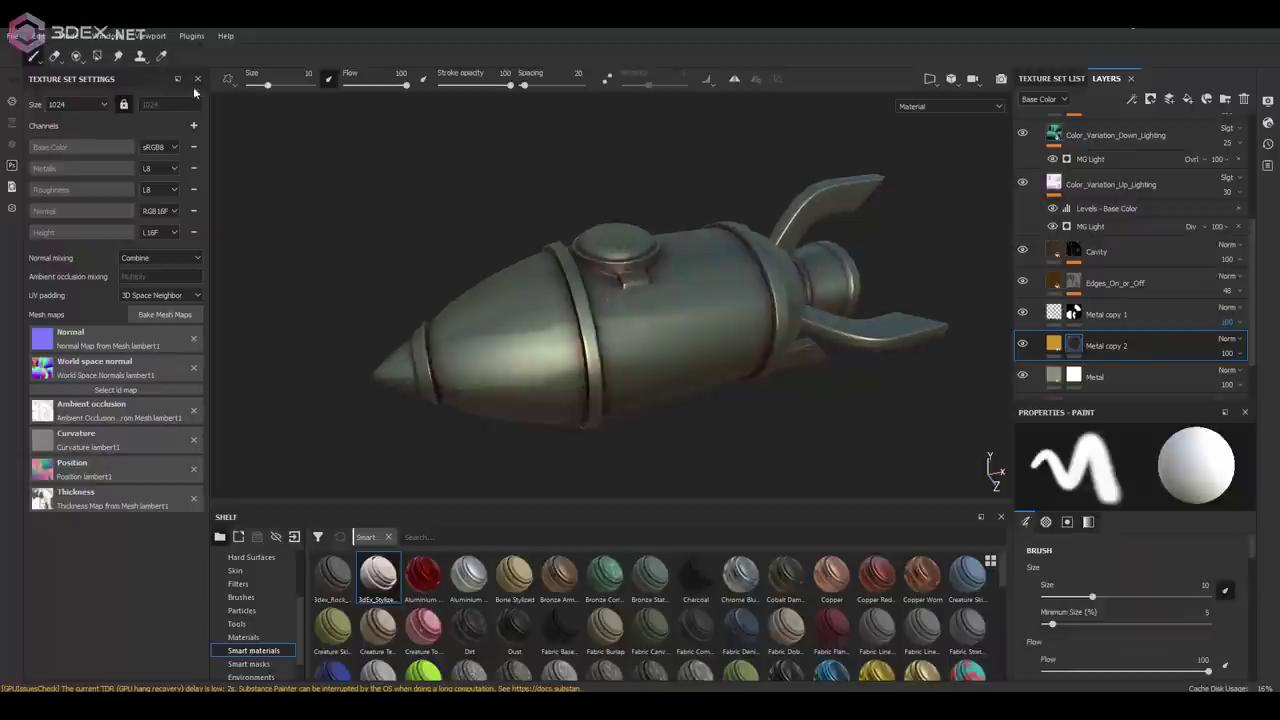
key("4")
mouse_move(564, 252)
left_mouse_down("alt")
mouse_move(710, 273)
mouse_move(722, 218)
mouse_move(676, 242)
mouse_move(660, 316)
left_mouse_up("alt")
mouse_move(640, 250)
left_mouse_down("alt")
mouse_move(680, 206)
mouse_move(649, 277)
mouse_move(546, 257)
mouse_move(648, 346)
mouse_move(623, 380)
mouse_move(686, 306)
mouse_move(691, 277)
left_mouse_up("alt")
mouse_move(691, 277)
right_mouse_down("alt")
mouse_move(622, 229)
mouse_move(687, 299)
right_mouse_up("alt")
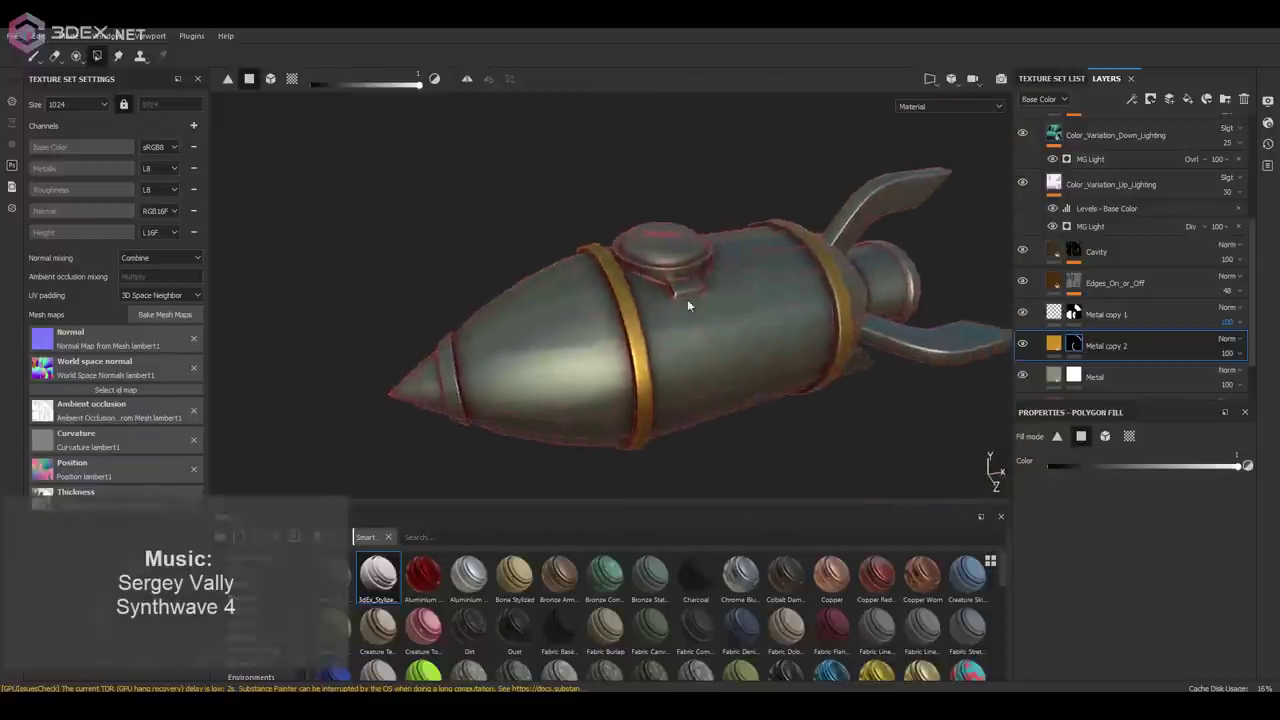
left_click_drag(687, 299, 700, 315, "alt")
key("c")
right_click_drag(700, 315, 718, 332, "alt")
mouse_move(718, 332)
left_mouse_down("alt")
mouse_move(550, 175)
mouse_move(663, 251)
mouse_move(626, 337)
mouse_move(632, 291)
mouse_move(689, 240)
mouse_move(654, 183)
mouse_move(803, 305)
mouse_move(626, 242)
left_mouse_up("alt")
key("f")
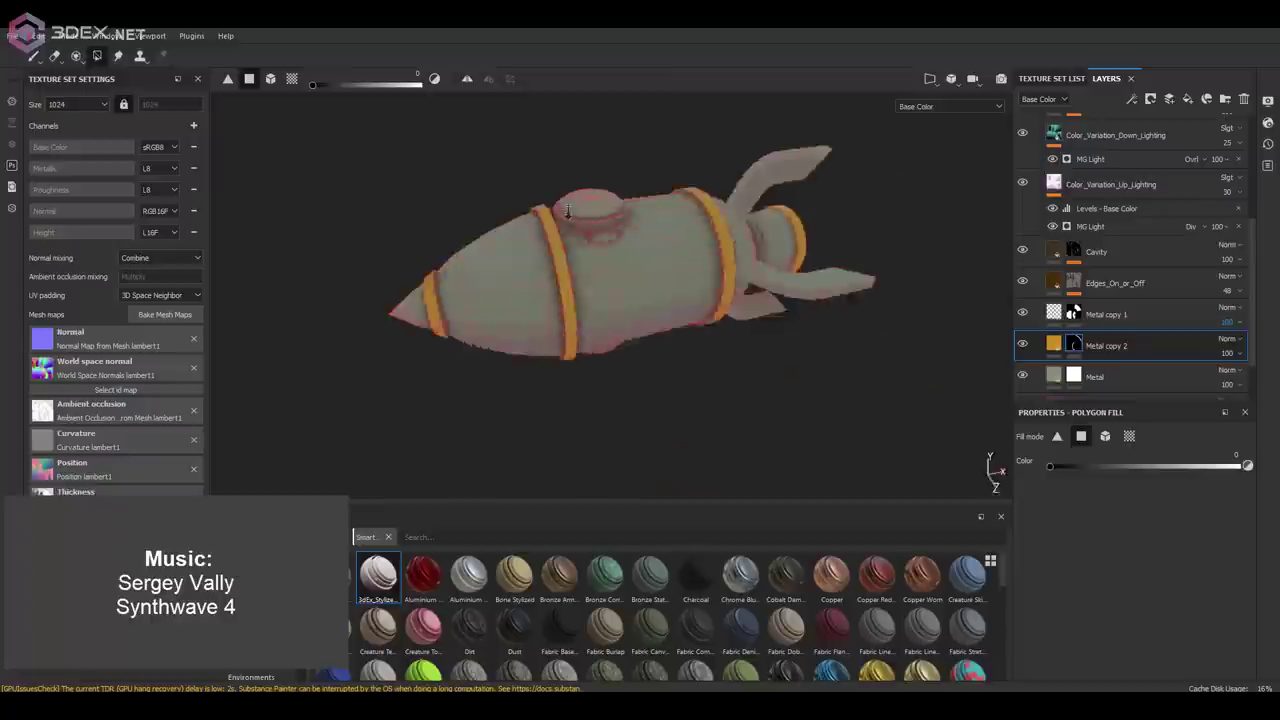
Fill the nose tip red on the Metal copy 3 mask, then duplicate the layer
key("m")
key("1")
left_click_drag(700, 300, 759, 281, "alt")
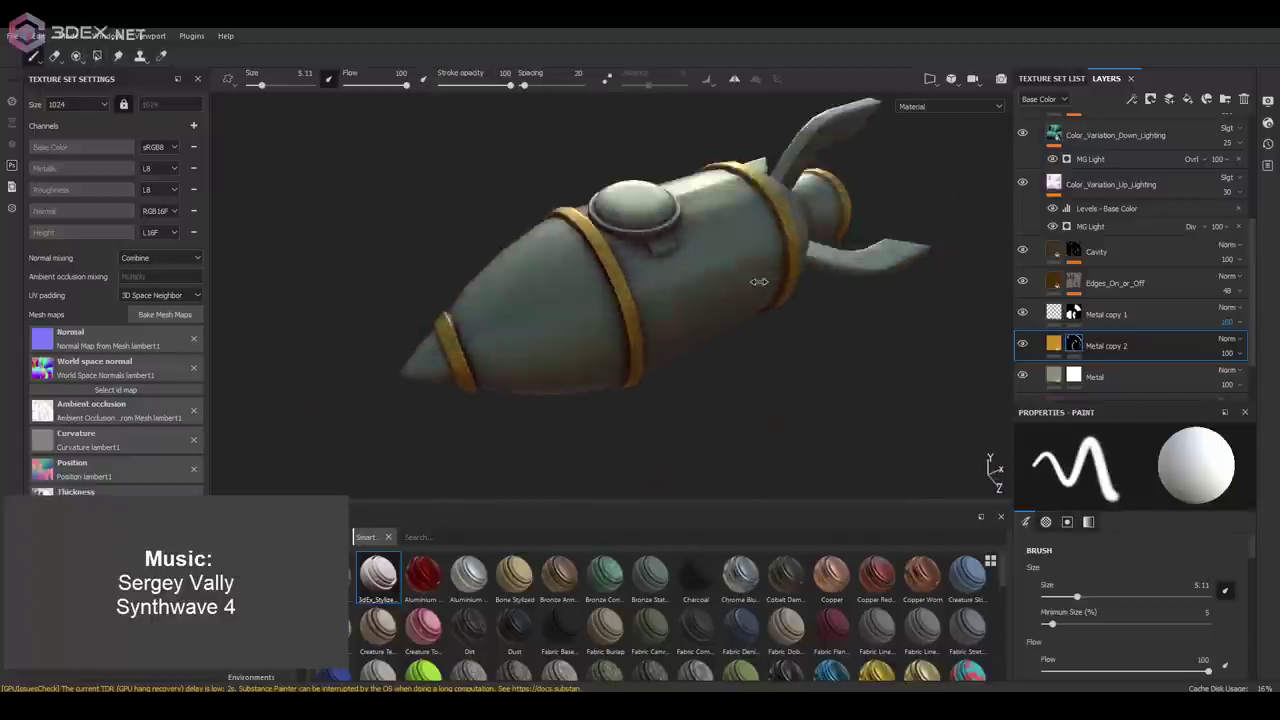
left_click(1052, 345)
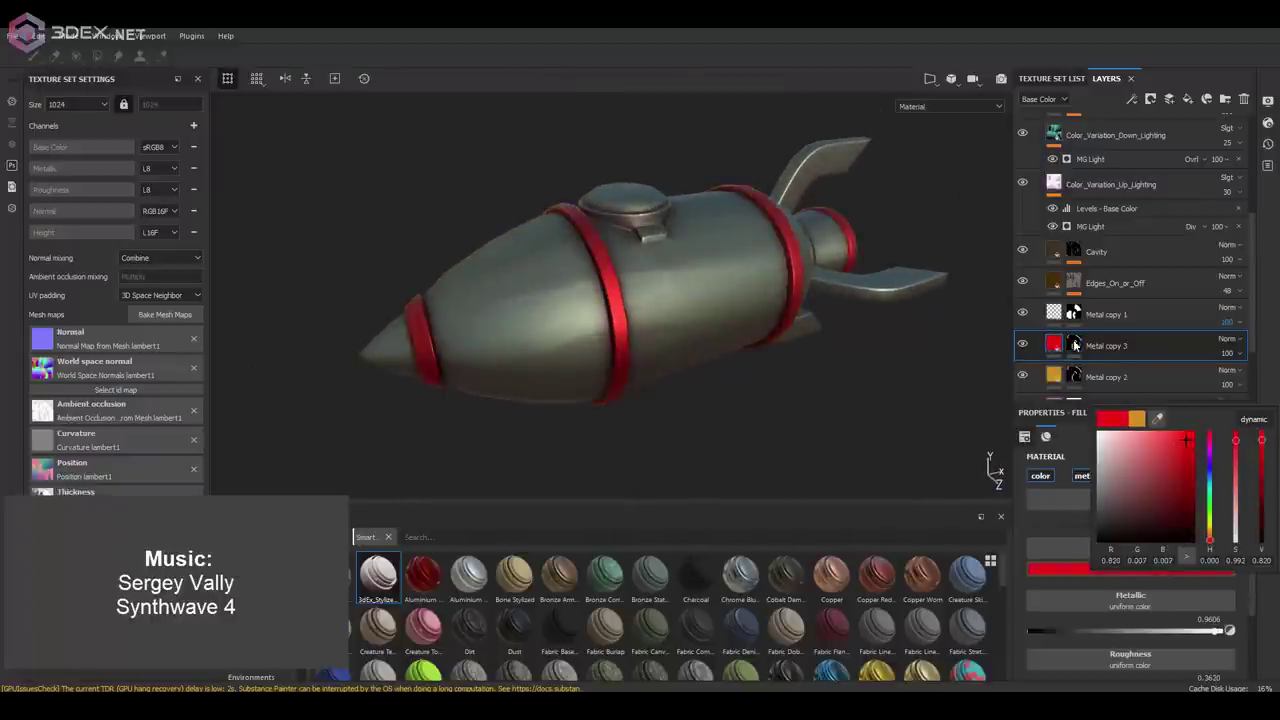
left_click(1075, 345)
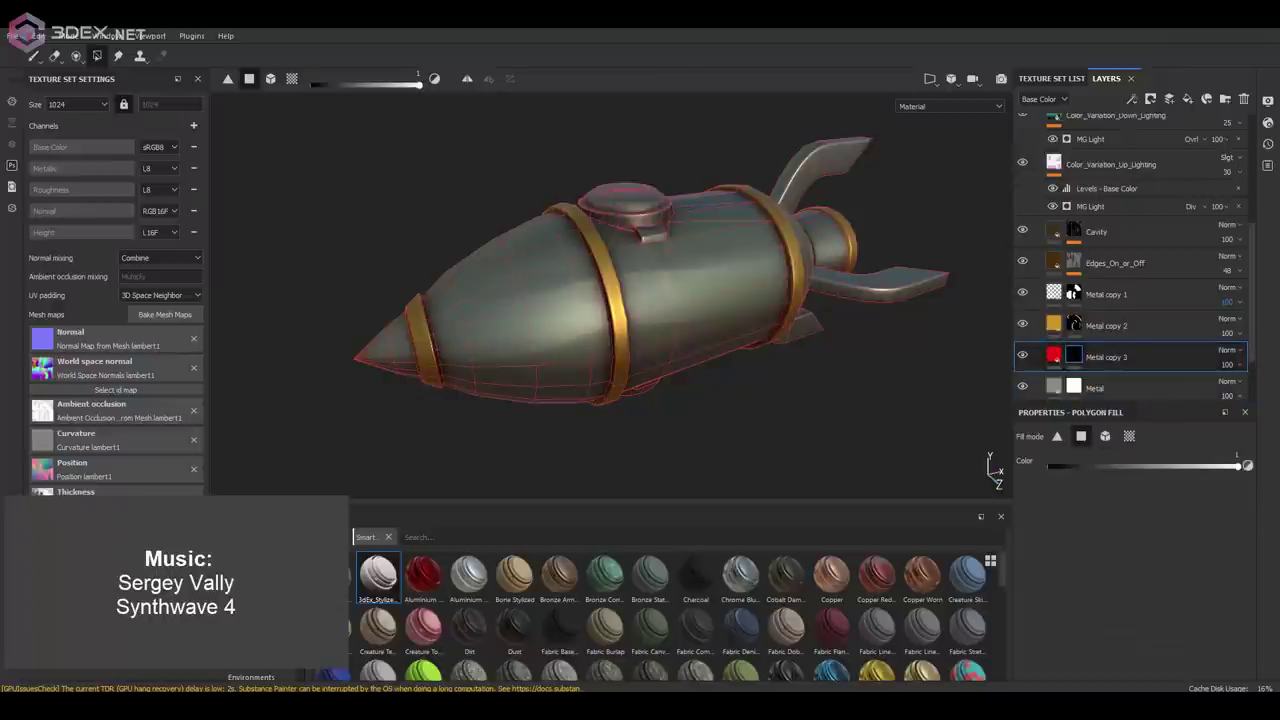
scroll(844, 300, "up", 3)
scroll(700, 280, "up", 2)
left_click(535, 280)
scroll(561, 246, "down", 3)
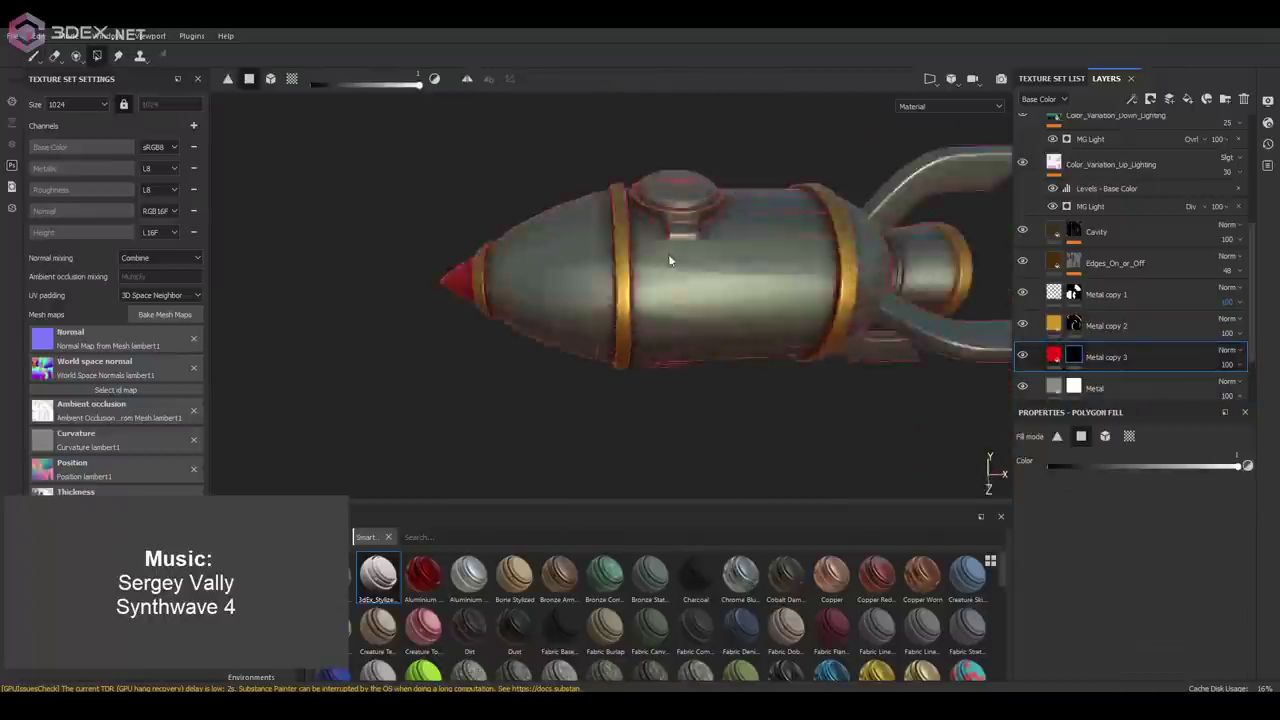
left_click_drag(561, 246, 620, 250, "alt")
key("ctrl+d")
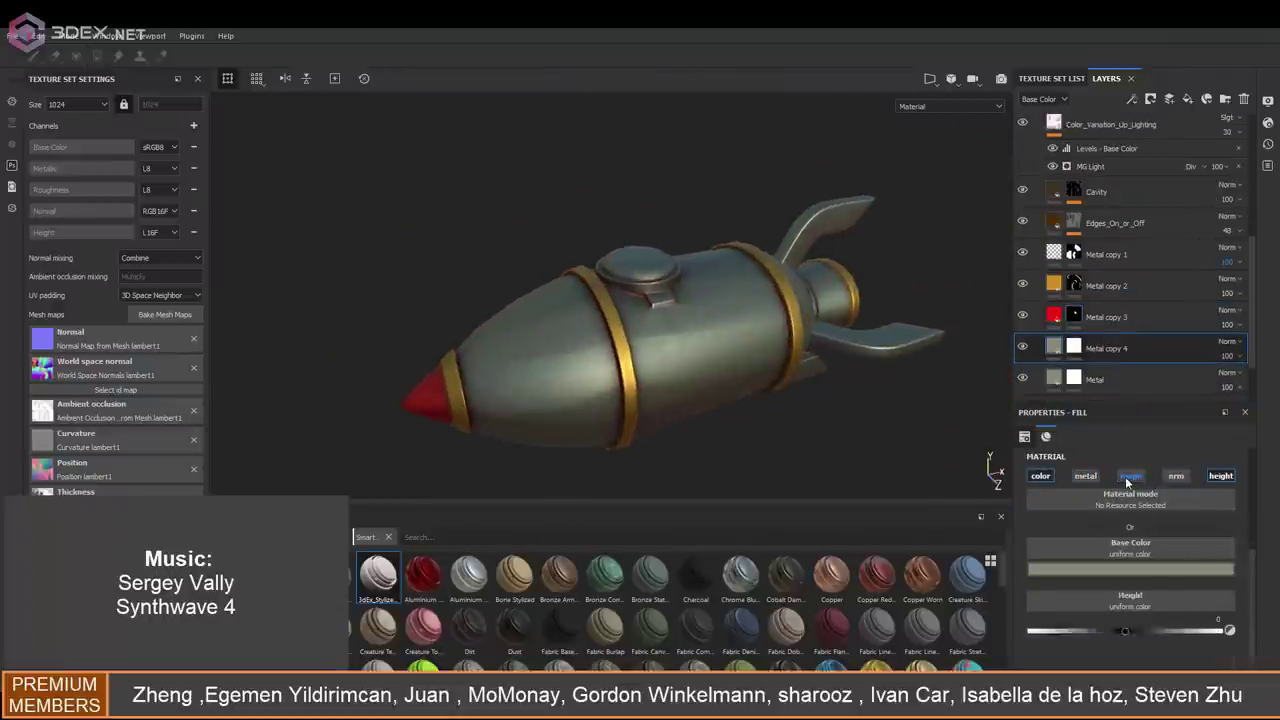
Add a black mask to Metal copy 4 and paint a straight panel line on the body
scroll(640, 300, "up", 2)
right_click(1100, 348)
left_click(1100, 60)
scroll(610, 290, "up", 3)
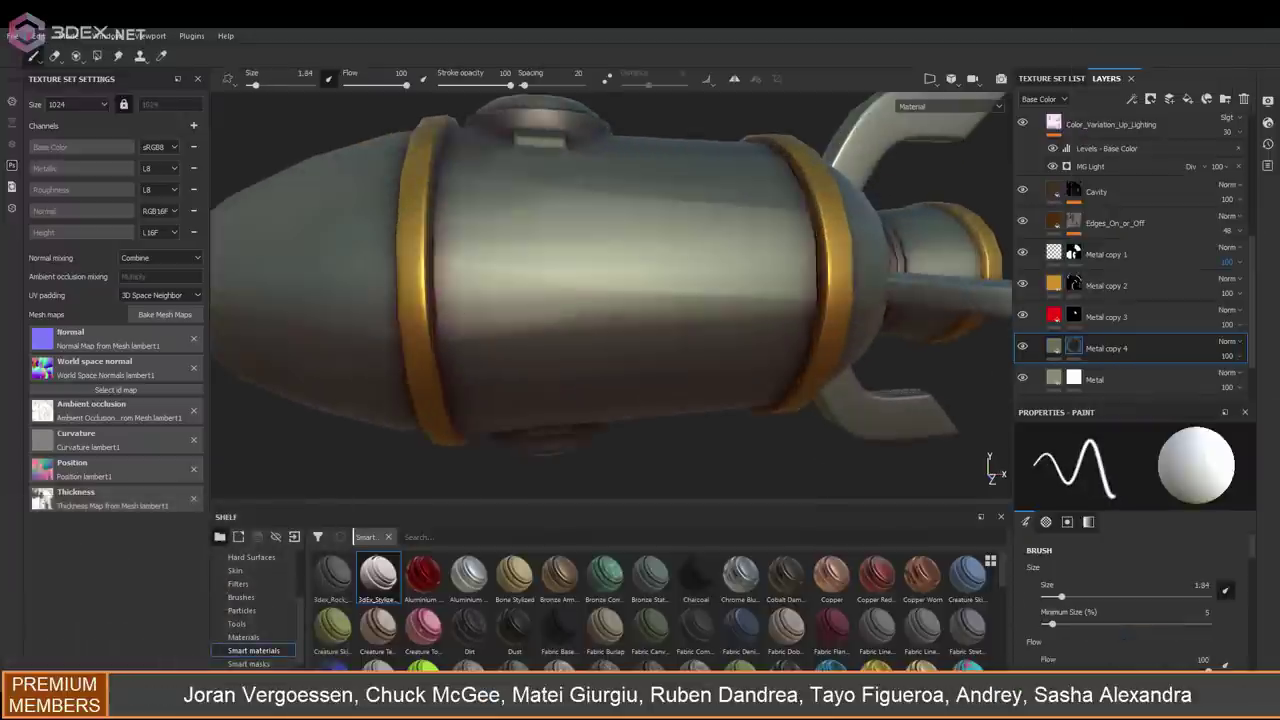
left_click(818, 298, "shift")
scroll(818, 298, "down", 3)
Orbit around the nose, underside, round fitting and tail fins to review the panel lines
left_click_drag(700, 290, 499, 232, "alt")
mouse_move(818, 222)
left_mouse_down("alt")
mouse_move(785, 272)
mouse_move(617, 255)
left_mouse_up("alt")
scroll(785, 272, "up", 2)
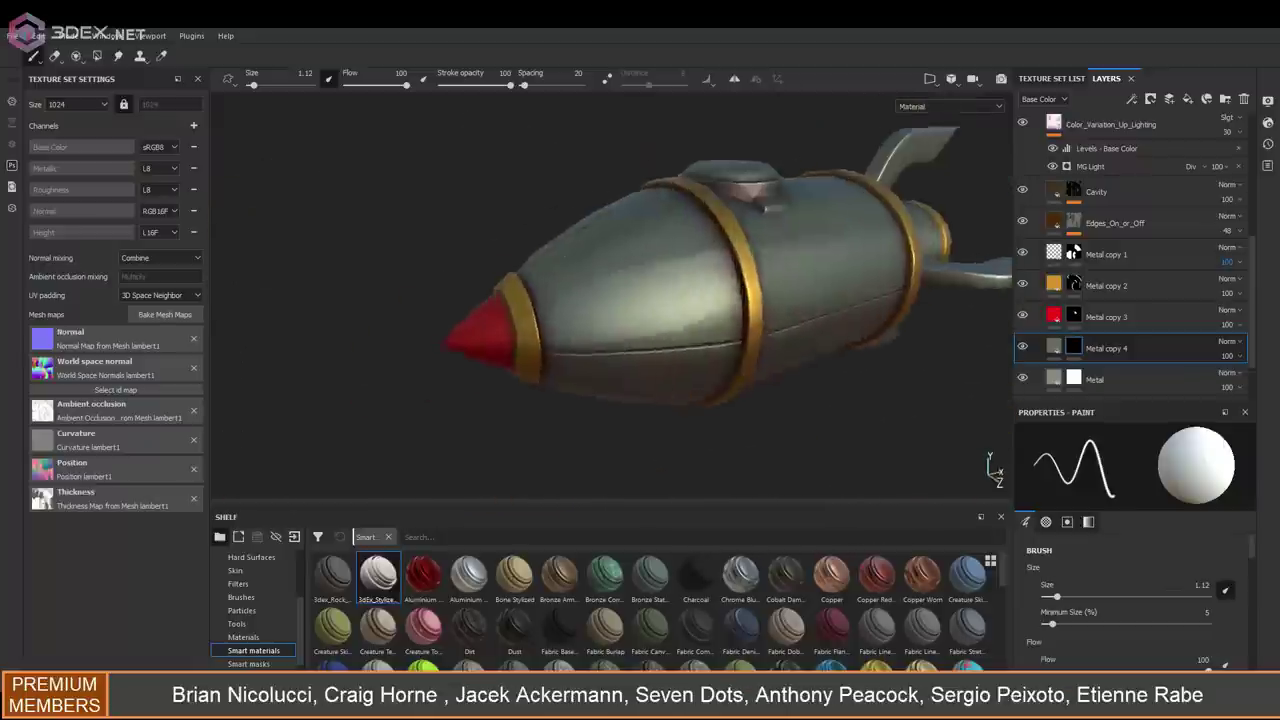
scroll(617, 255, "up", 2)
left_click_drag(647, 338, 619, 305, "alt")
left_click_drag(654, 260, 630, 150, "alt")
scroll(630, 150, "up", 2)
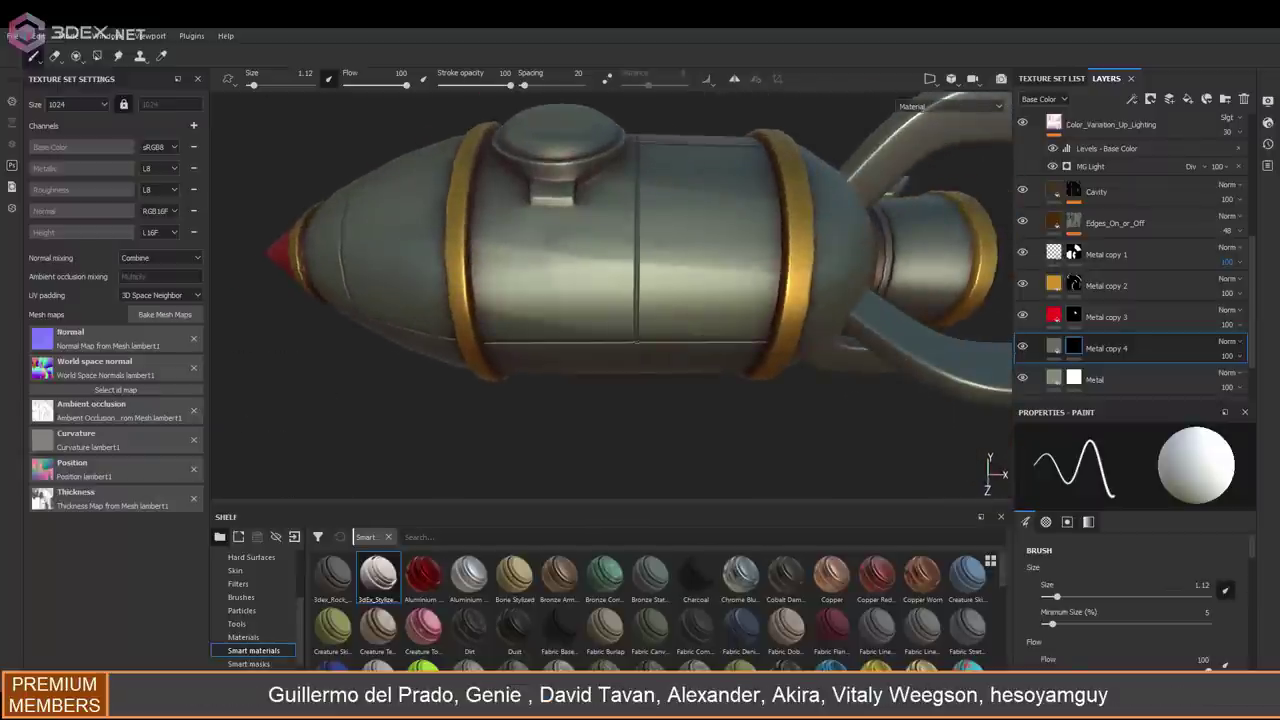
mouse_move(637, 342)
left_mouse_down("alt")
mouse_move(640, 215)
mouse_move(527, 298)
left_mouse_up("alt")
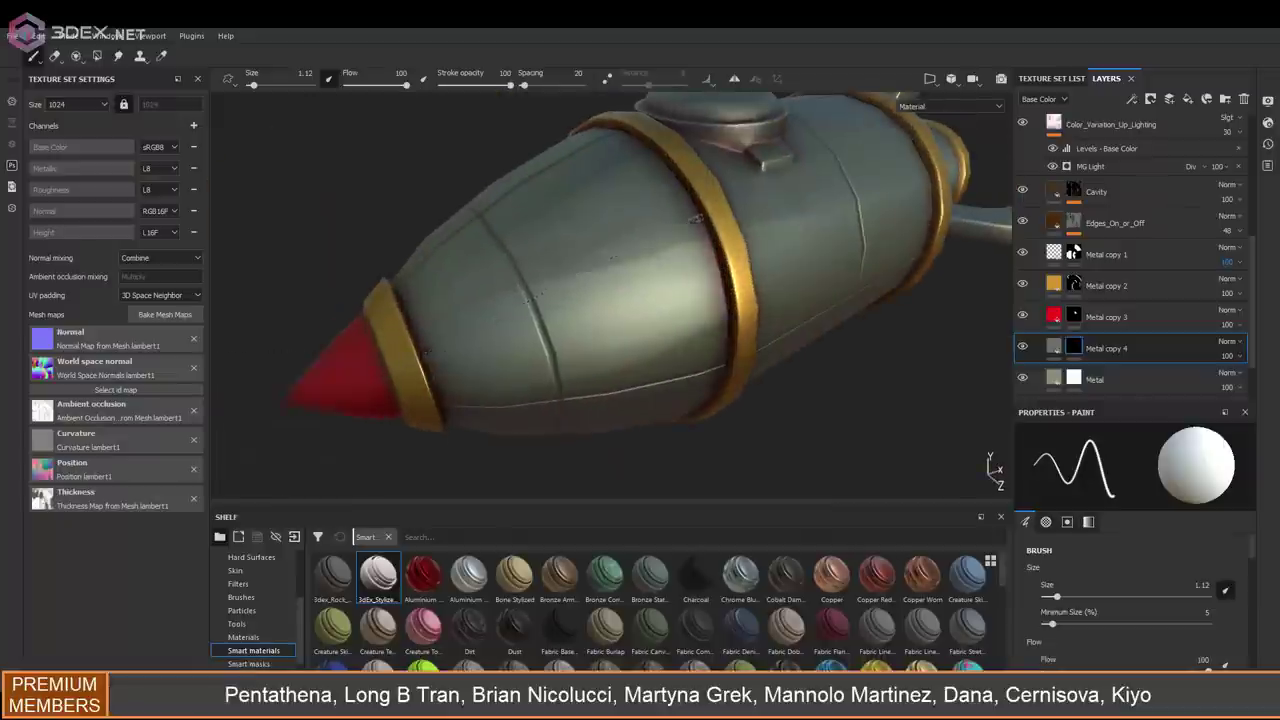
mouse_move(697, 218)
left_mouse_down("alt")
mouse_move(657, 309)
mouse_move(476, 283)
mouse_move(617, 285)
left_mouse_up("alt")
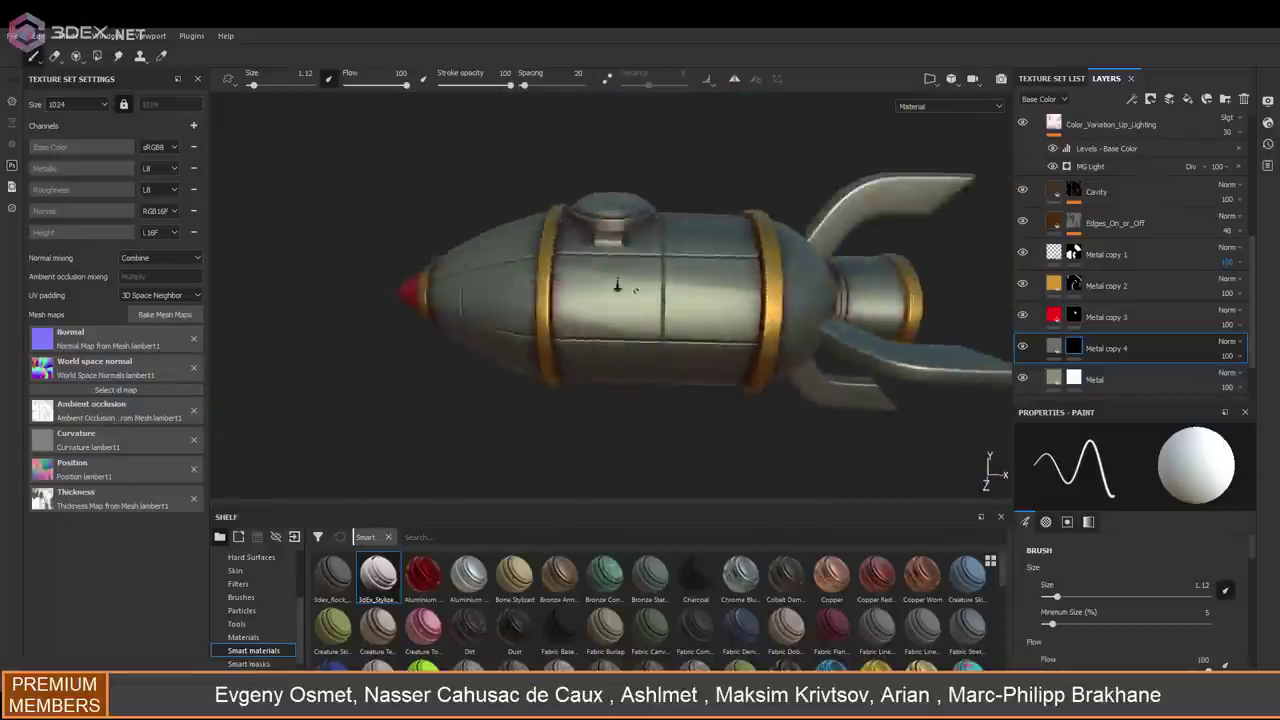
right_click_drag(849, 308, 633, 298, "alt")
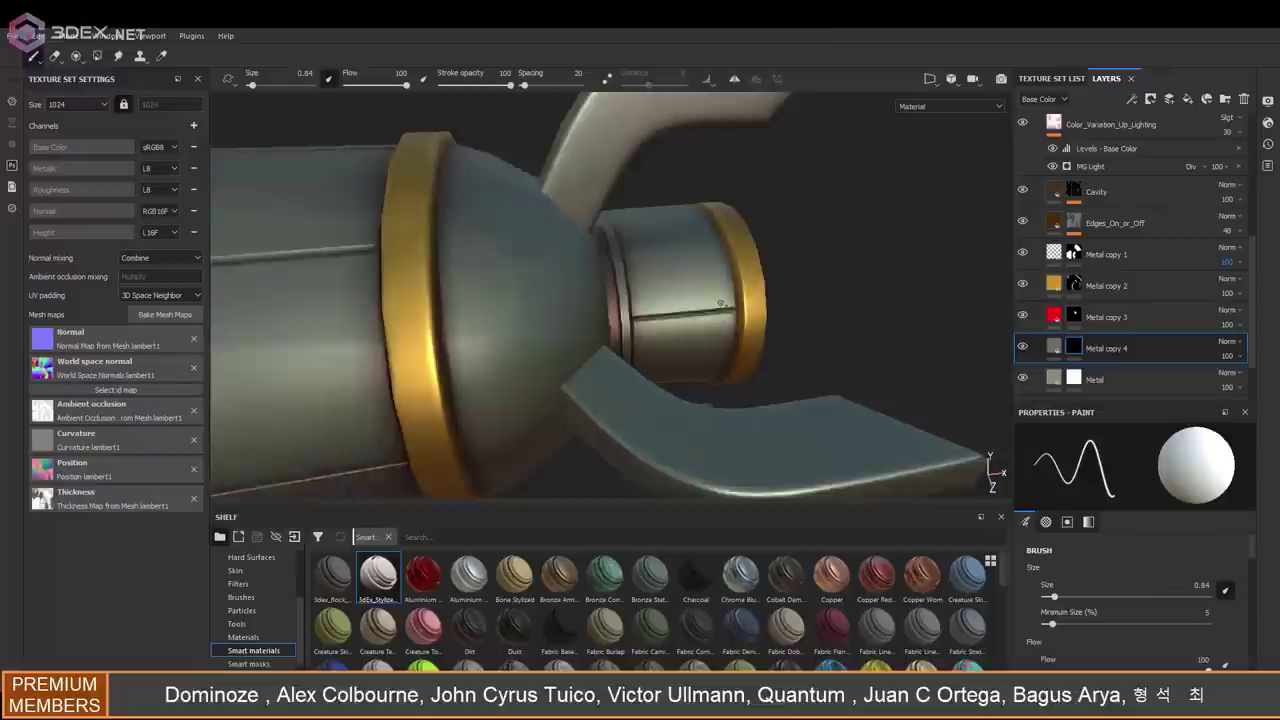
right_click_drag(720, 302, 757, 257, "alt")
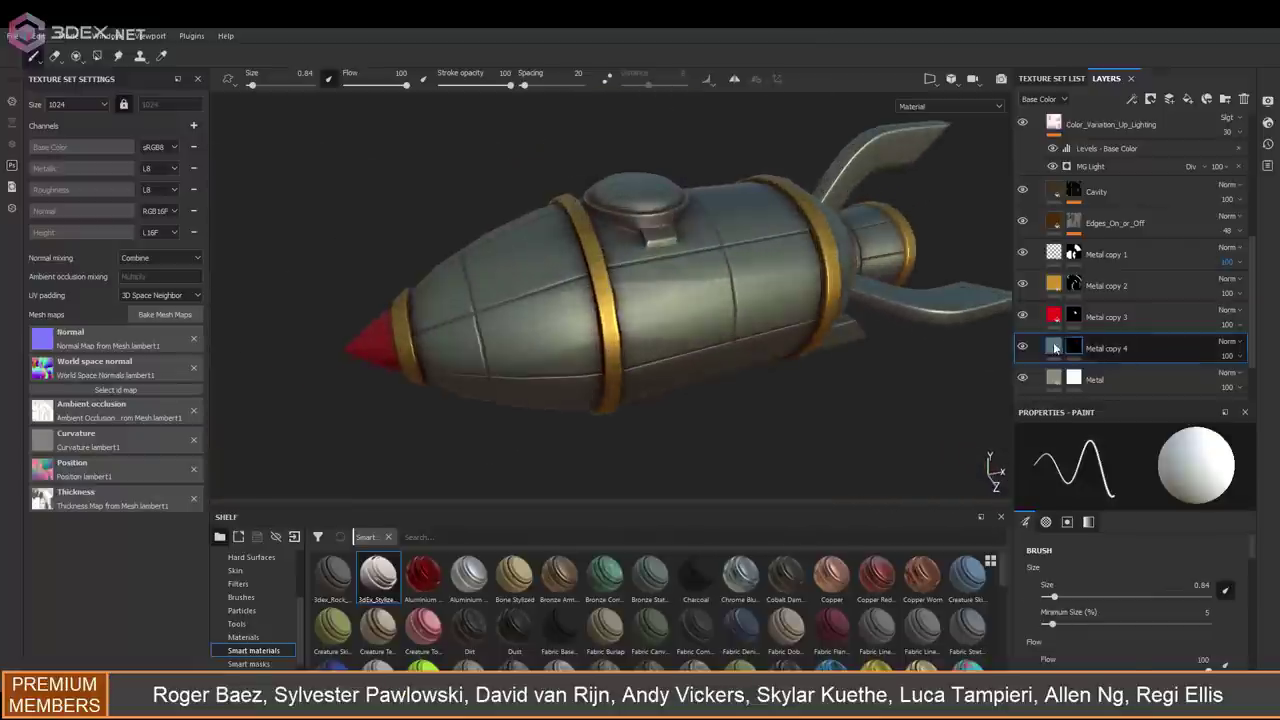
Duplicate the layer as Metal copy 5 for the rivets
right_click(1055, 347)
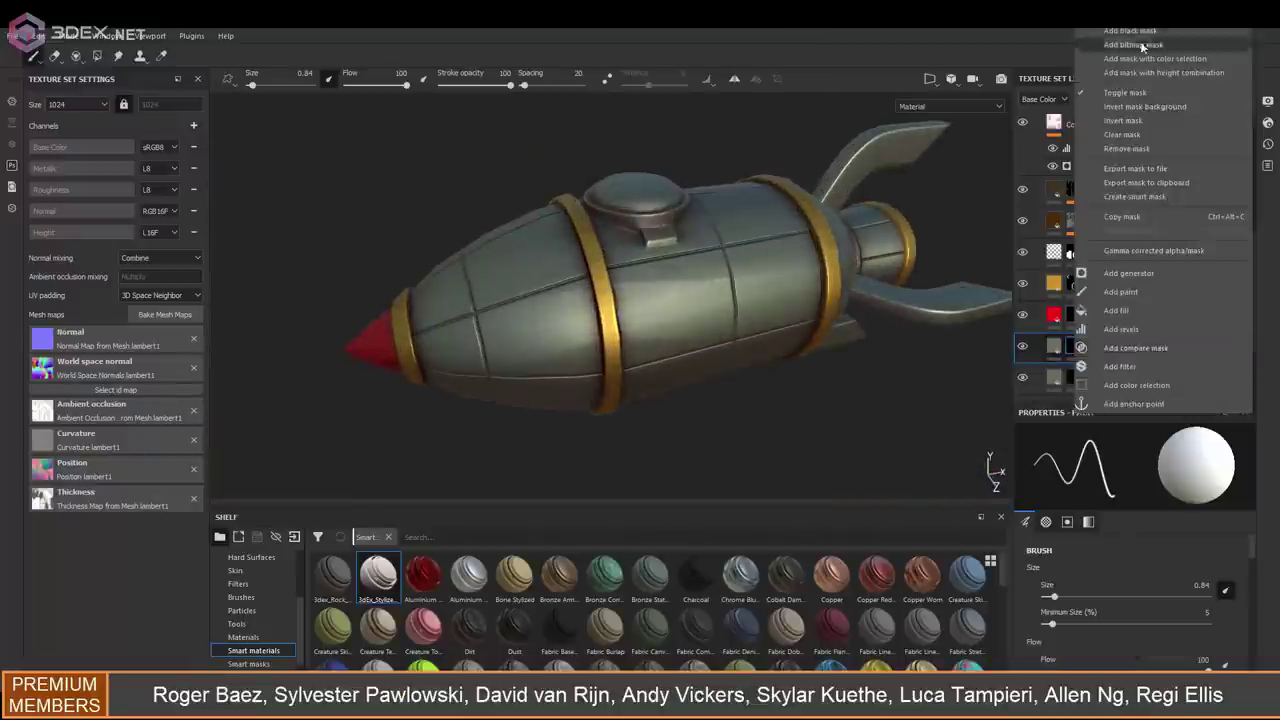
left_click(1100, 300)
left_click_drag(600, 300, 660, 280, "alt")
left_click_drag(501, 288, 593, 354, "alt")
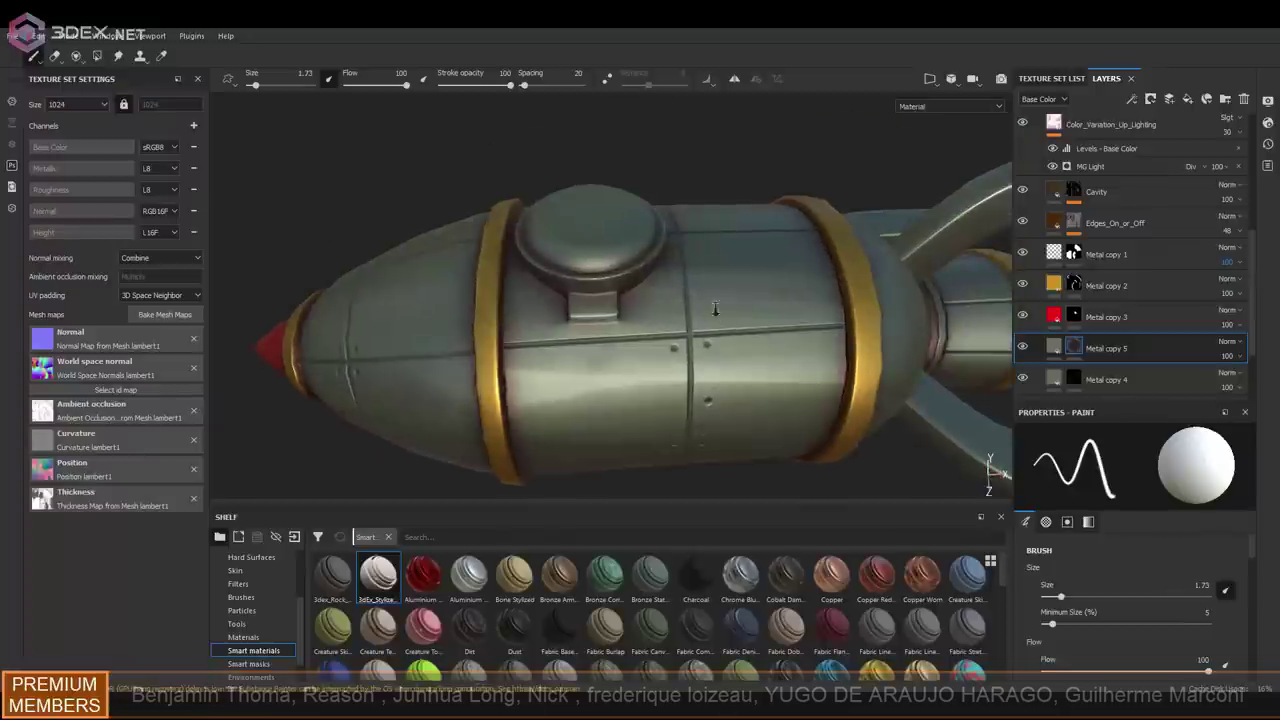
Dot rivets along the panel lines on Metal copy 5's mask, then add a fill layer above Cavity
middle_click_drag(775, 352, 781, 338, "alt")
mouse_move(781, 338)
right_mouse_down("alt")
mouse_move(785, 328)
mouse_move(760, 340)
right_mouse_up("alt")
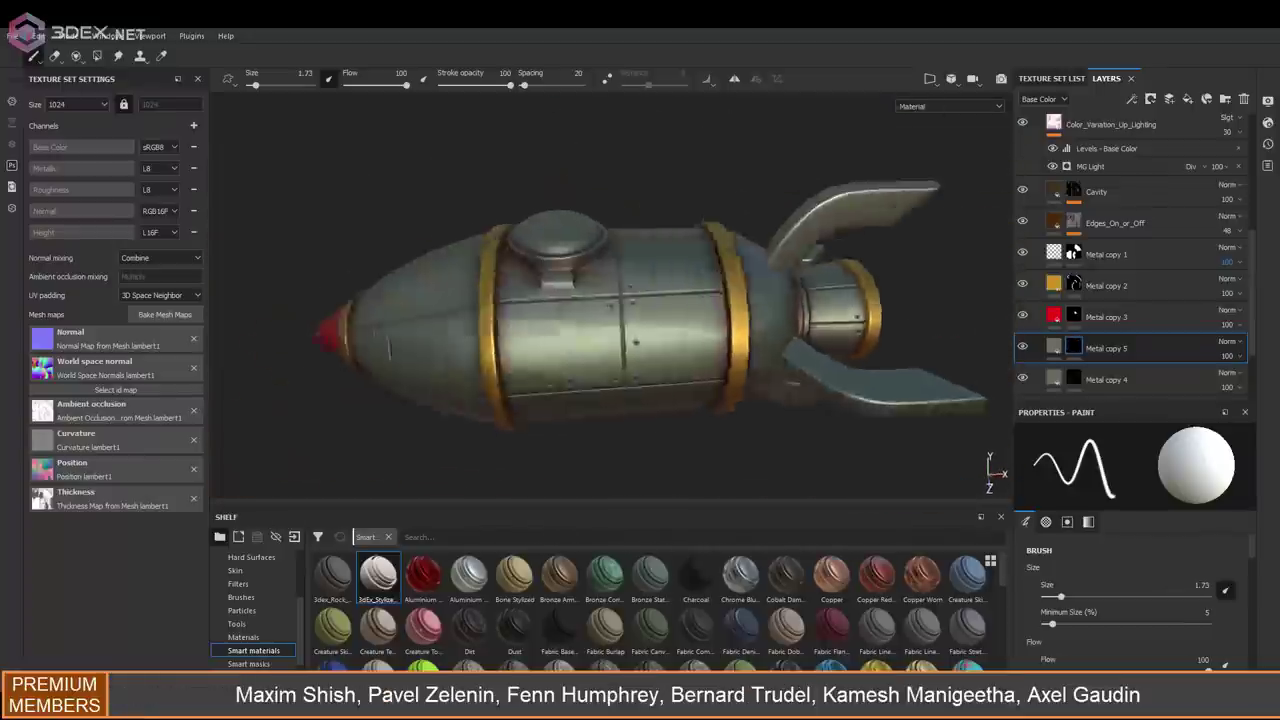
right_click_drag(789, 386, 935, 665, "alt")
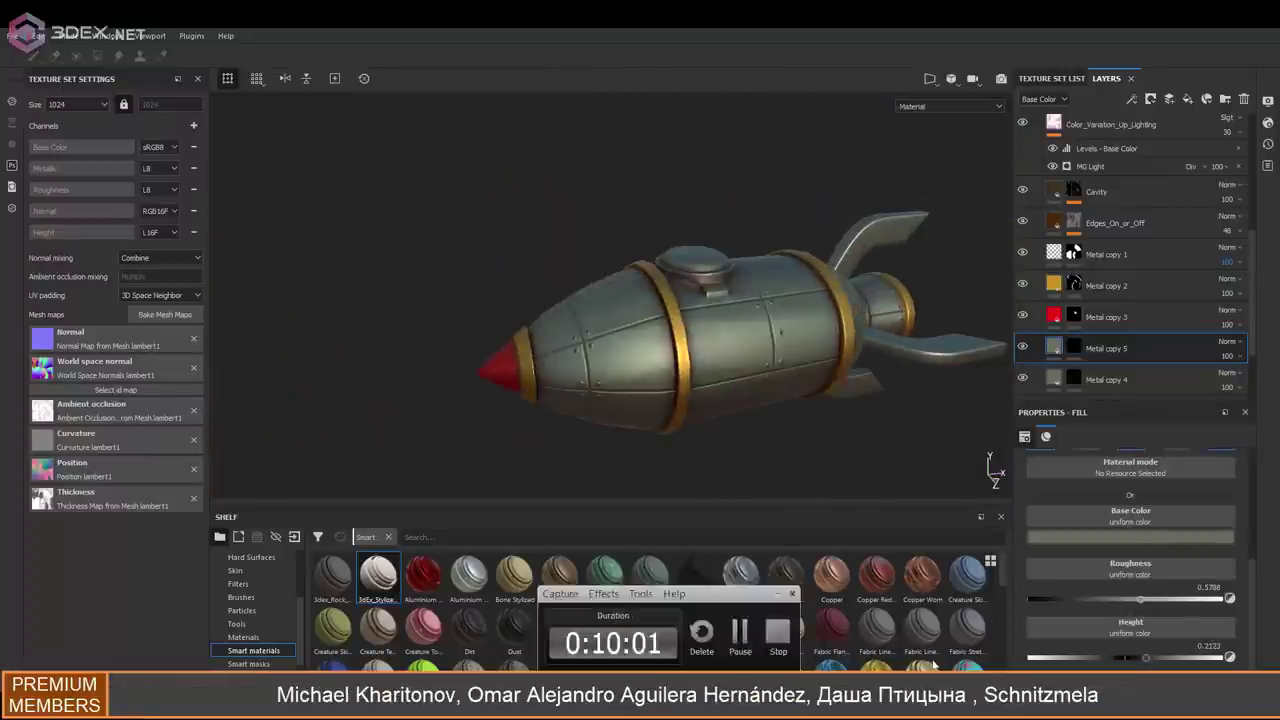
left_click(1074, 350)
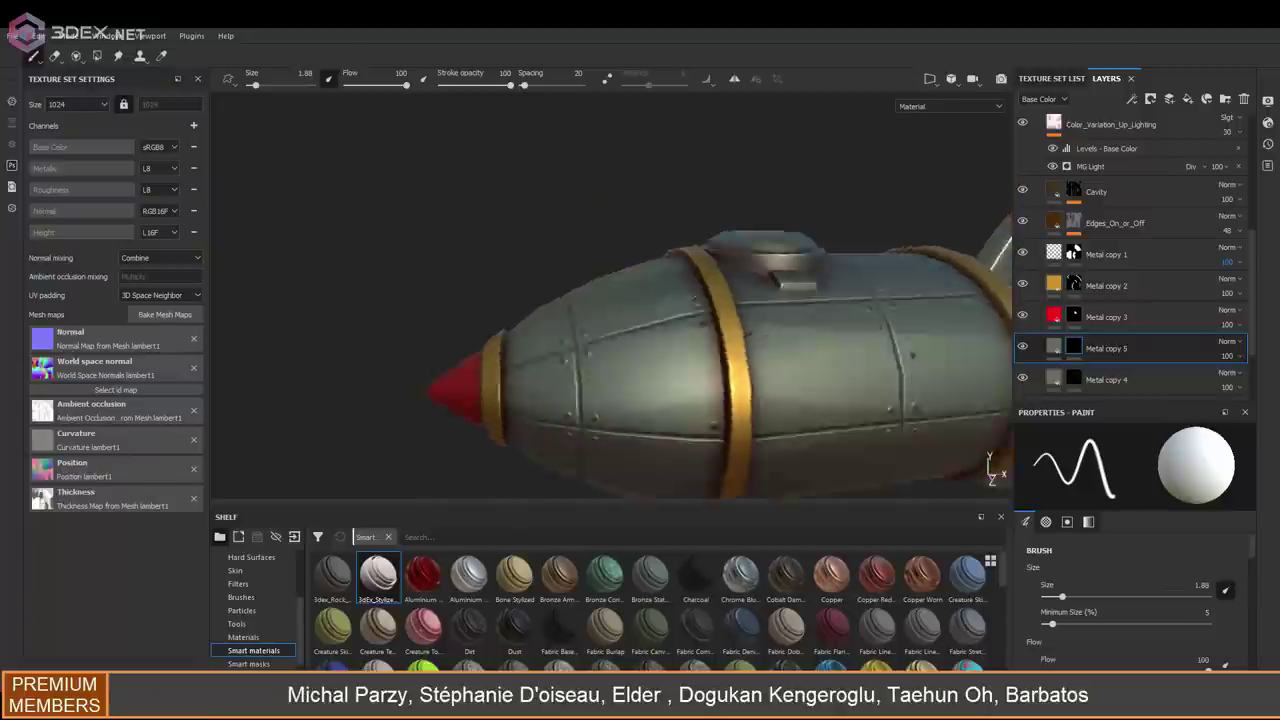
mouse_move(600, 300)
left_mouse_down("alt")
mouse_move(664, 299)
mouse_move(614, 238)
mouse_move(681, 311)
mouse_move(707, 300)
mouse_move(743, 317)
left_mouse_up("alt")
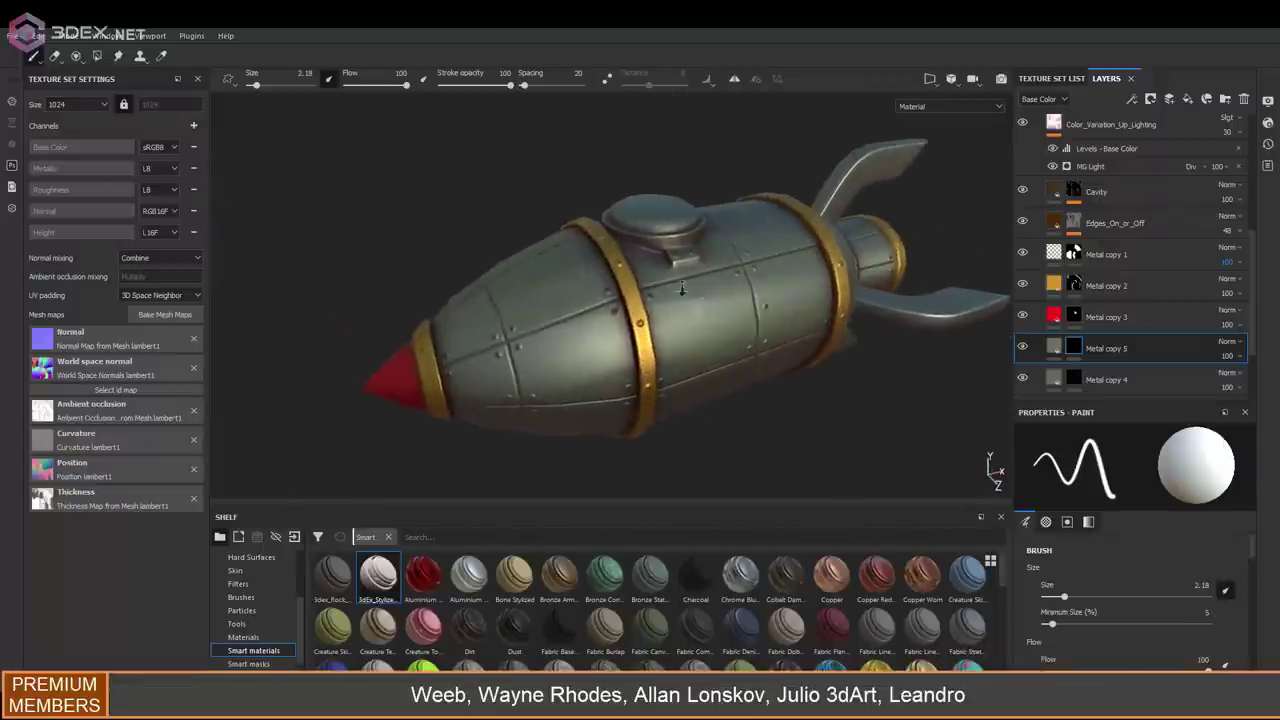
left_click(1150, 192)
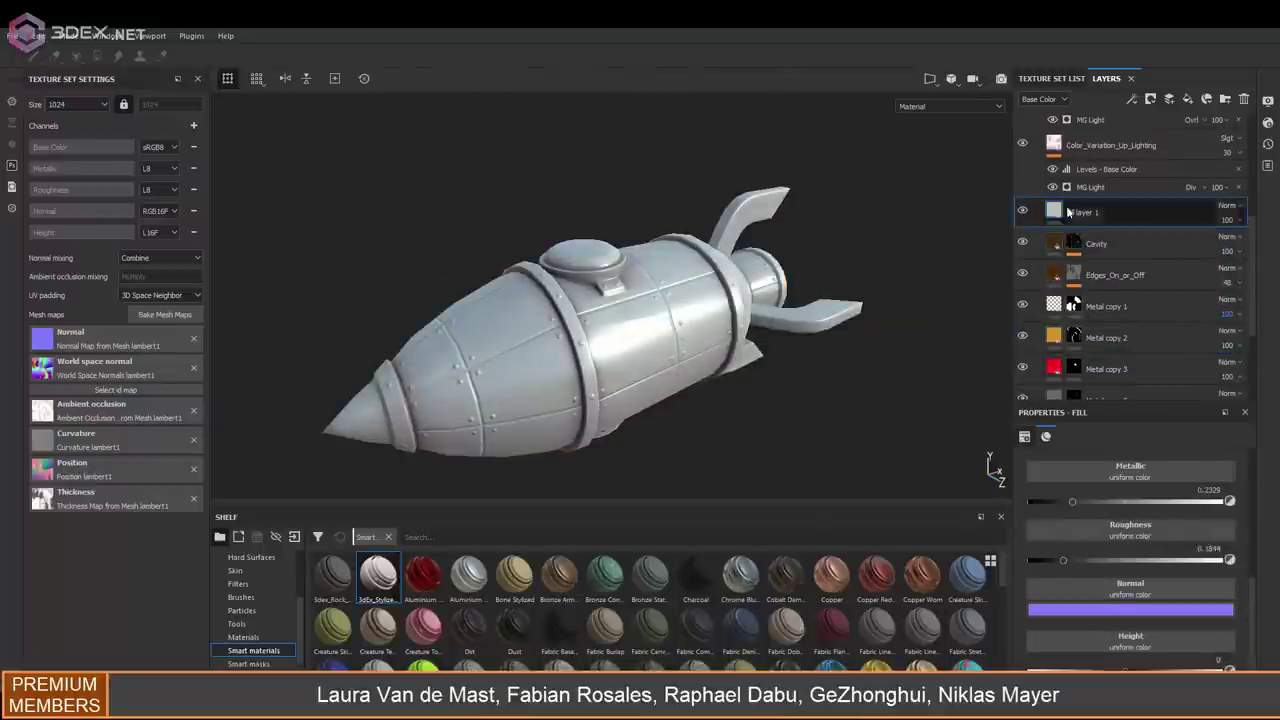
Polygon-fill the round hatch cap faces on Fill layer 1, checking them in Base Color view
key("4")
scroll(657, 278, "up", 5)
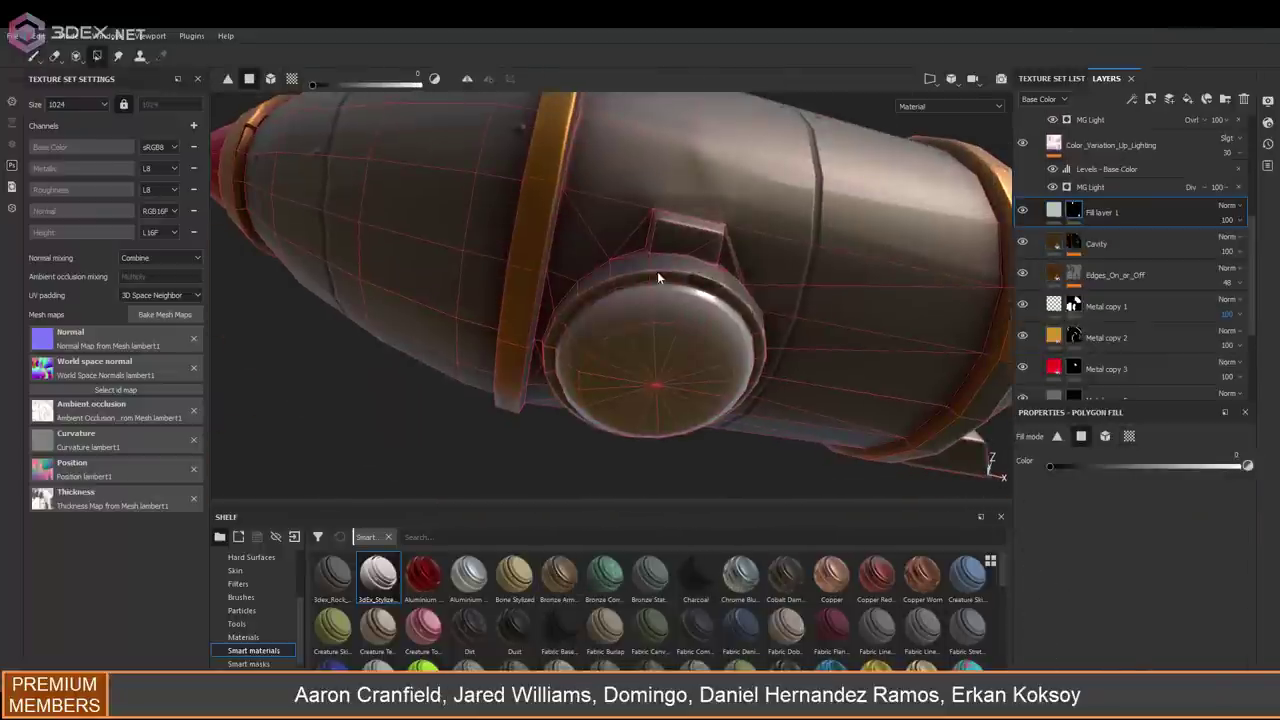
key("c")
left_click_drag(755, 303, 763, 193, "alt")
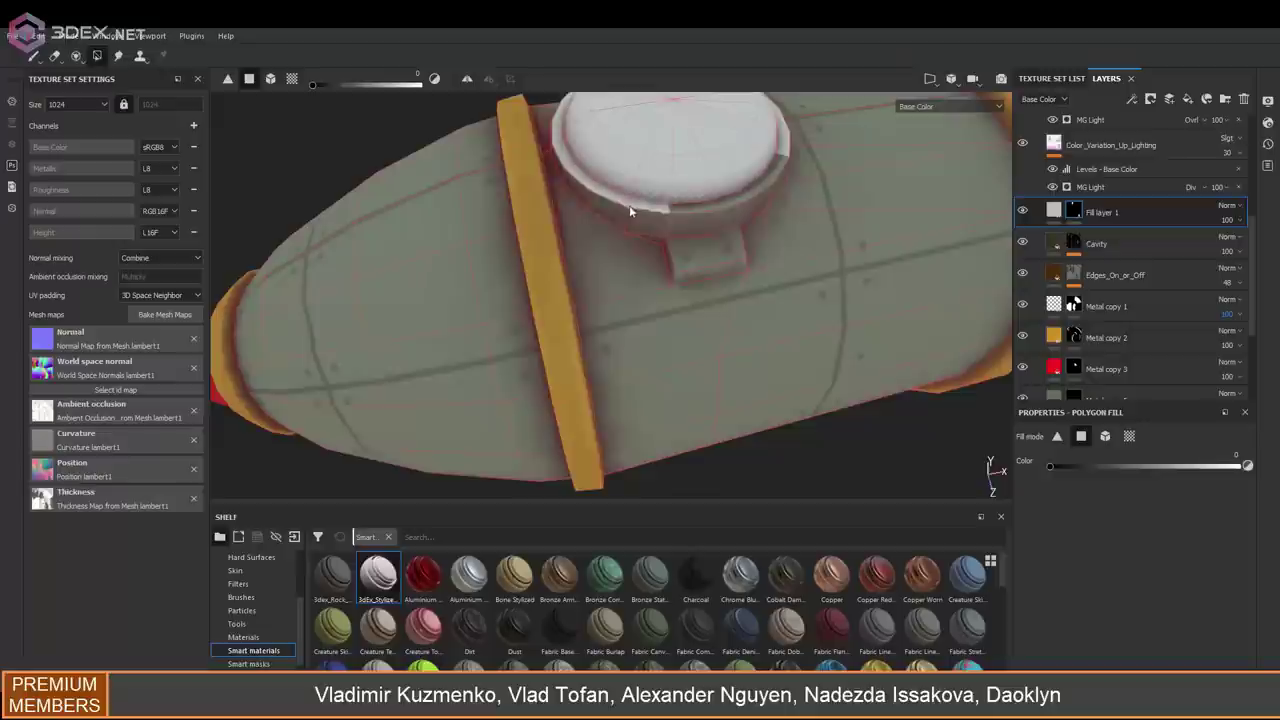
mouse_move(629, 205)
left_mouse_down("alt")
mouse_move(392, 240)
mouse_move(600, 250)
mouse_move(628, 270)
mouse_move(614, 277)
mouse_move(650, 265)
left_mouse_up("alt")
Return to the material view with the paint brush and select the red Metal copy 3 layer
key("m")
key("1")
left_click(1105, 368)
scroll(633, 232, "up", 5)
scroll(634, 368, "down", 5)
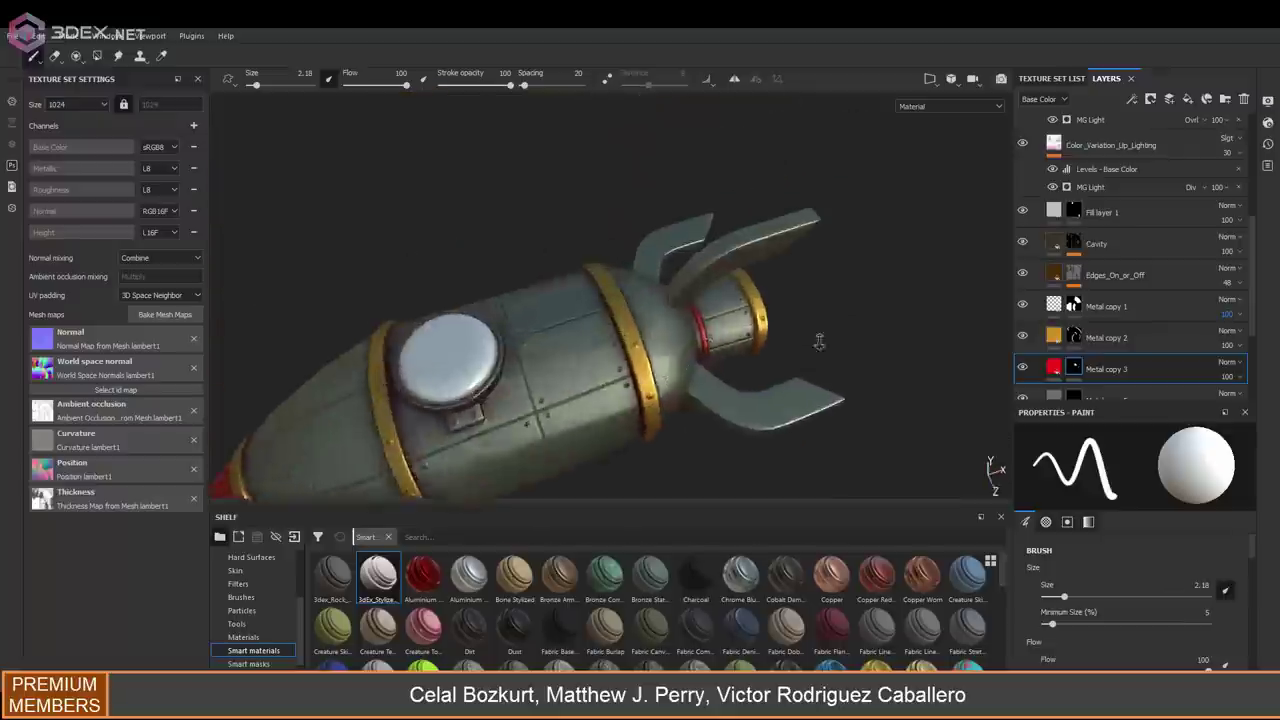
left_click_drag(634, 368, 700, 330, "alt")
scroll(1077, 320, "down", 1)
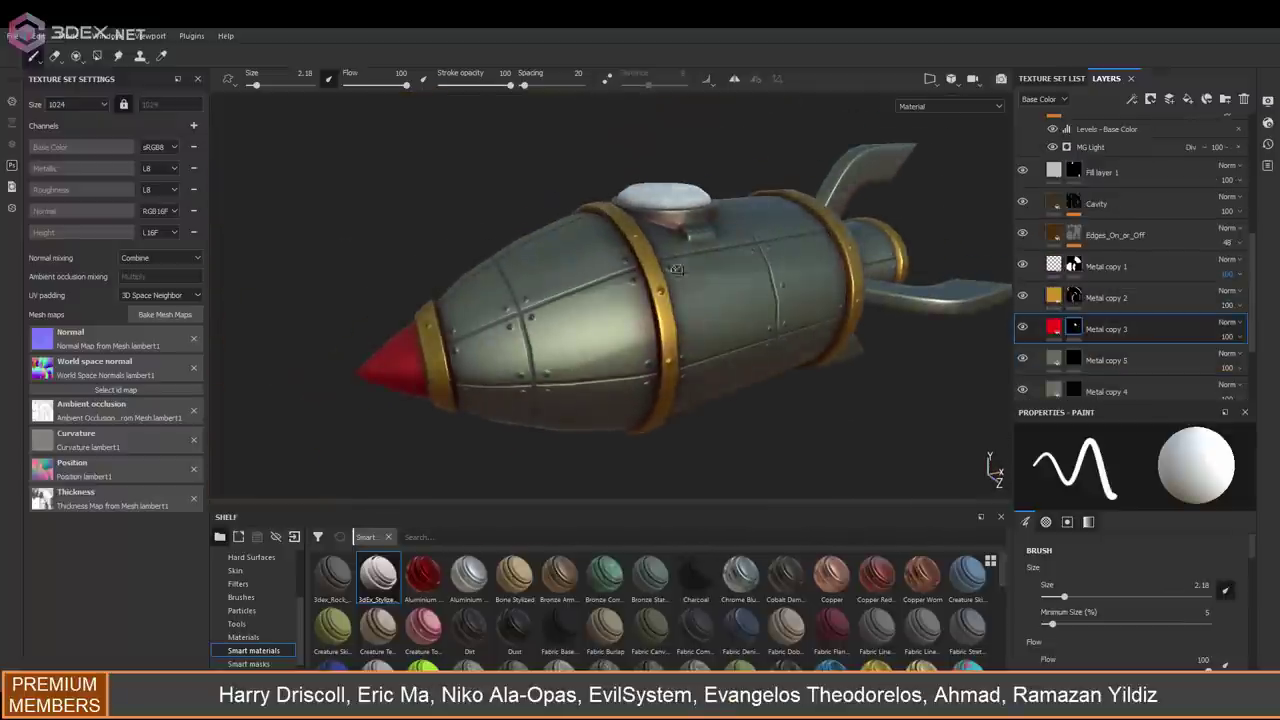
Paint the shark's black swirling eye and curved mouth strokes on Fill layer 2's nose mask
left_click_drag(676, 269, 720, 258, "alt")
scroll(1026, 187, "up", 2)
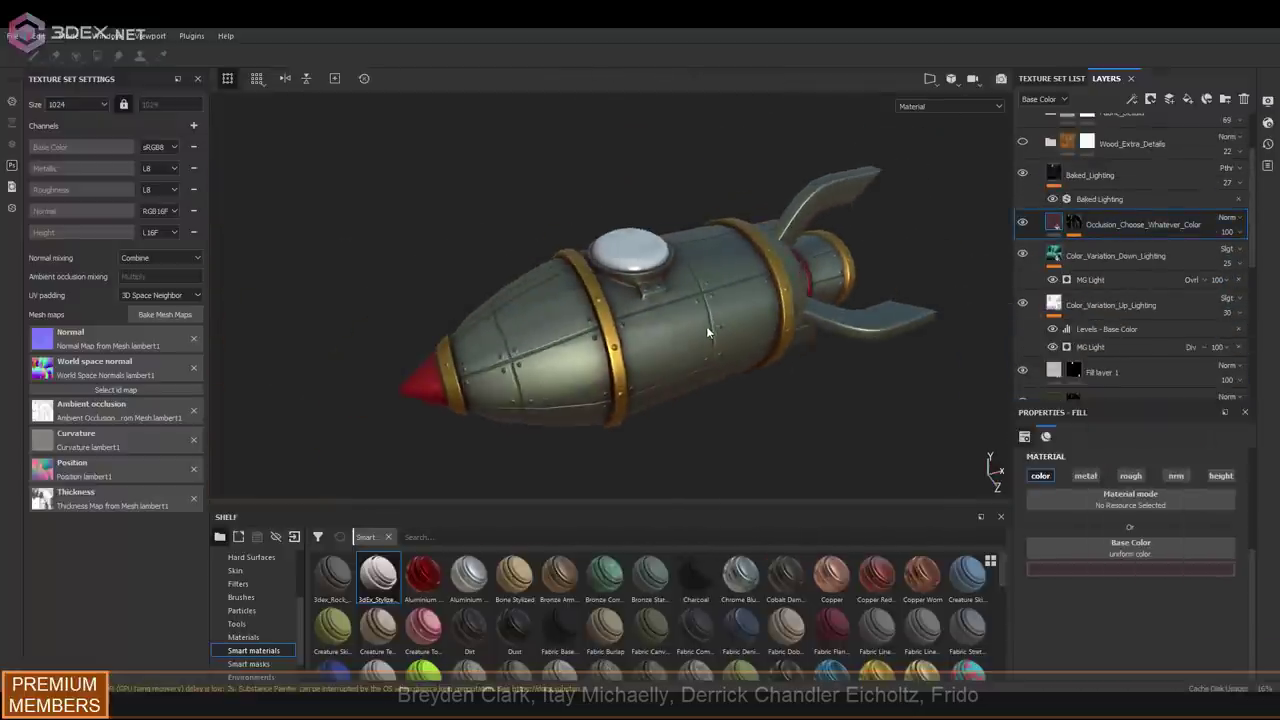
scroll(1098, 313, "down", 2)
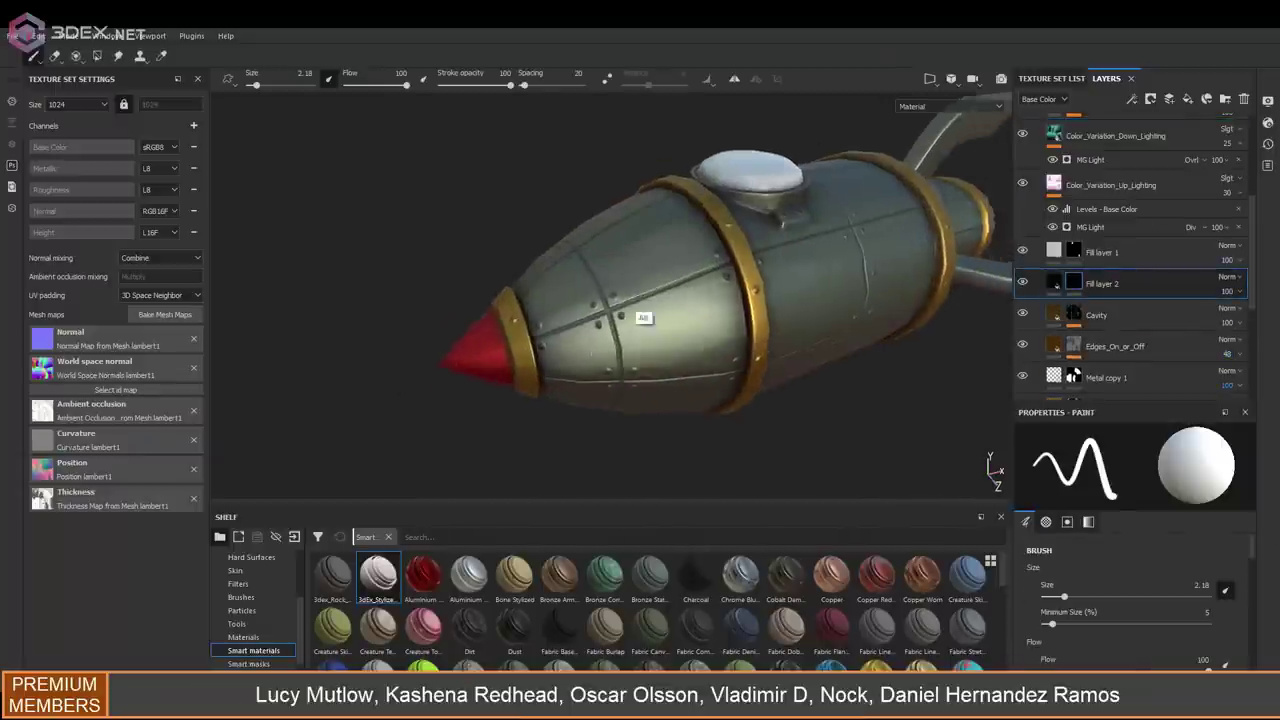
mouse_move(672, 272)
left_mouse_down("alt")
mouse_move(727, 258)
mouse_move(685, 298)
left_mouse_up("alt")
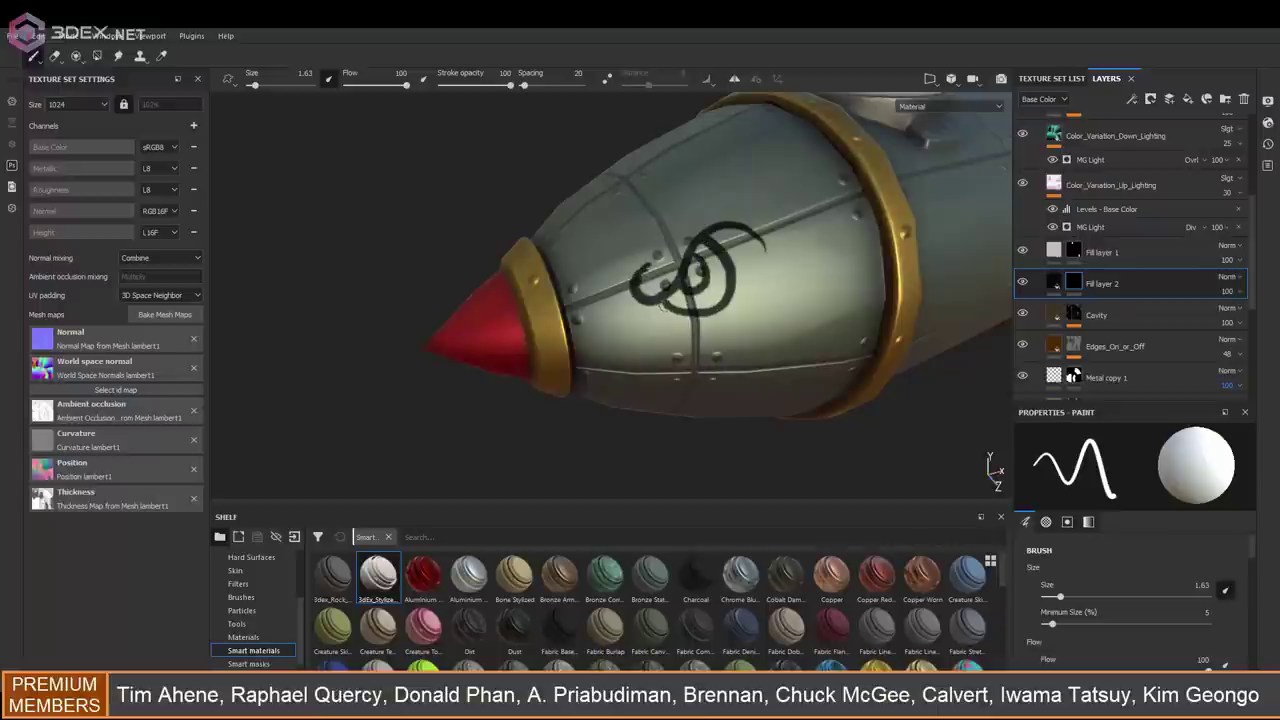
mouse_move(688, 272)
left_mouse_down("alt")
mouse_move(715, 280)
mouse_move(657, 364)
mouse_move(694, 331)
mouse_move(735, 340)
left_mouse_up("alt")
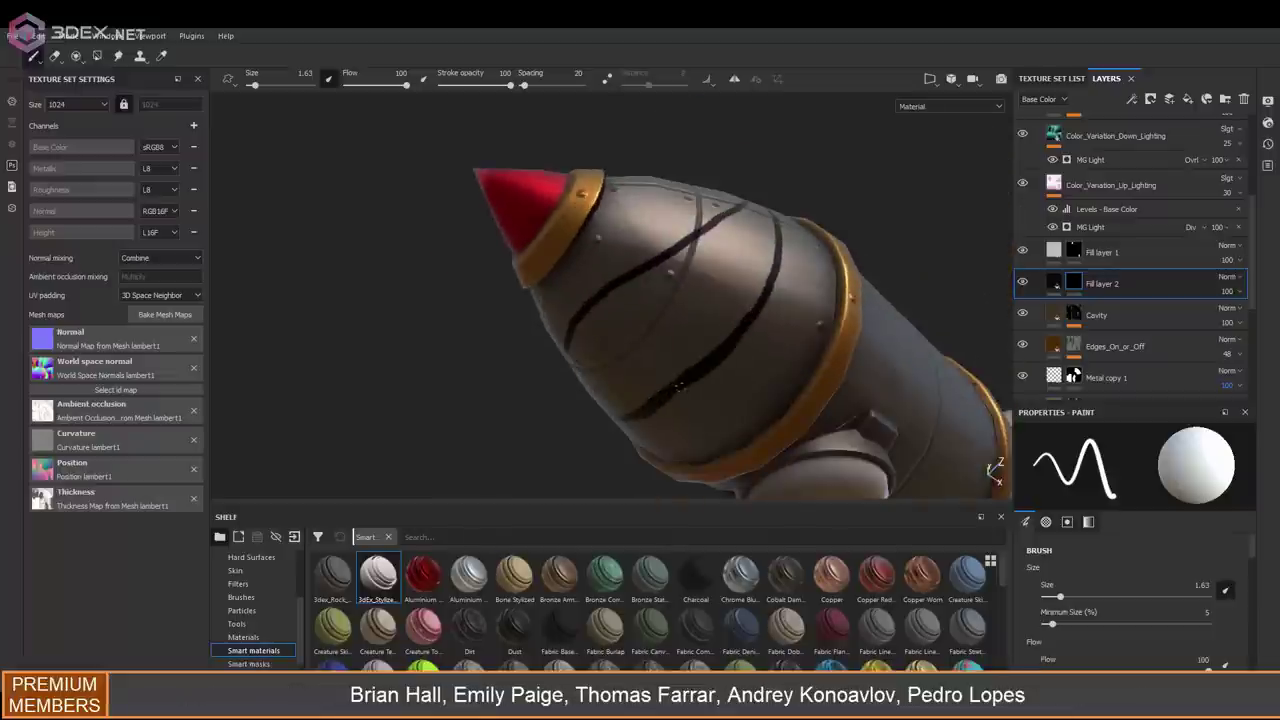
mouse_move(687, 381)
left_mouse_down("alt")
mouse_move(662, 302)
mouse_move(671, 286)
mouse_move(648, 288)
left_mouse_up("alt")
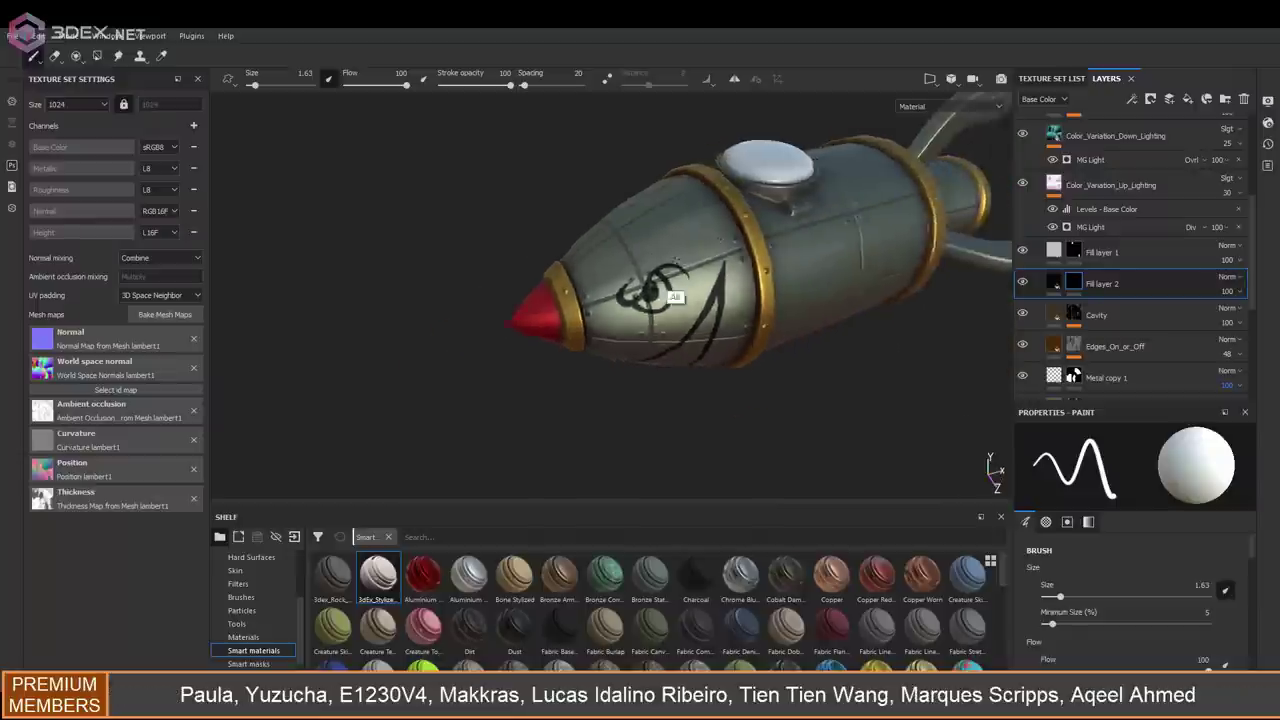
scroll(675, 297, "up", 2)
Add a black mask to Fill layer 2 copy 1 and bring the painted face into view
right_click(1100, 312)
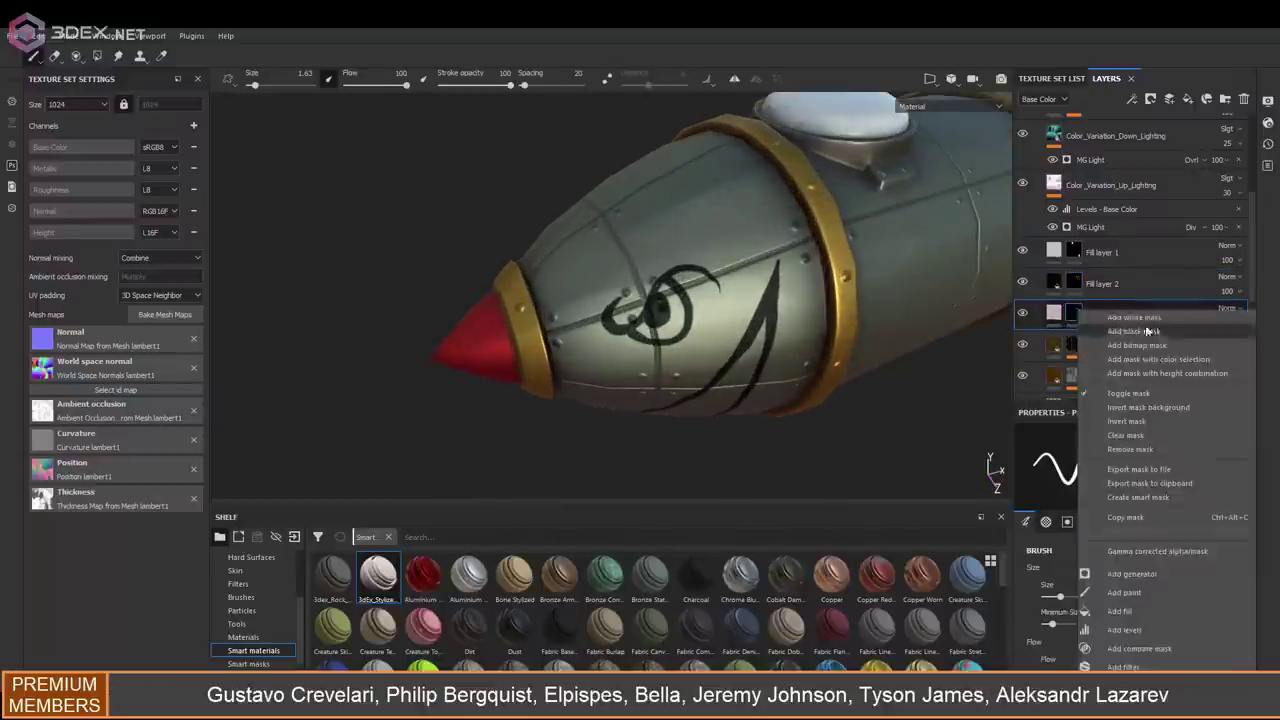
left_click(1148, 331)
left_click_drag(652, 336, 745, 348, "alt")
mouse_move(660, 260)
left_mouse_down("alt")
mouse_move(677, 329)
mouse_move(695, 255)
mouse_move(680, 268)
left_mouse_up("alt")
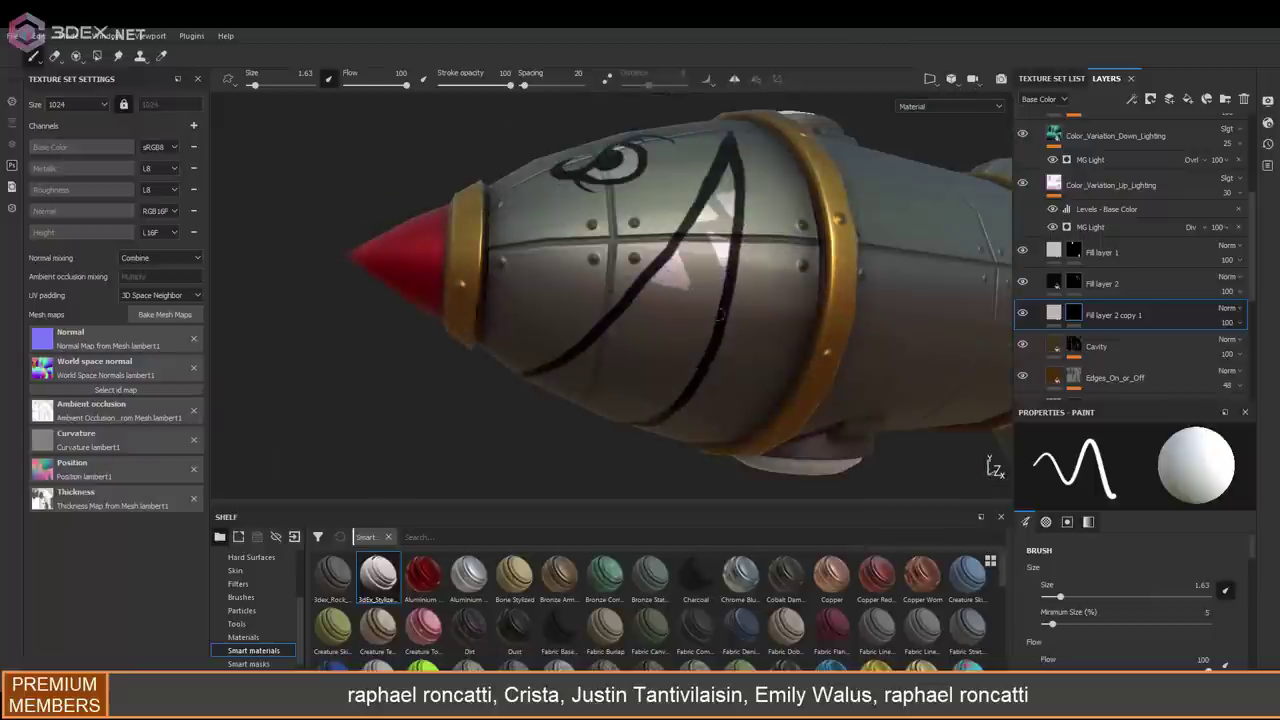
mouse_move(720, 316)
left_mouse_down("alt")
mouse_move(671, 405)
mouse_move(649, 349)
mouse_move(592, 356)
mouse_move(620, 335)
mouse_move(666, 343)
left_mouse_up("alt")
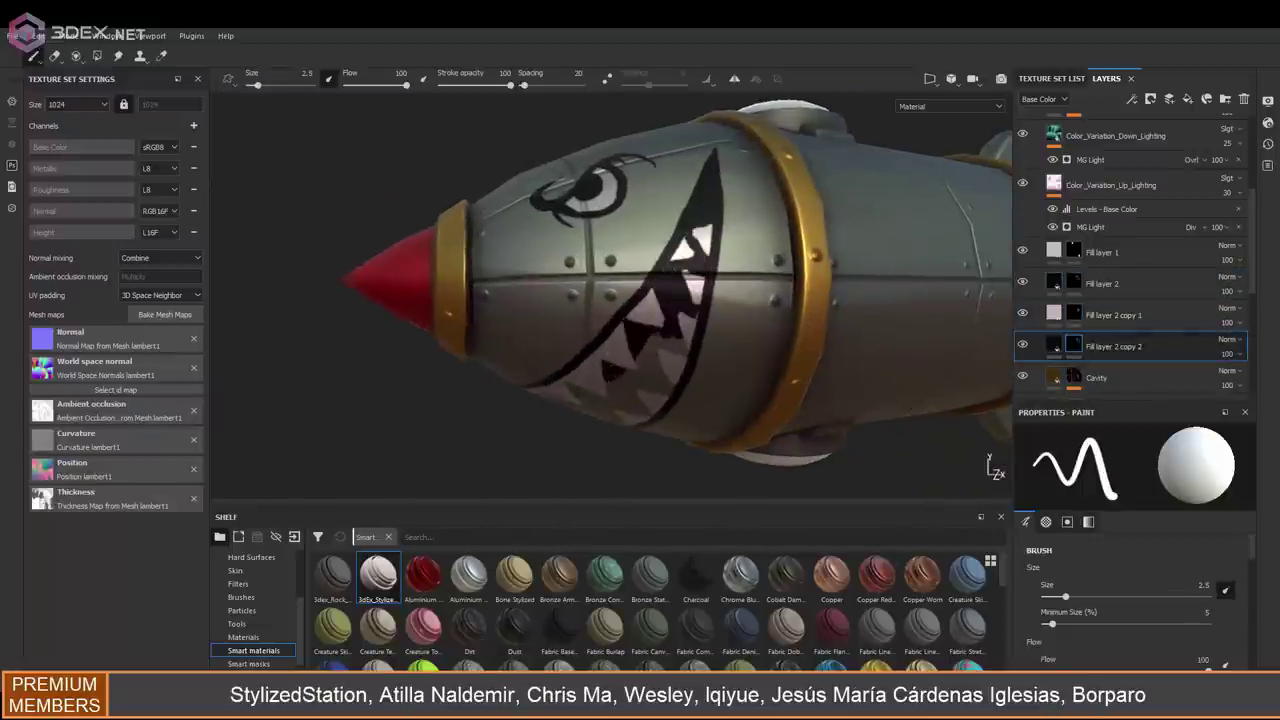
Paint the white eye, white jagged teeth and dark mouth interior onto the nose
left_click_drag(645, 389, 560, 370, "alt")
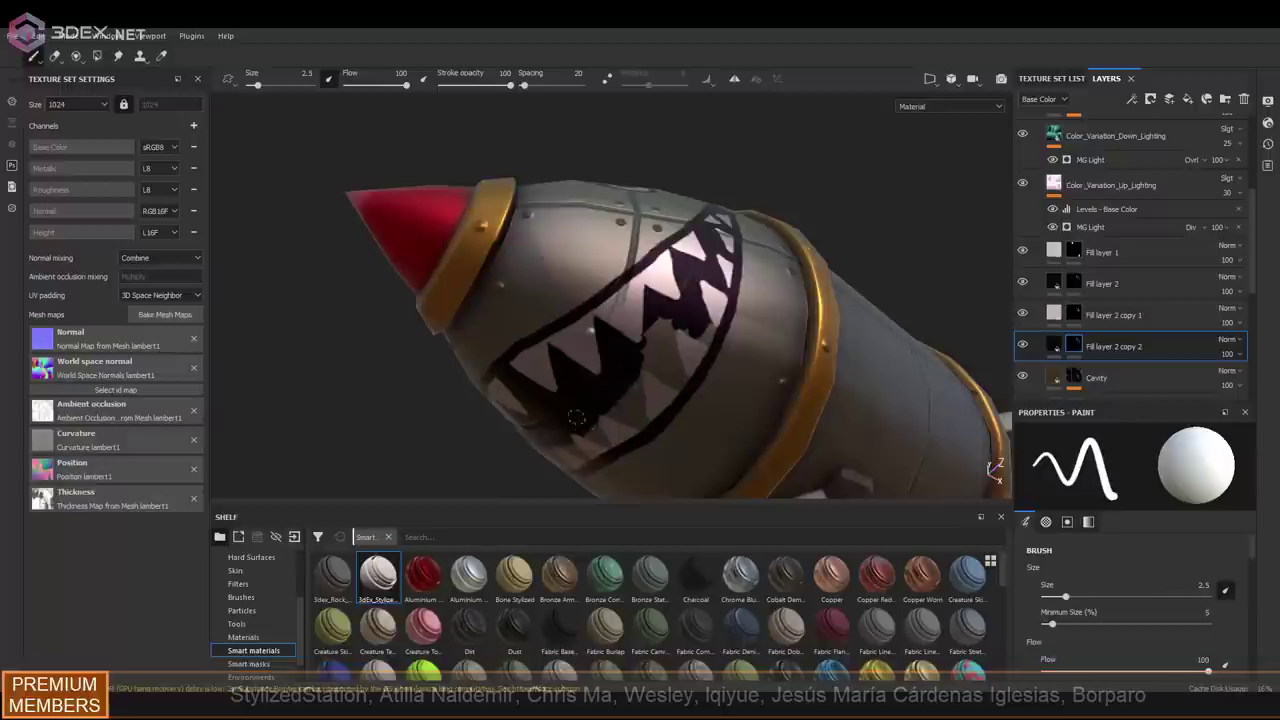
left_click_drag(700, 334, 667, 302, "alt")
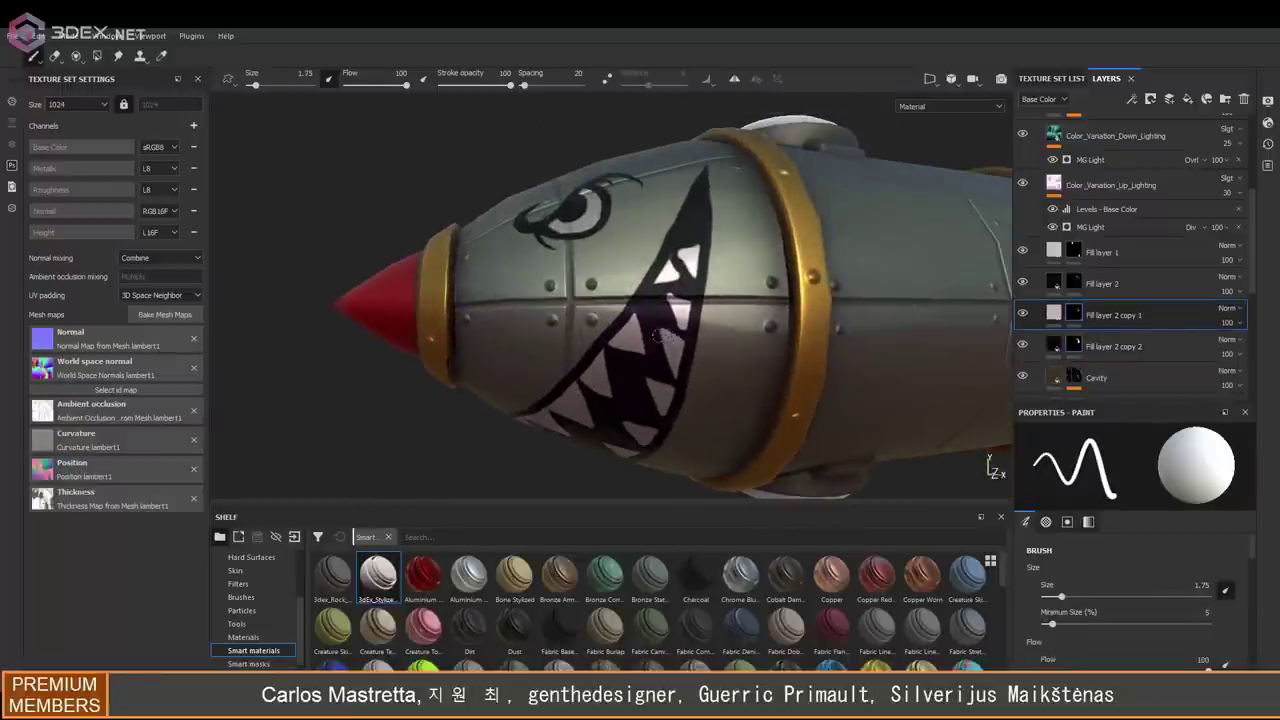
scroll(683, 300, "down", 2)
scroll(652, 343, "down", 2)
mouse_move(600, 294)
left_mouse_down("alt")
mouse_move(703, 323)
mouse_move(686, 409)
mouse_move(622, 334)
mouse_move(751, 366)
left_mouse_up("alt")
scroll(739, 351, "up", 3)
scroll(622, 334, "down", 3)
scroll(751, 366, "up", 3)
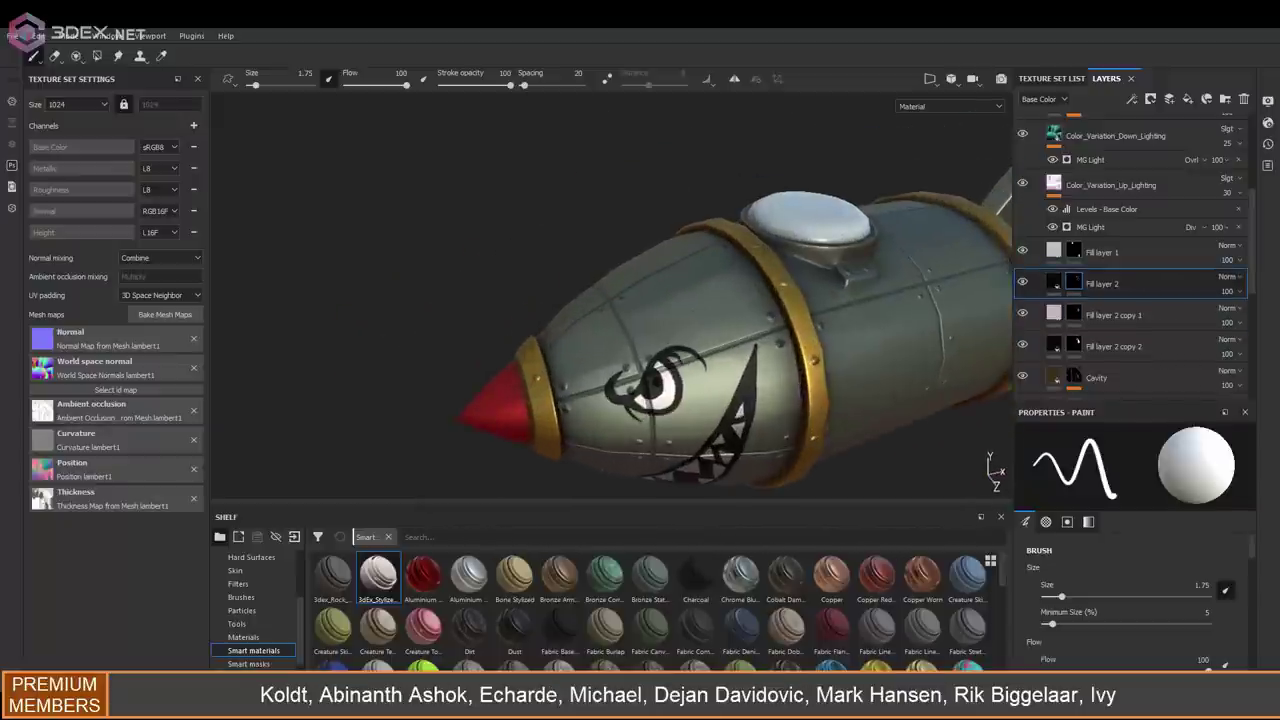
mouse_move(655, 380)
left_mouse_down("alt")
mouse_move(680, 280)
mouse_move(657, 337)
mouse_move(737, 337)
mouse_move(700, 320)
left_mouse_up("alt")
scroll(660, 330, "down", 3)
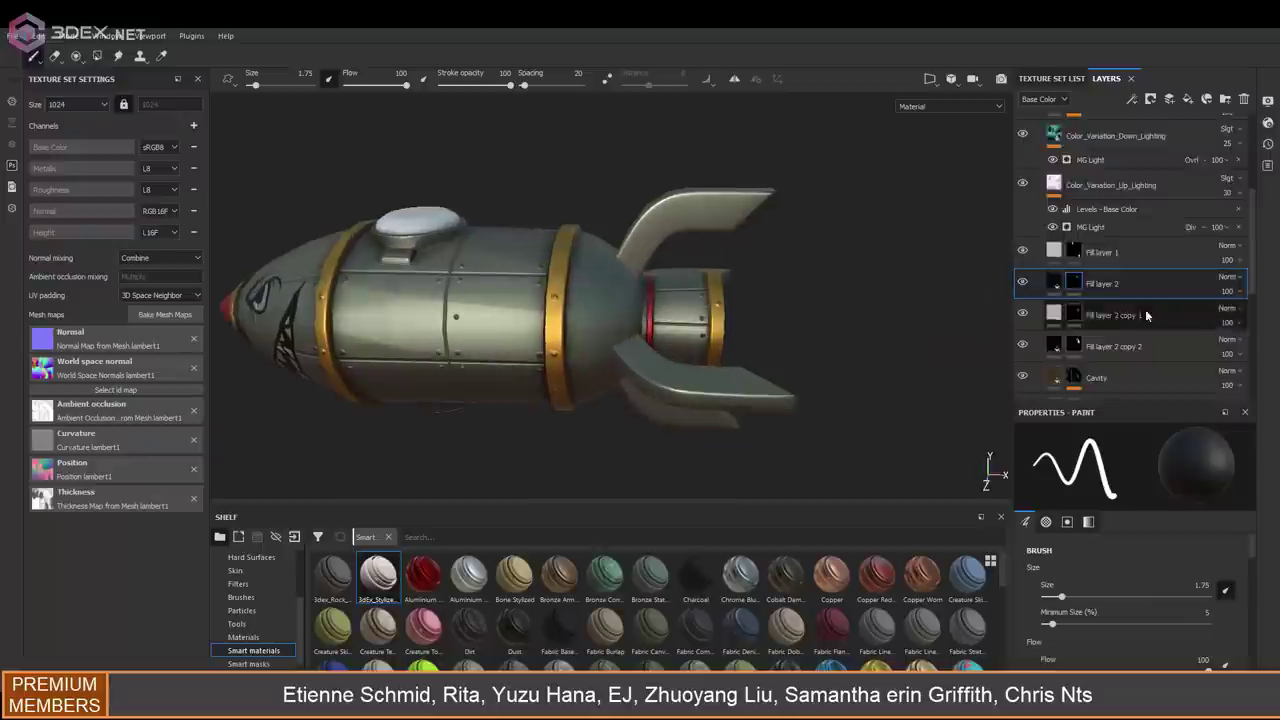
Select Metal copy 4 and inspect the rocket from the side and rear nozzle
scroll(1130, 300, "down", 5)
left_click(1106, 365)
scroll(588, 305, "up", 5)
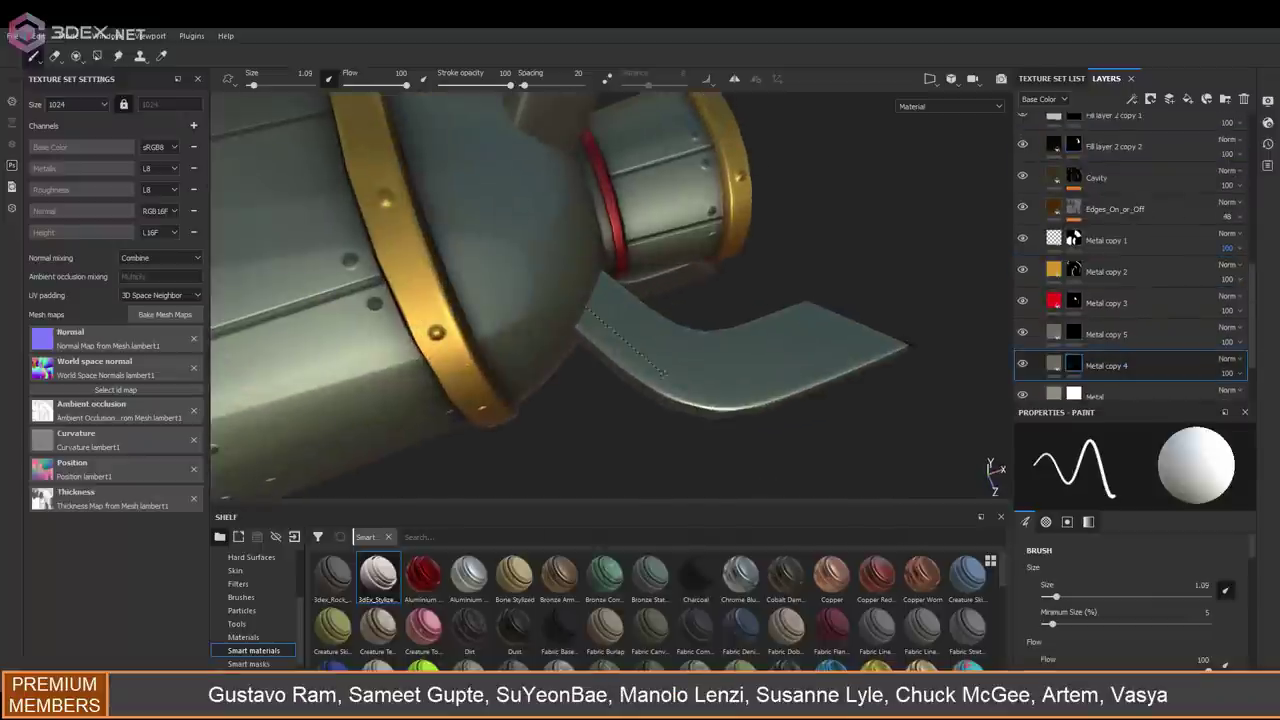
left_click_drag(818, 365, 800, 330, "alt")
scroll(800, 330, "down", 4)
scroll(800, 330, "up", 4)
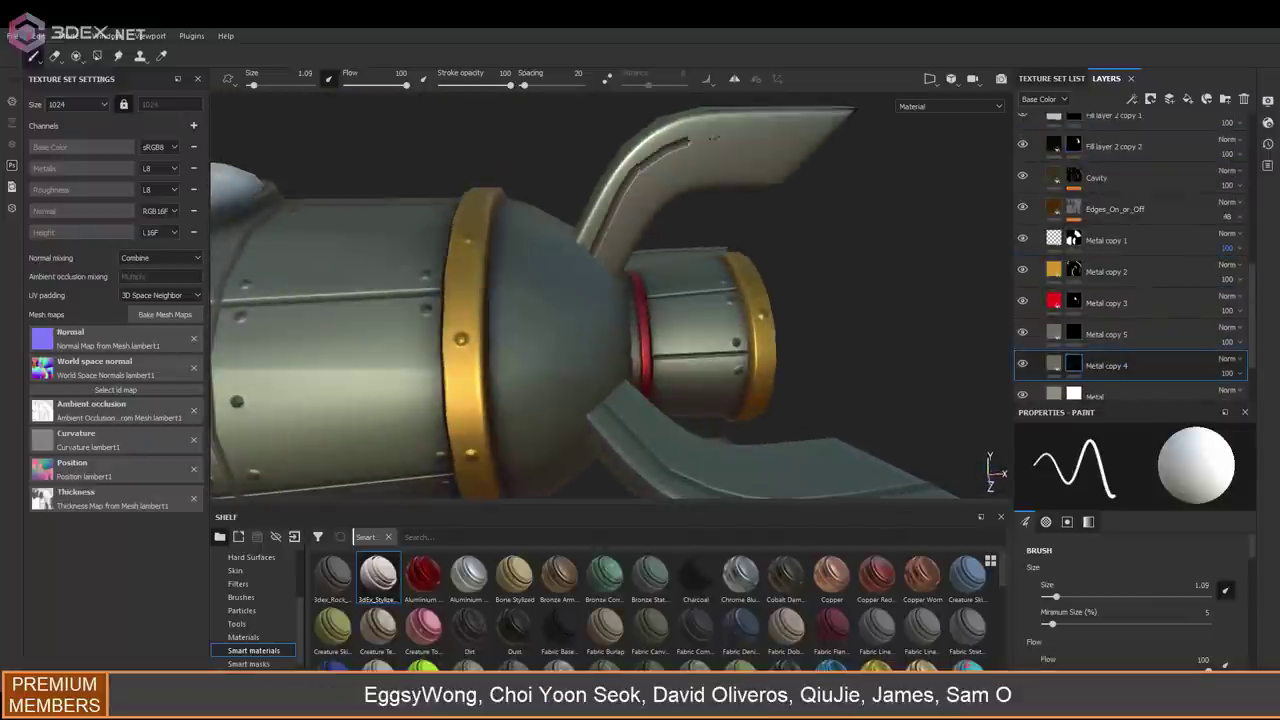
scroll(713, 138, "down", 3)
mouse_move(713, 138)
left_mouse_down("alt")
mouse_move(434, 237)
mouse_move(640, 290)
mouse_move(574, 317)
left_mouse_up("alt")
scroll(434, 237, "up", 2)
scroll(640, 290, "up", 3)
Select Metal copy 5 and pull back to show the upper fin in Base Color view
left_click(1106, 334)
scroll(654, 321, "down", 3)
mouse_move(654, 321)
left_mouse_down("alt")
mouse_move(636, 261)
mouse_move(736, 237)
mouse_move(855, 655)
left_mouse_up("alt")
key("c")
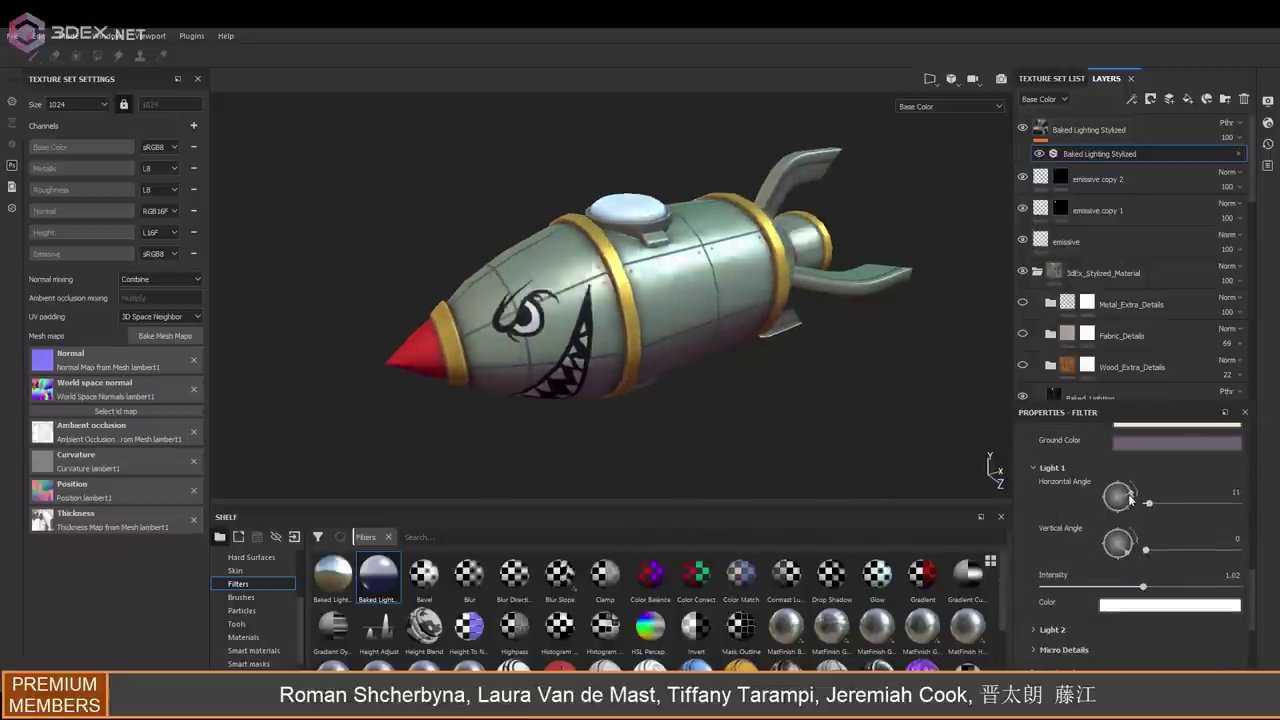
Tilt Light 1 to vertical 345, tint both lights pale cyan, and re-aim Light 2 to 328
left_click_drag(1127, 556, 1133, 550)
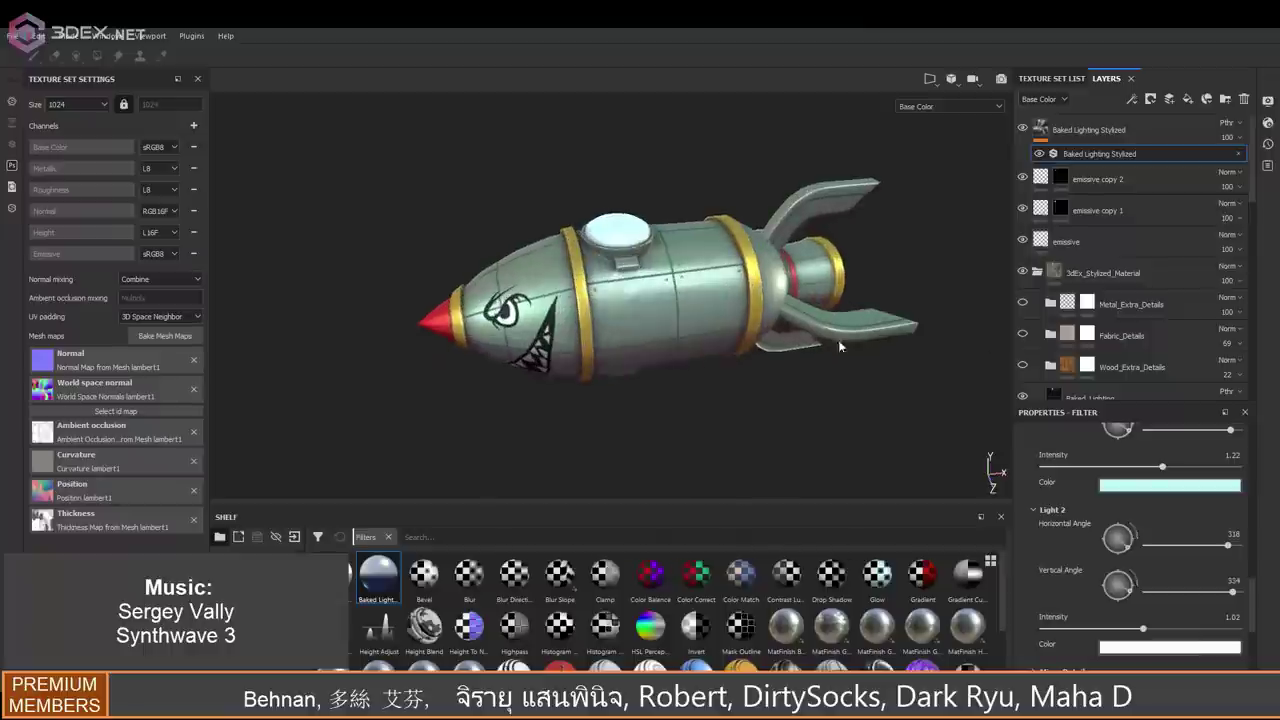
left_click(1168, 487)
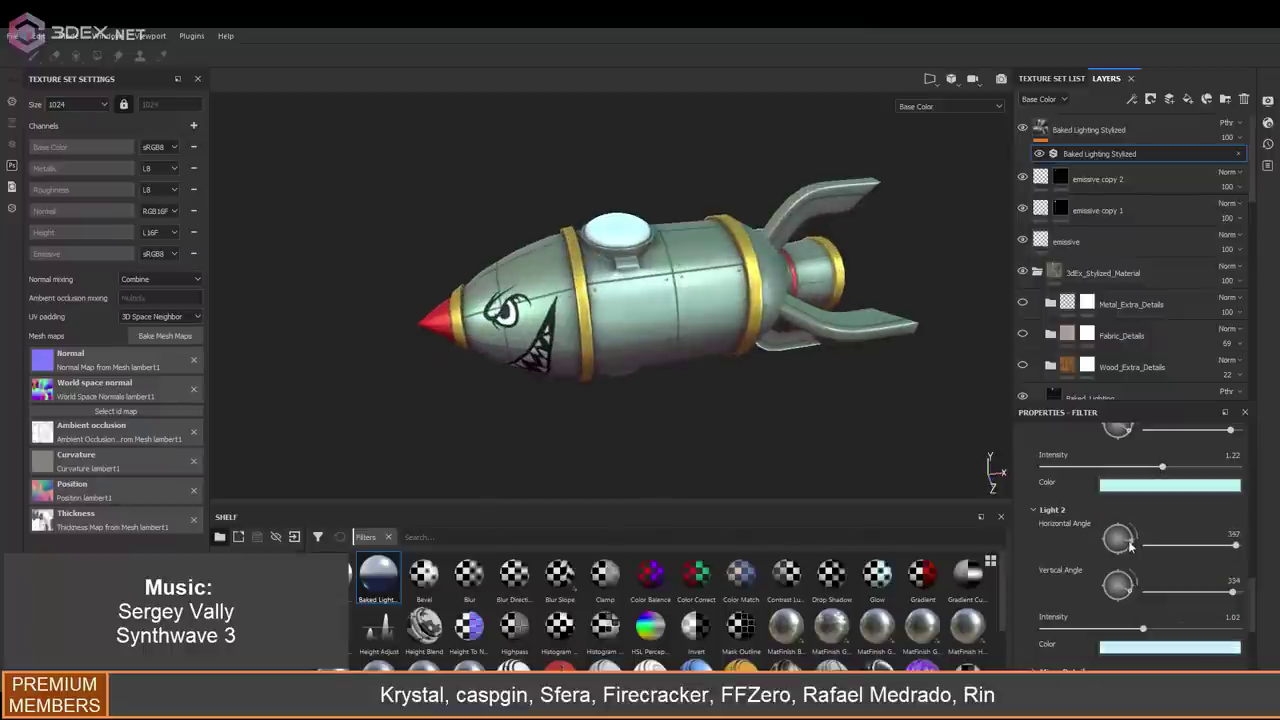
left_click_drag(1131, 545, 1126, 592)
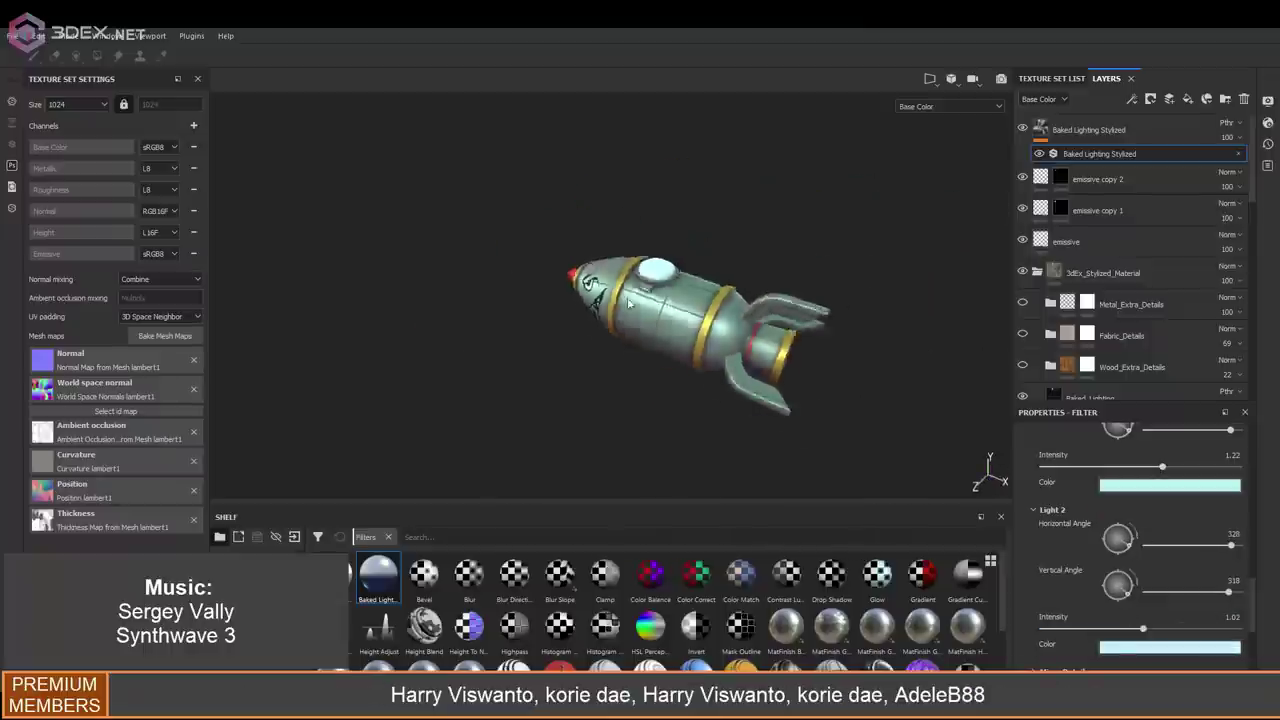
left_click(1030, 128)
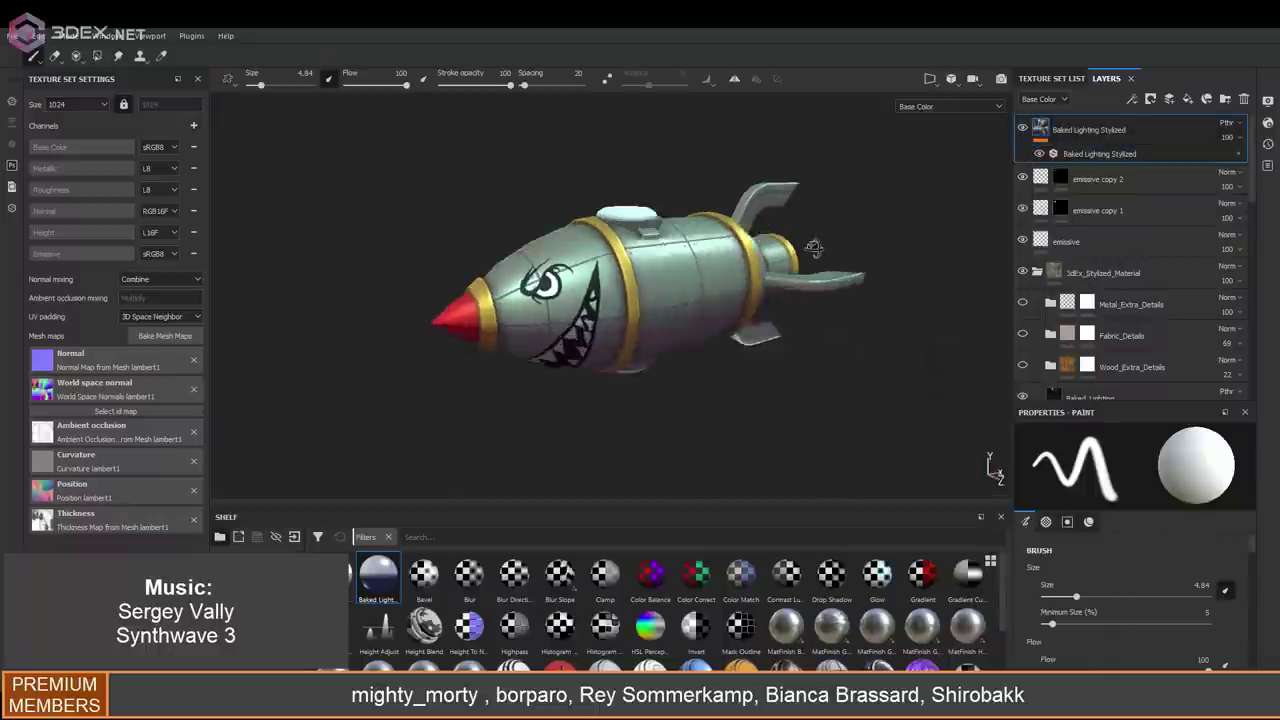
Duplicate the Baked Lighting Stylized layer and set the copy's blend mode to Screen
key("ctrl+d")
left_click(1071, 153)
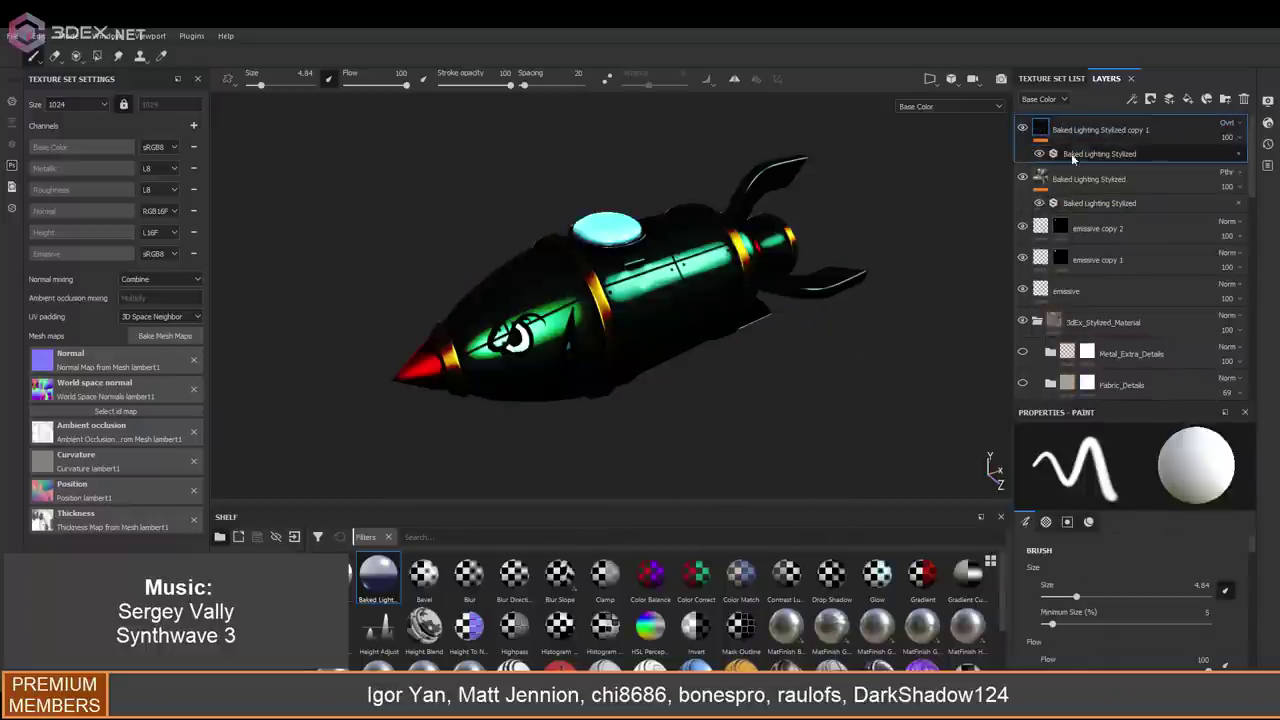
scroll(1130, 500, "down", 3)
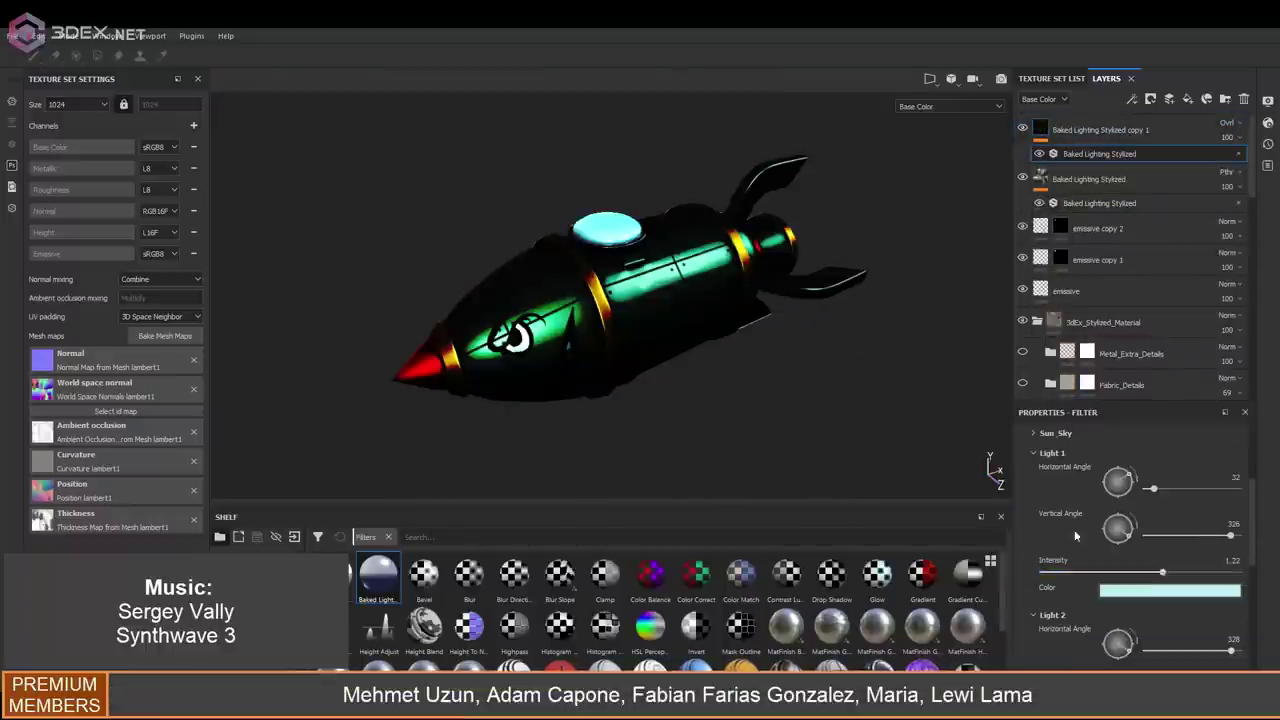
left_click(1235, 125)
left_click(1221, 190)
left_click(1052, 155)
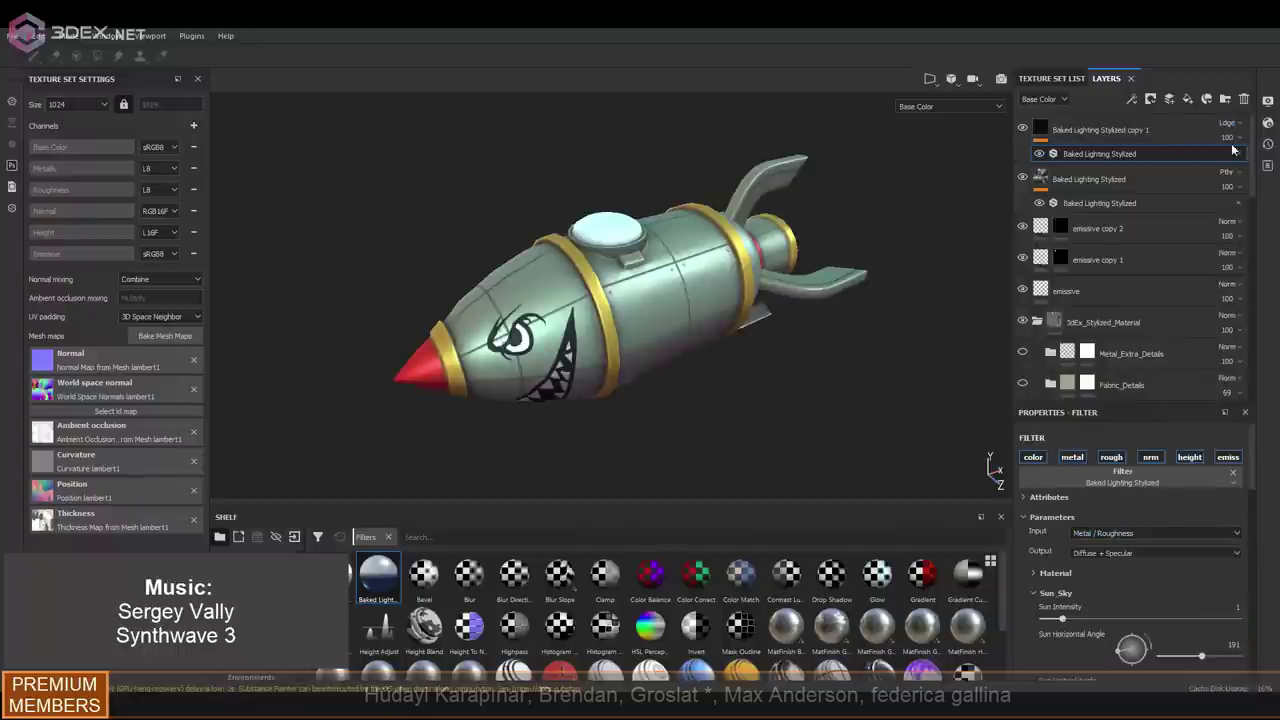
left_click(1227, 122)
Raise the copy's Sun_Sky vertical angle to 347, comparing other blend modes against Screen
left_click(1213, 332)
scroll(1145, 525, "down", 3)
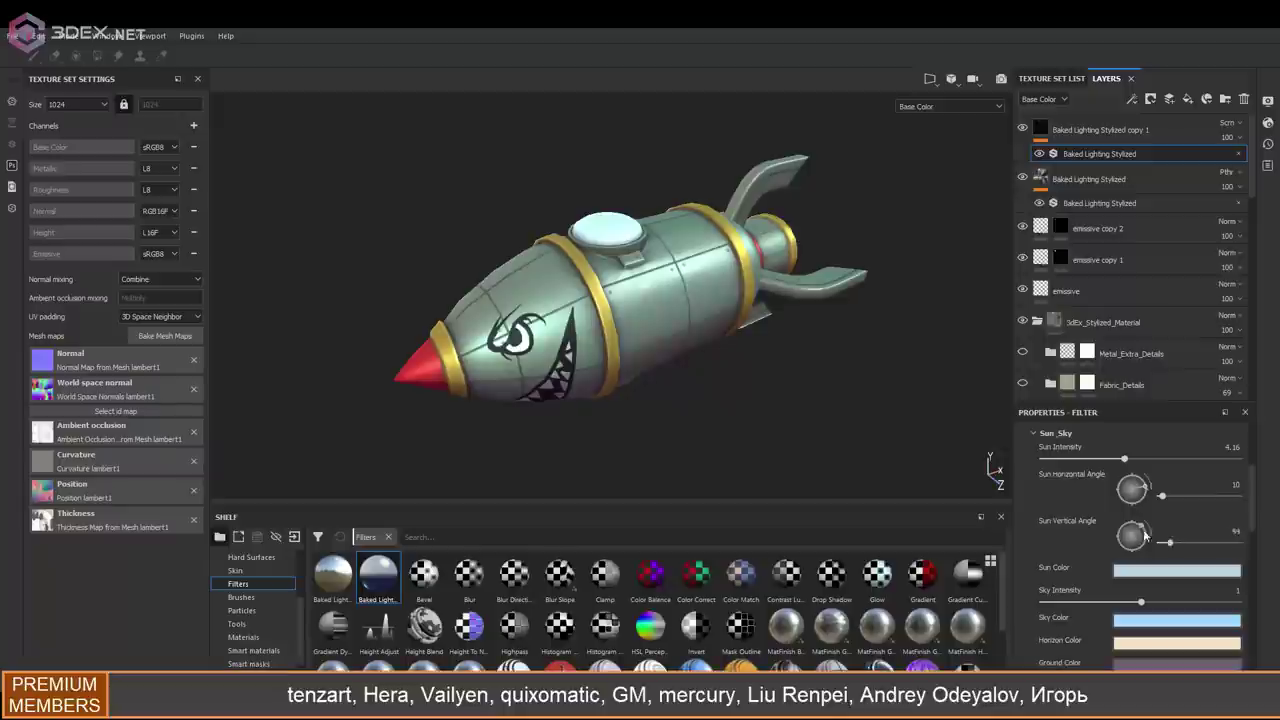
left_click_drag(1145, 535, 1140, 525)
left_click(1227, 122)
left_click(1220, 178)
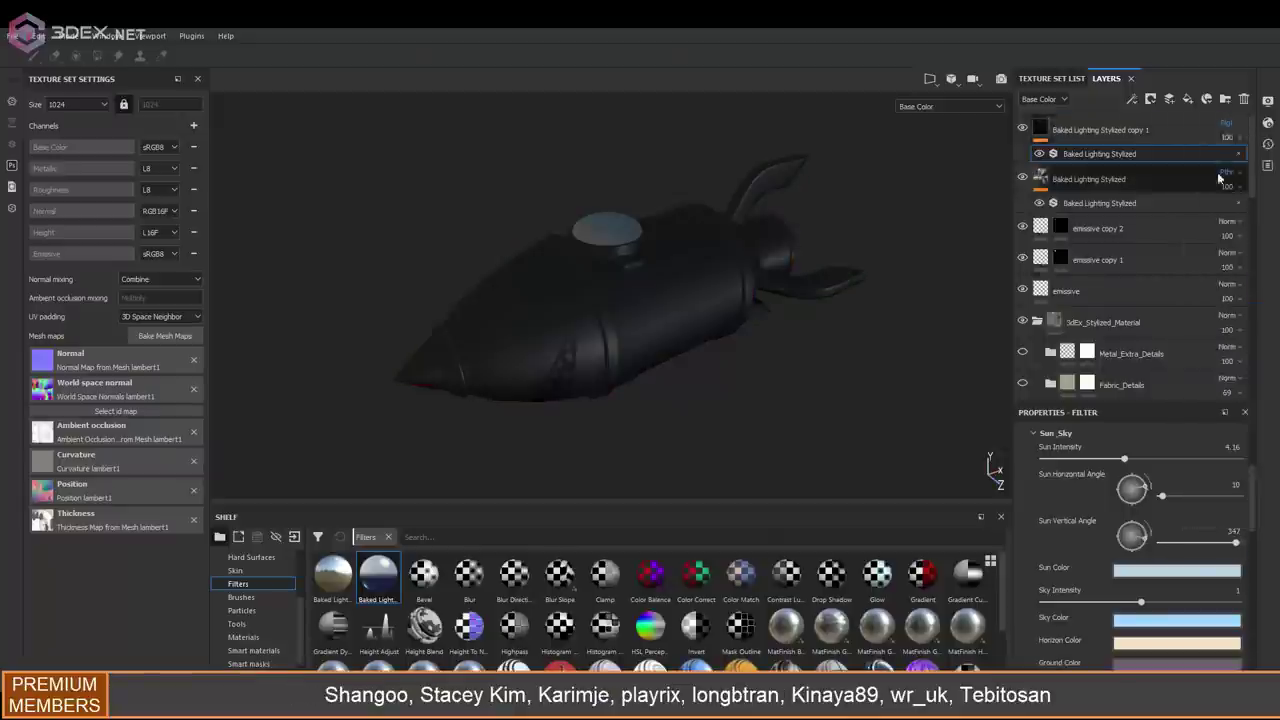
left_click(1227, 122)
left_click(1221, 271)
mouse_move(1132, 537)
left_mouse_down()
mouse_move(1140, 553)
mouse_move(1132, 500)
left_mouse_up()
left_click(1022, 128)
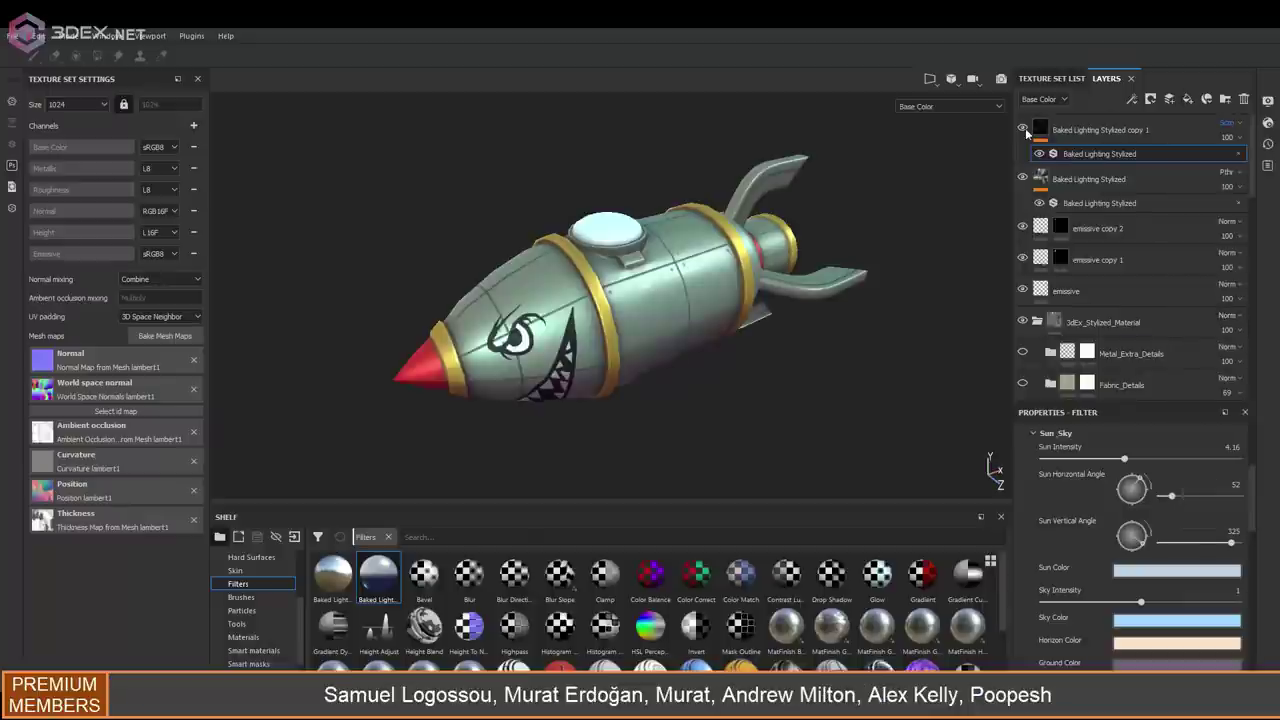
left_click(1021, 128)
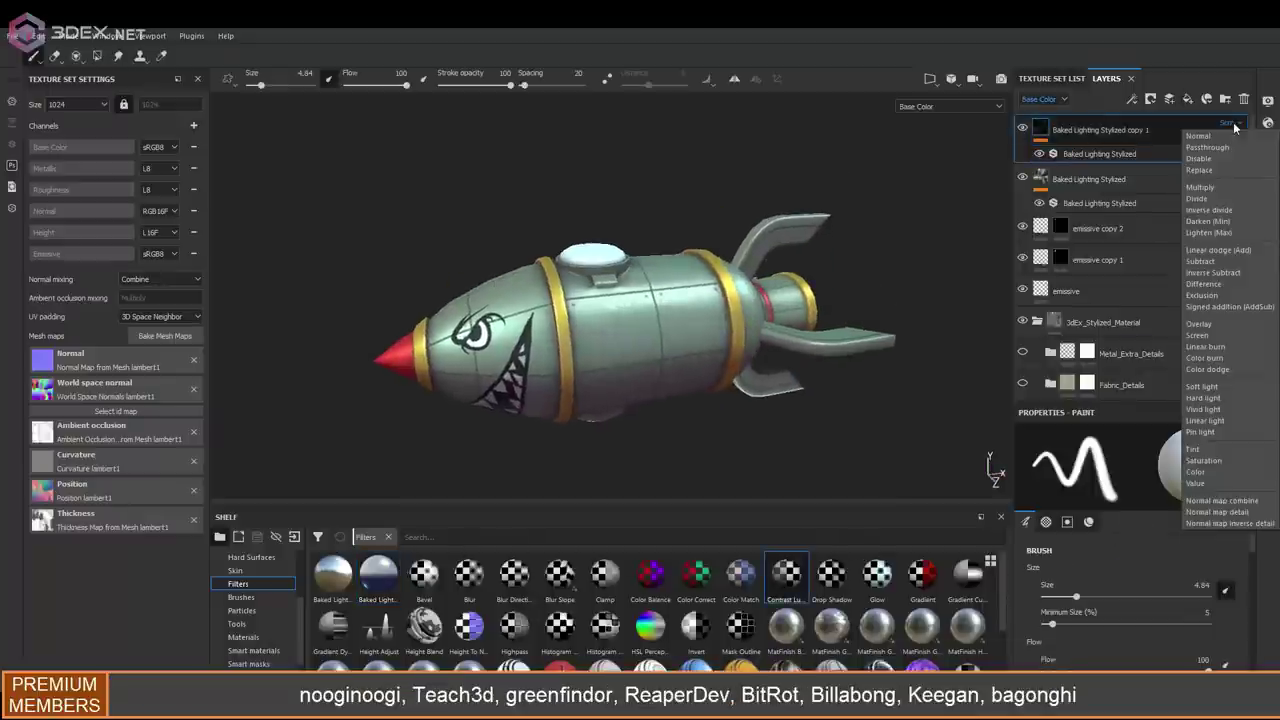